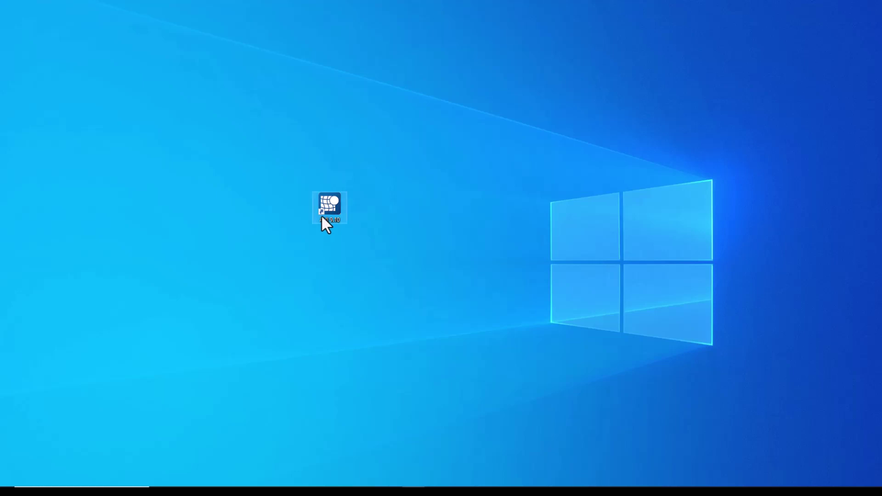
# - Start ADINA-AUI from the desktop icon, keeping the standard ADINA edition licence
pyautogui.doubleClick(322, 216)
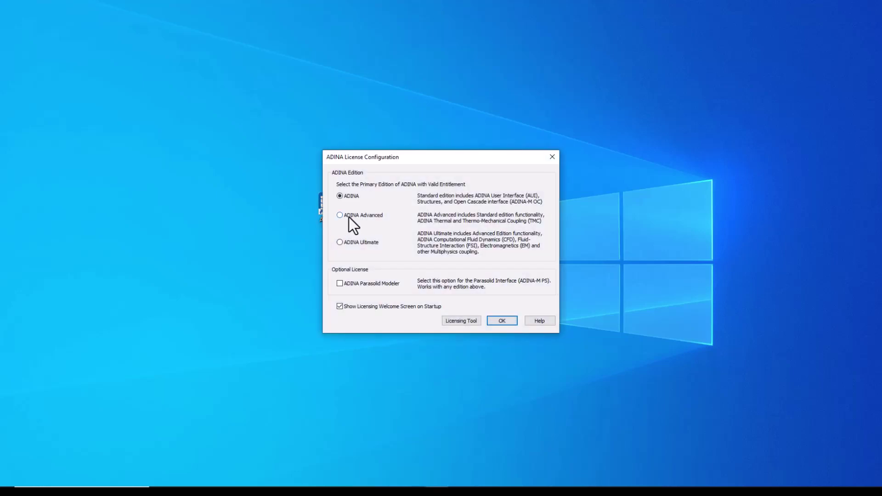
pyautogui.click(503, 320)
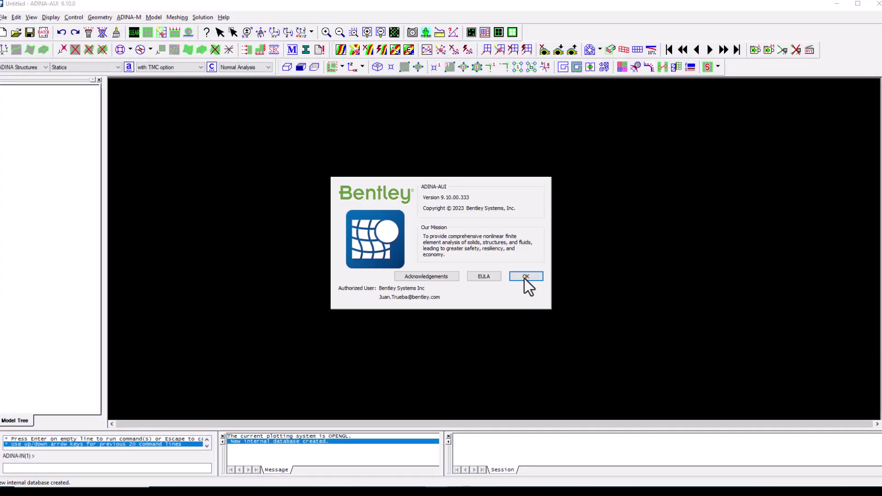
# - Import the model2.stp STEP geometry file into ADINA-M
pyautogui.click(525, 278)
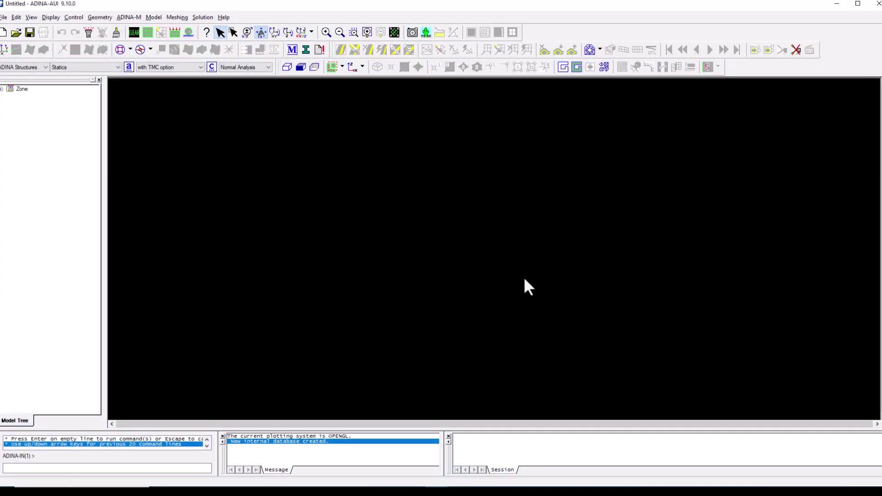
pyautogui.click(132, 18)
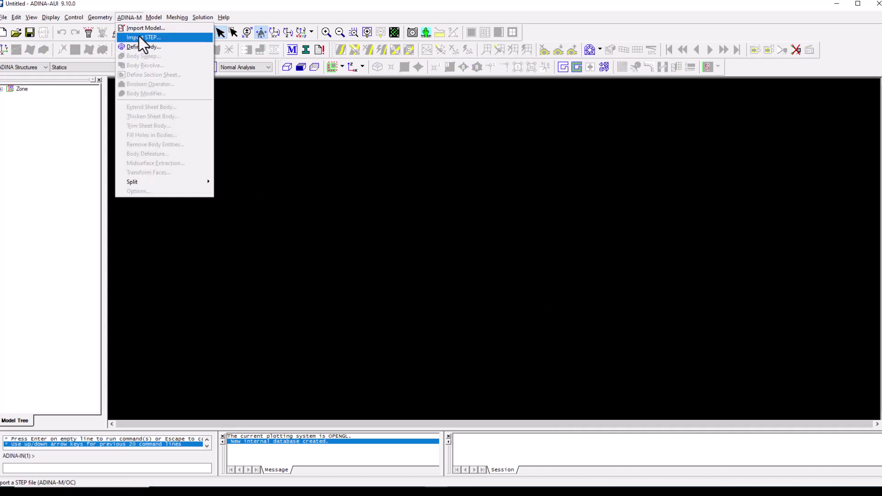
pyautogui.click(138, 36)
pyautogui.doubleClick(385, 178)
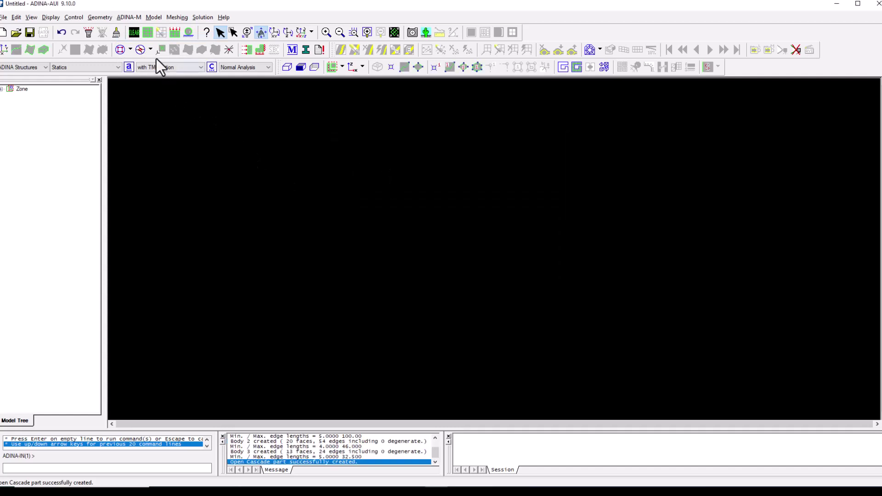
# - Show the bracket shaded and coloured by zone, listing bodies GB1–GB3 under Zone > BODY
pyautogui.click(146, 32)
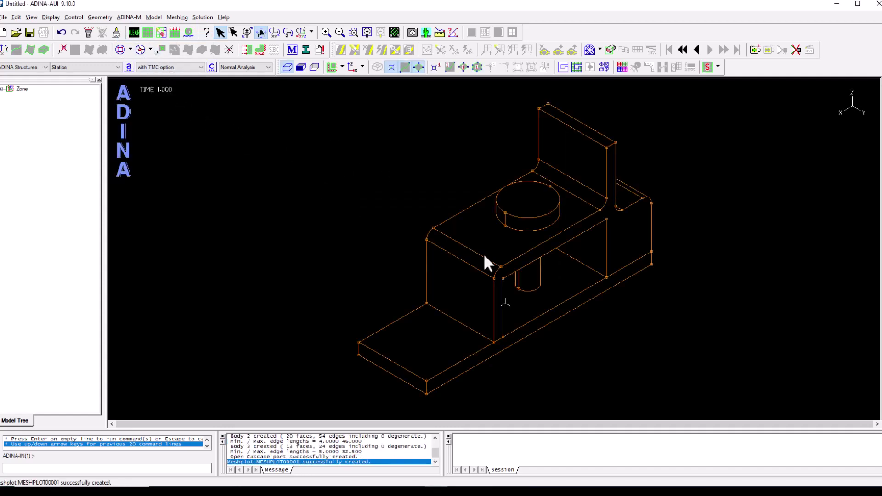
pyautogui.click(301, 68)
pyautogui.click(622, 67)
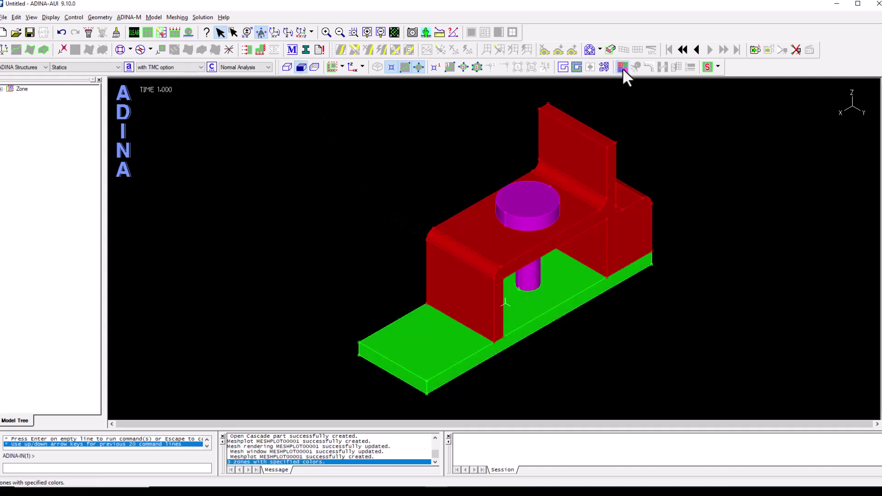
pyautogui.moveTo(561, 212); pyautogui.dragTo(292, 173)
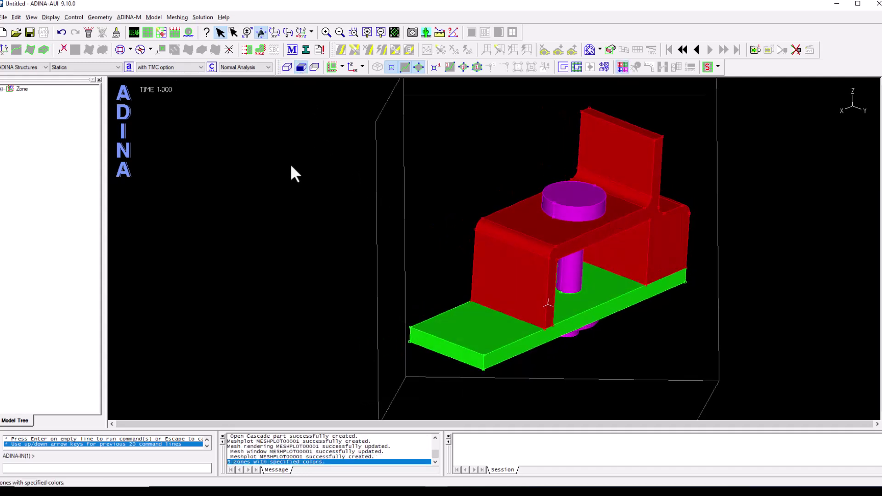
pyautogui.click(1, 89)
pyautogui.click(10, 97)
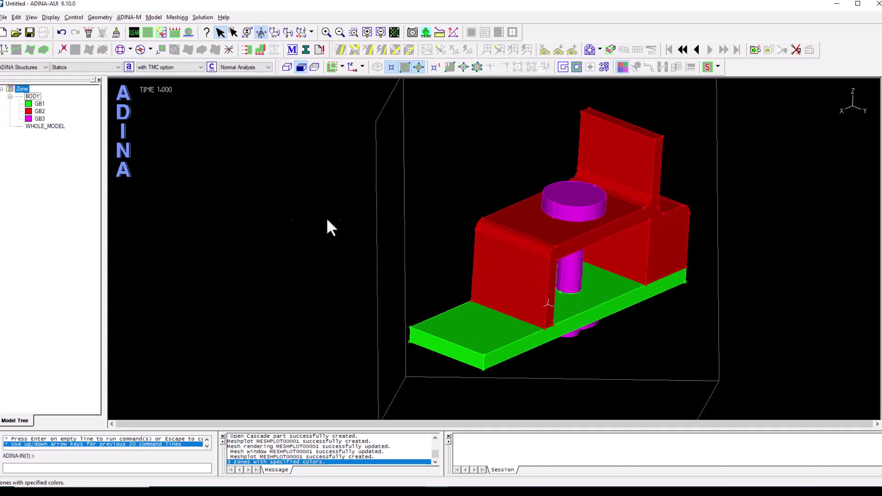
pyautogui.click(271, 216)
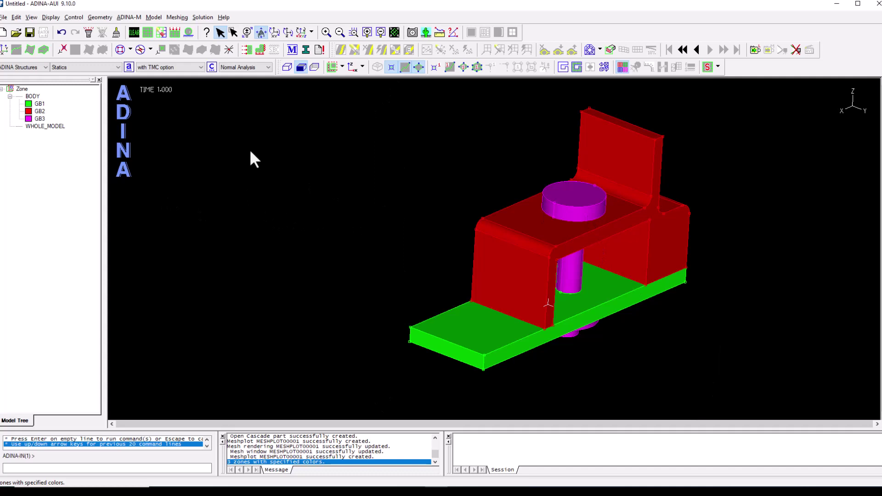
# - Set a maximum point mesh size of 2.5 on all geometry points
pyautogui.click(179, 17)
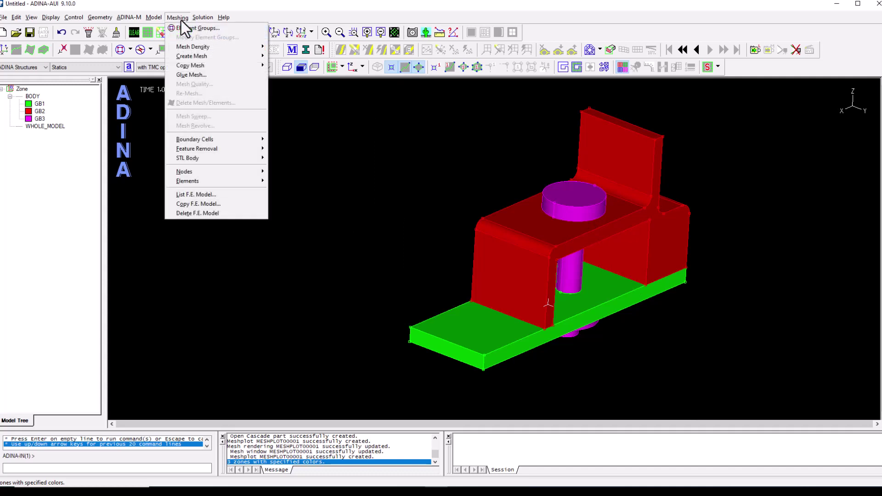
pyautogui.moveTo(241, 47)
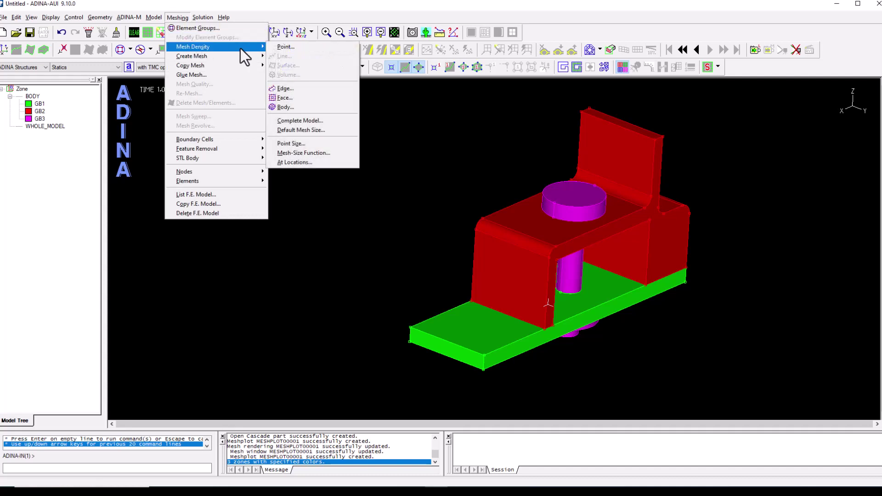
pyautogui.click(307, 142)
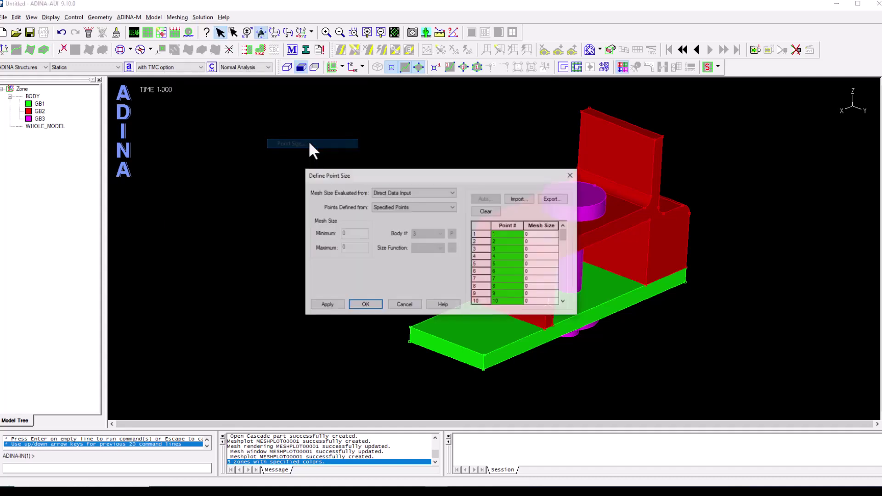
pyautogui.moveTo(384, 175); pyautogui.dragTo(280, 131)
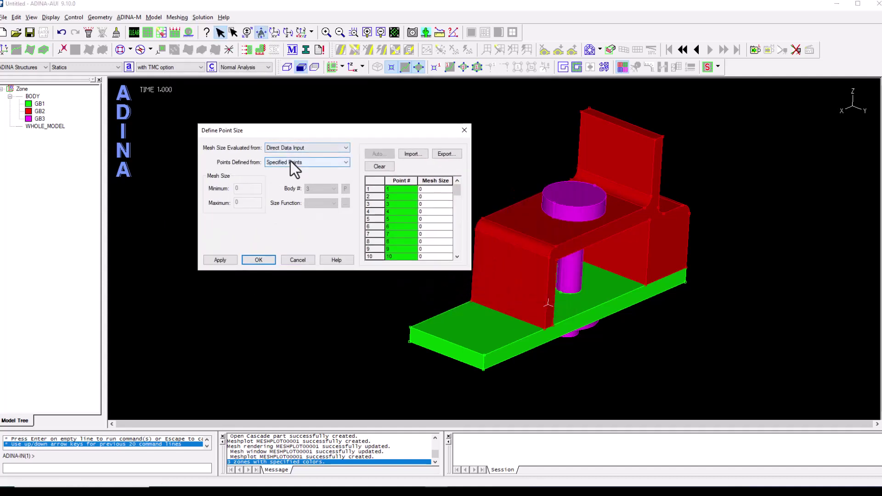
pyautogui.click(290, 161)
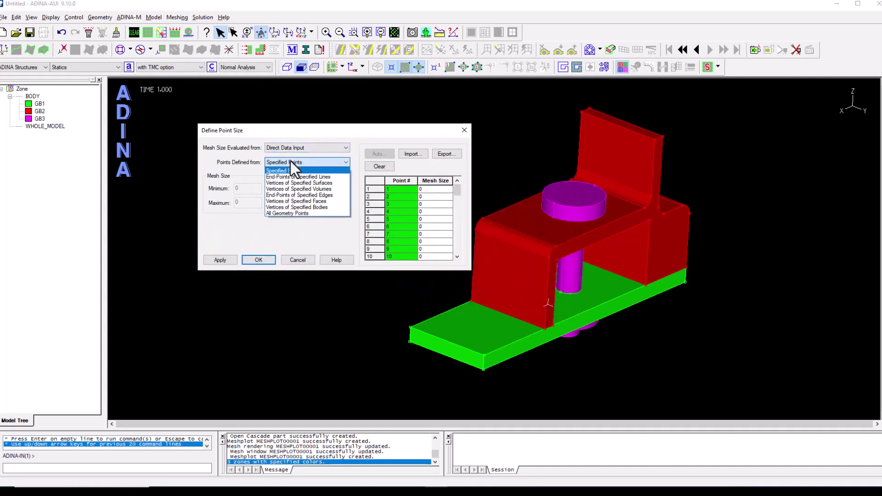
pyautogui.click(291, 214)
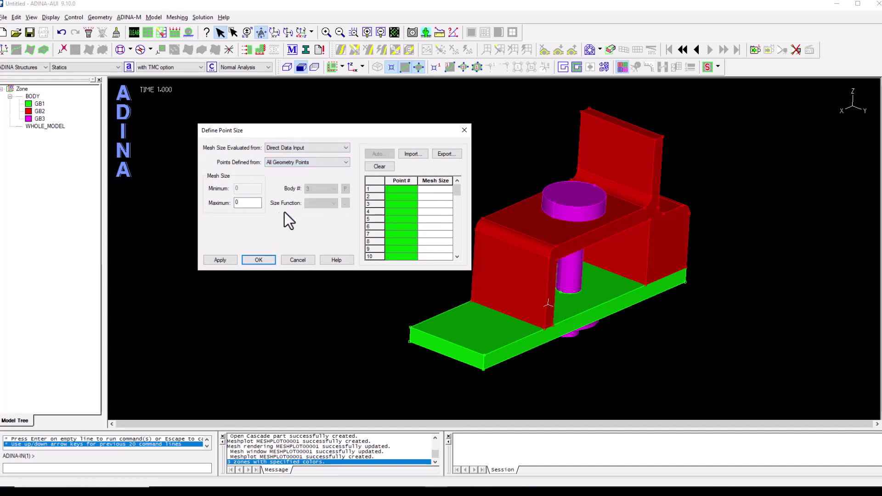
pyautogui.doubleClick(245, 202)
pyautogui.write('2.5')
pyautogui.click(223, 260)
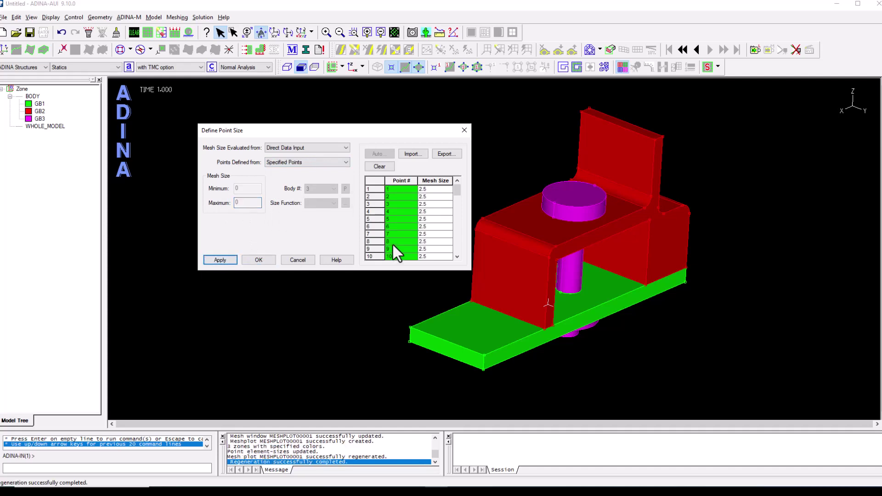
pyautogui.click(259, 260)
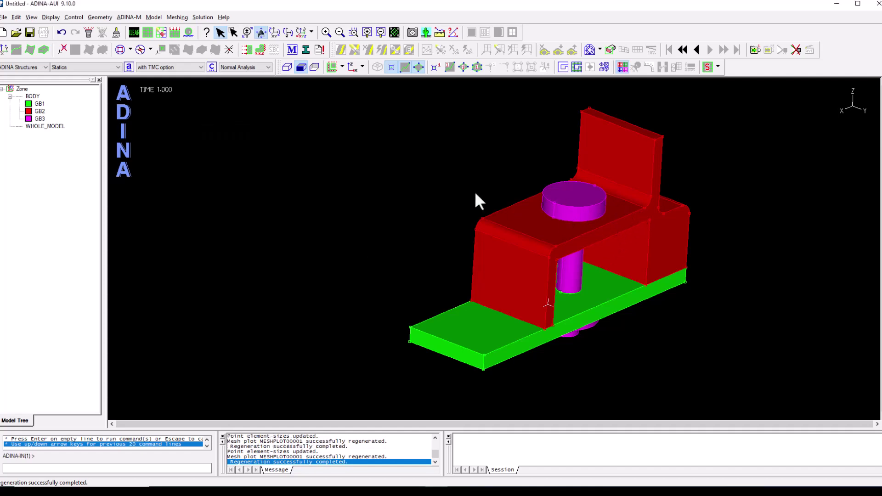
# - Apply Complete Model mesh density, subdividing all edges by end-point sizes
pyautogui.click(175, 19)
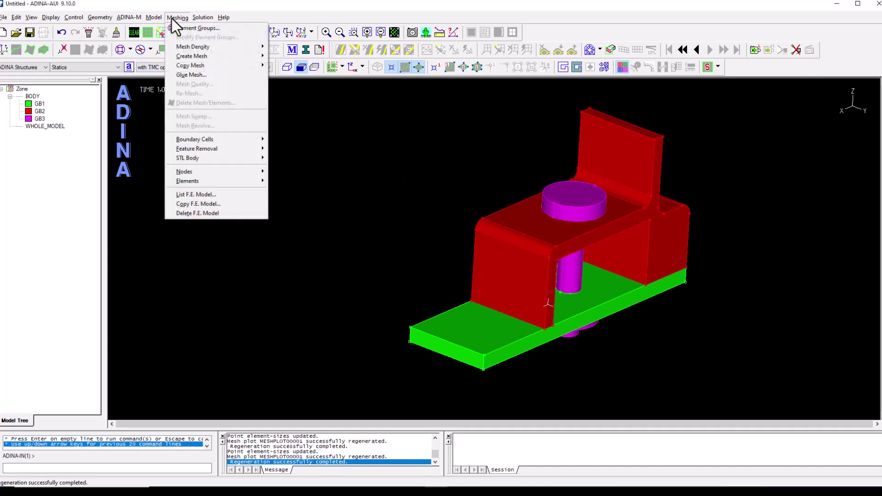
pyautogui.moveTo(184, 48)
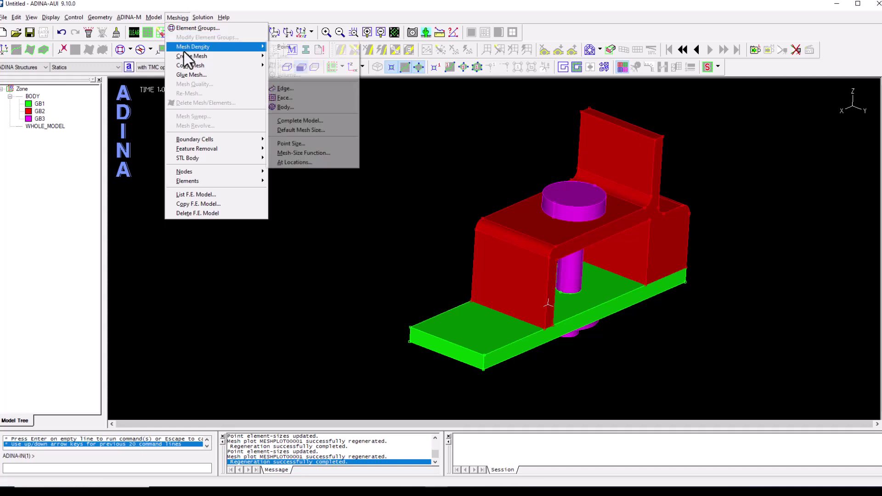
pyautogui.click(287, 121)
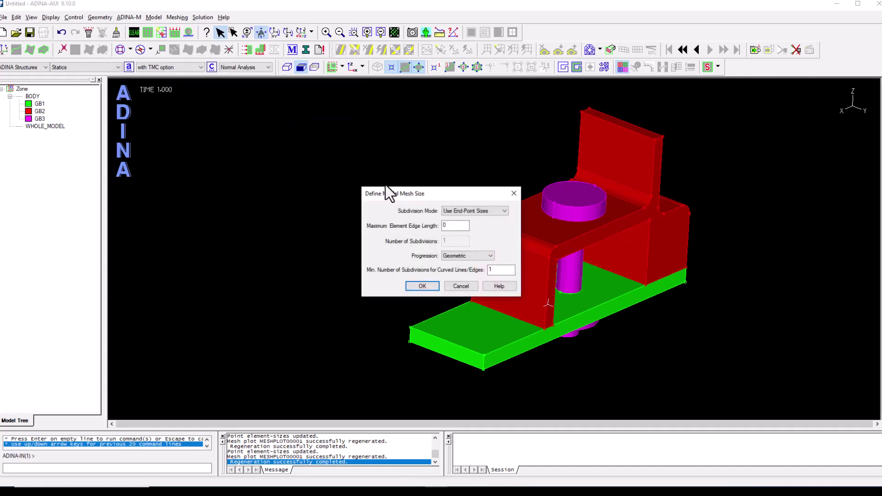
pyautogui.moveTo(441, 195); pyautogui.dragTo(362, 159)
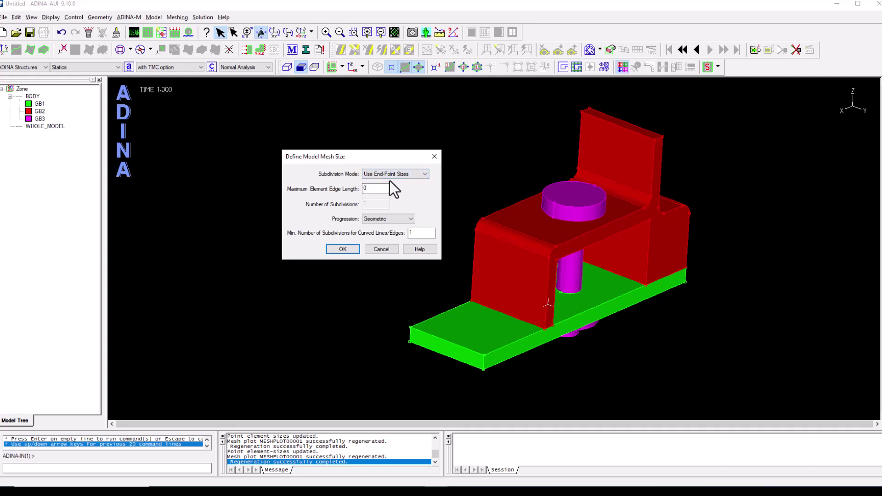
pyautogui.click(343, 248)
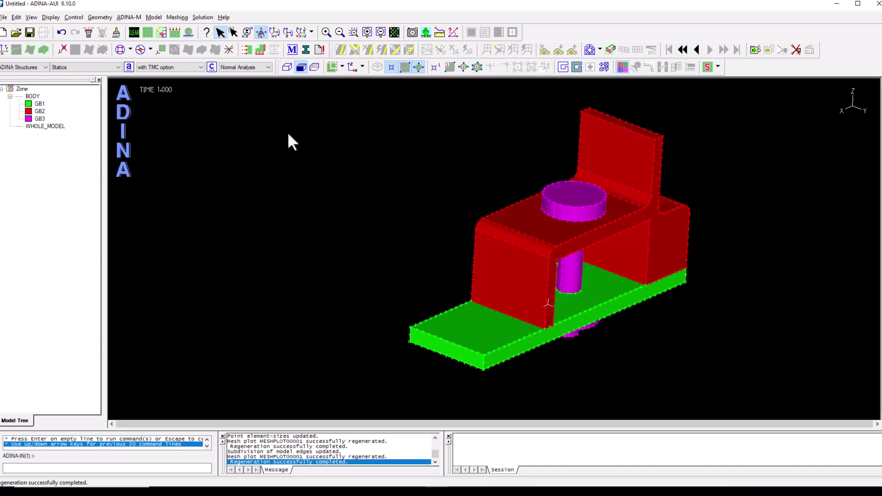
# - Add element group 1 of type 3-D Solid with description 'Plate'
pyautogui.click(121, 50)
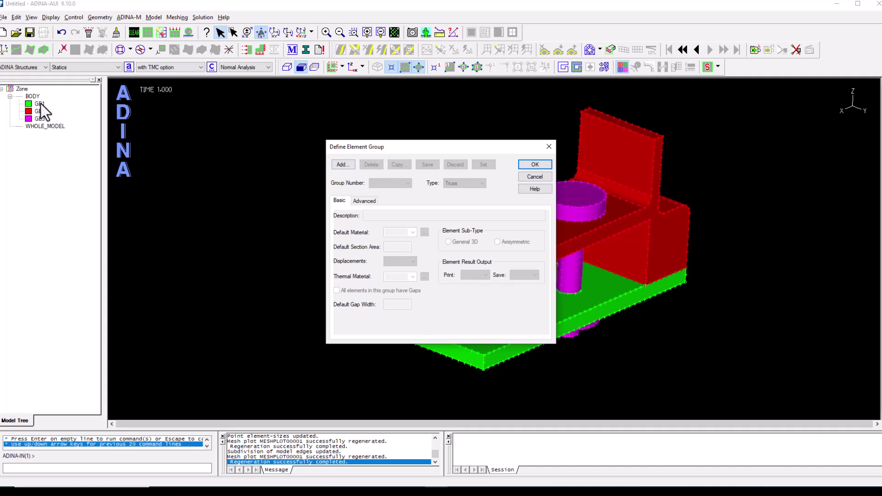
pyautogui.click(339, 167)
pyautogui.click(459, 186)
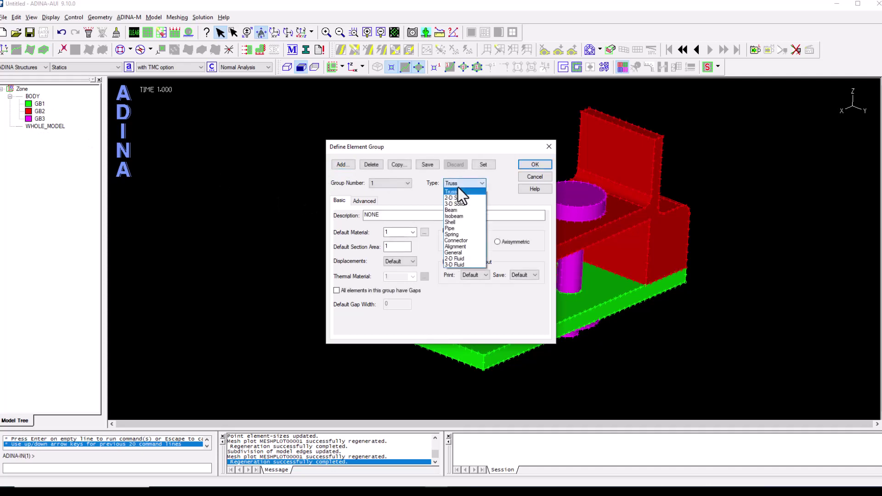
pyautogui.click(459, 203)
pyautogui.doubleClick(395, 216)
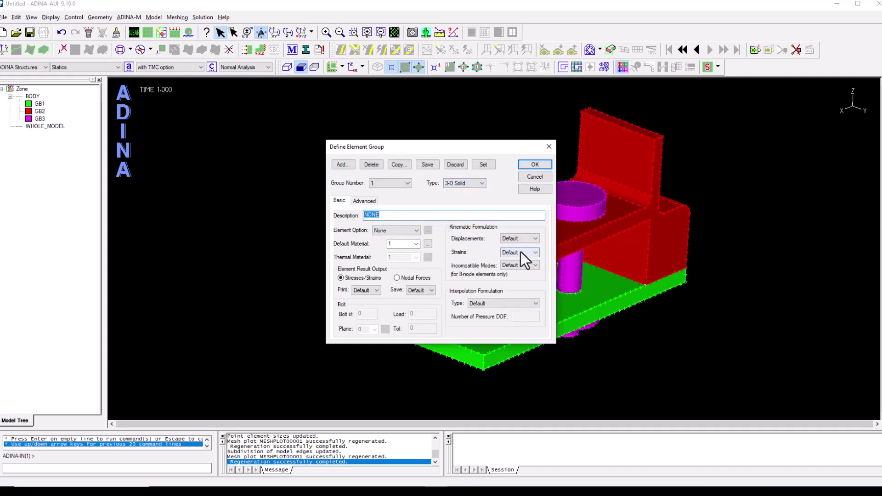
pyautogui.write('Plate')
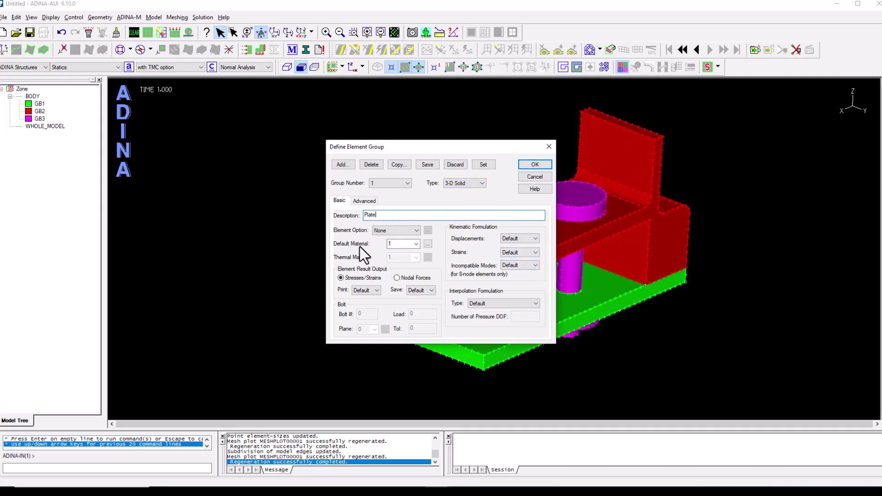
# - Add isotropic linear elastic material 1 'Steel' with E 210000 and Poisson's ratio 0.3
pyautogui.click(427, 245)
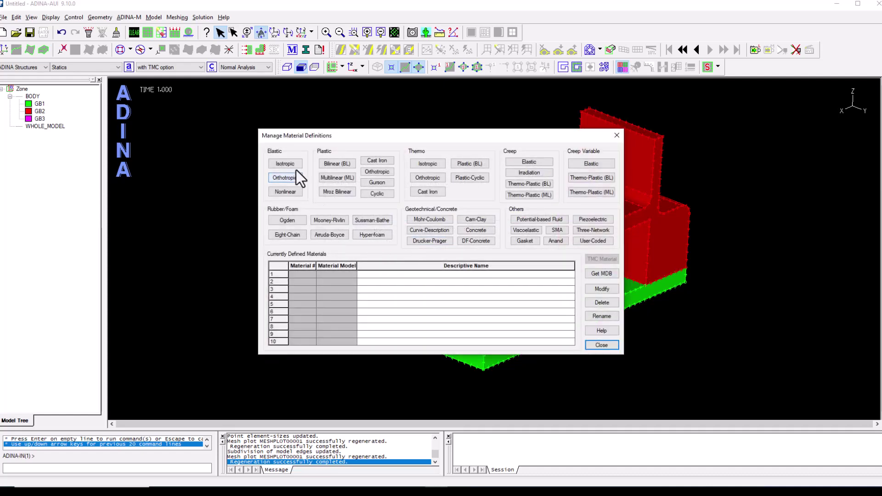
pyautogui.click(286, 163)
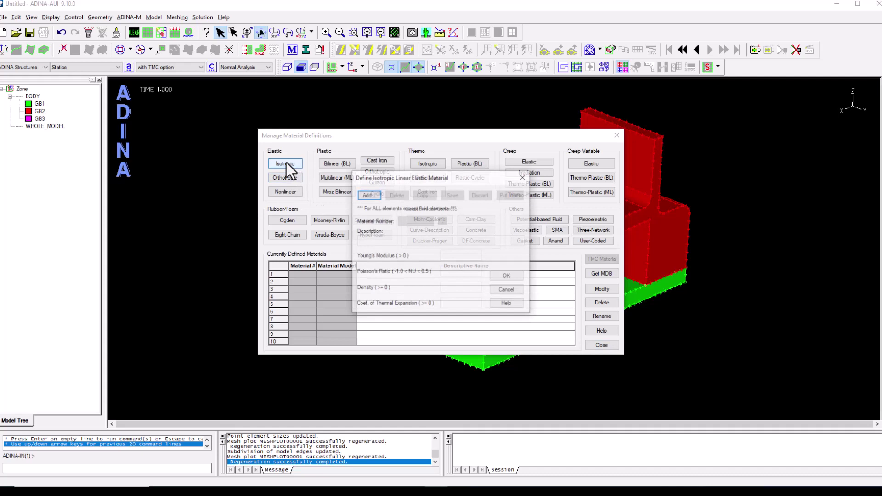
pyautogui.click(366, 195)
pyautogui.doubleClick(380, 241)
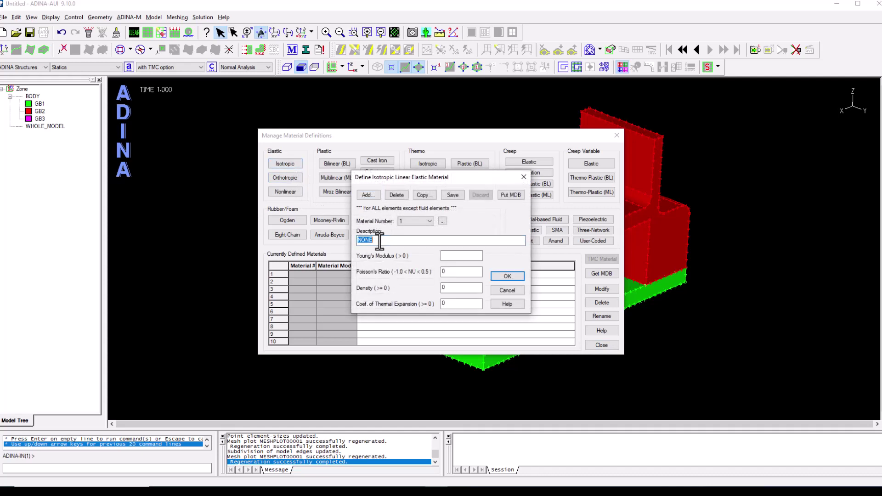
pyautogui.write('Steel')
pyautogui.click(452, 255)
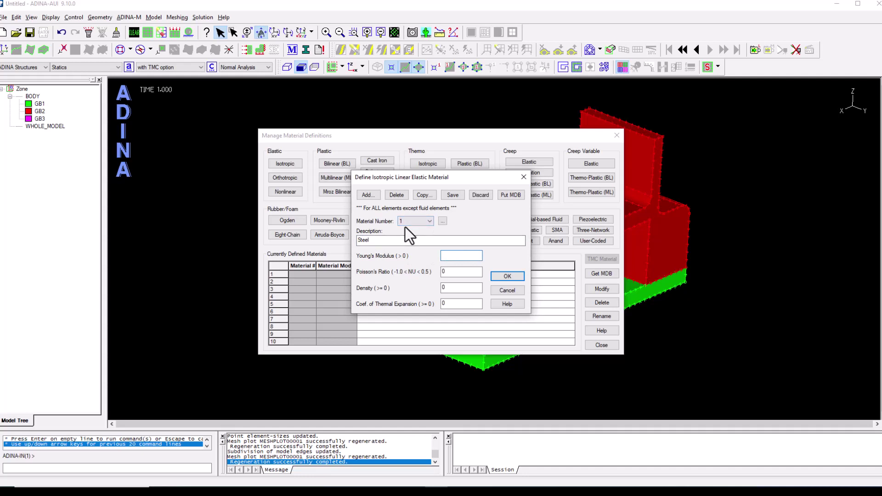
pyautogui.write('210000')
pyautogui.press('Tab')
pyautogui.write('0.3')
pyautogui.click(498, 275)
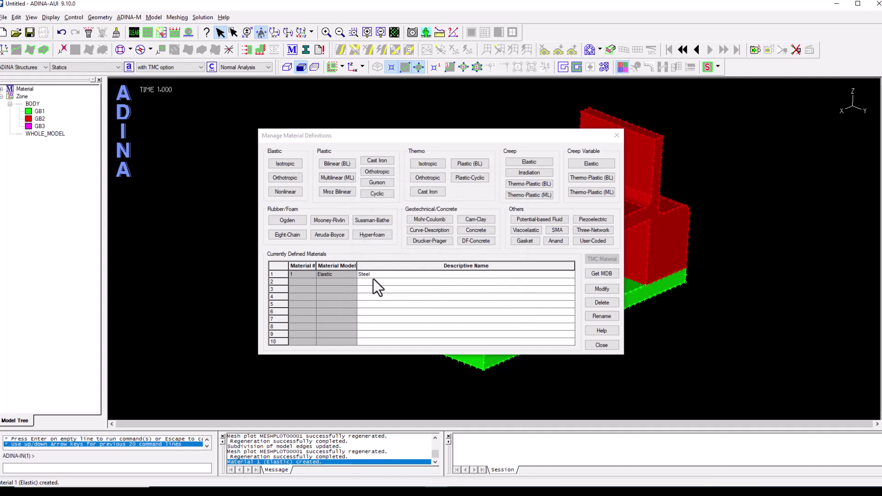
pyautogui.click(597, 345)
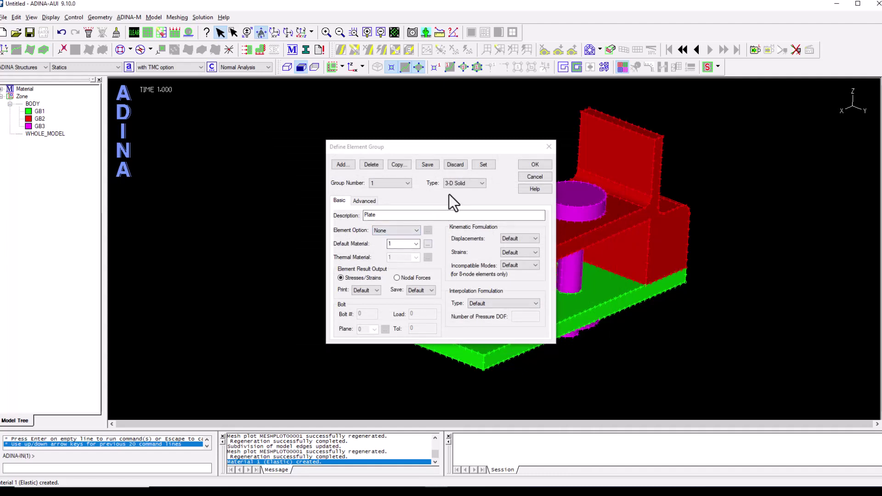
# - Save group 1 'Plate', then add and save group 2 described as 'Bracket'
pyautogui.click(428, 165)
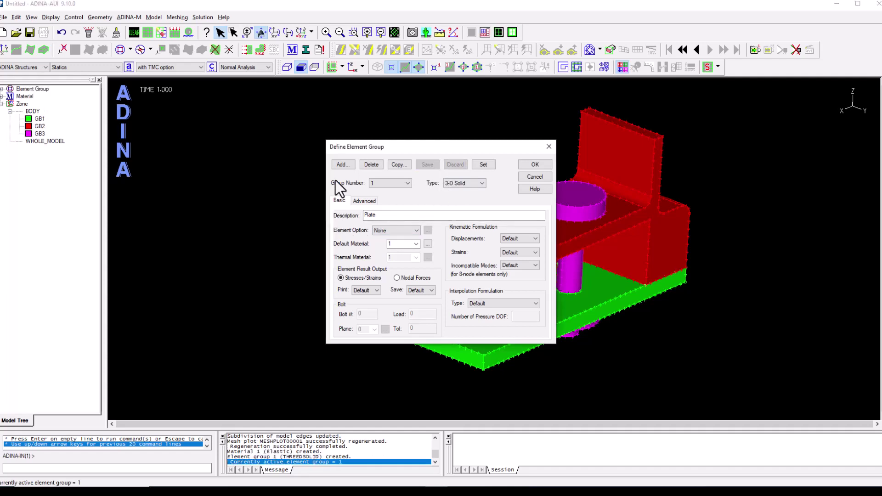
pyautogui.click(337, 166)
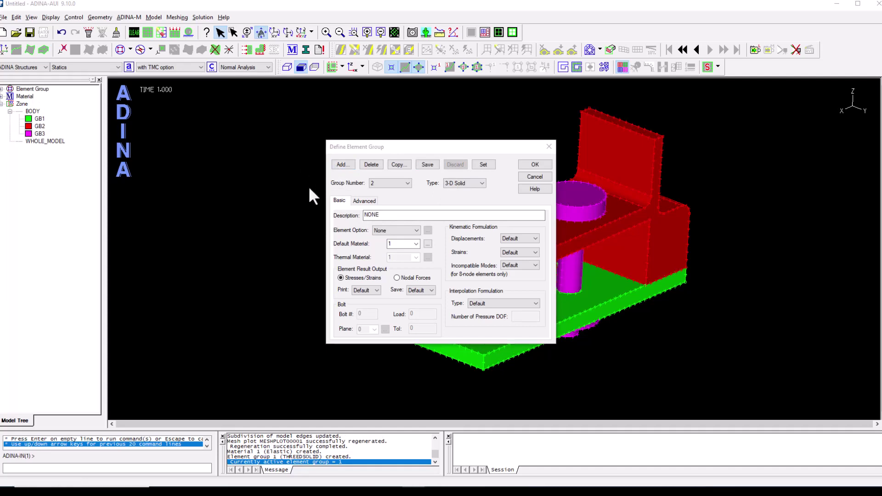
pyautogui.doubleClick(385, 214)
pyautogui.write('Br')
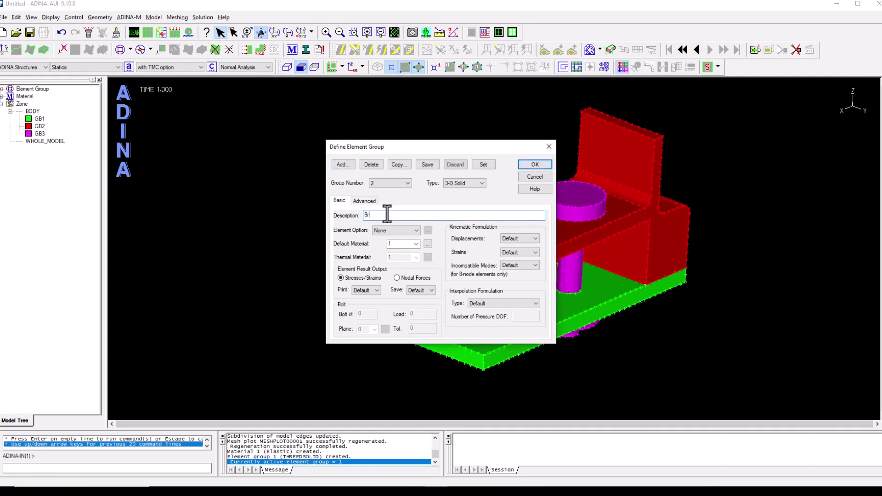
pyautogui.write('acket')
pyautogui.click(432, 165)
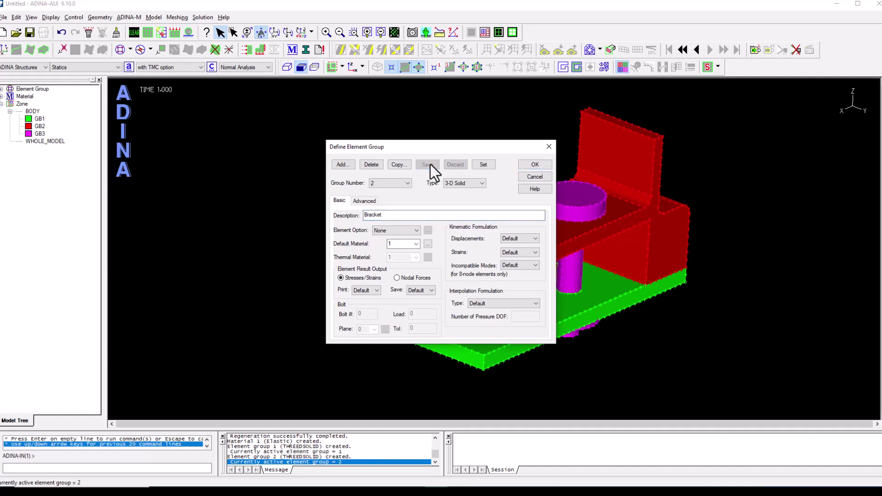
# - Add and save group 3 'Bolt' with the Bolt element option, bolt number 1, load 1
pyautogui.click(341, 164)
pyautogui.doubleClick(376, 214)
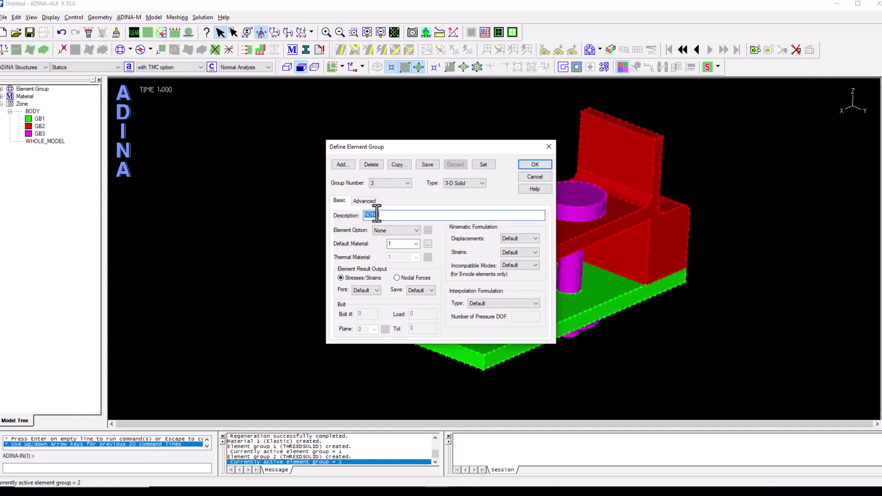
pyautogui.write('Bolt')
pyautogui.click(412, 230)
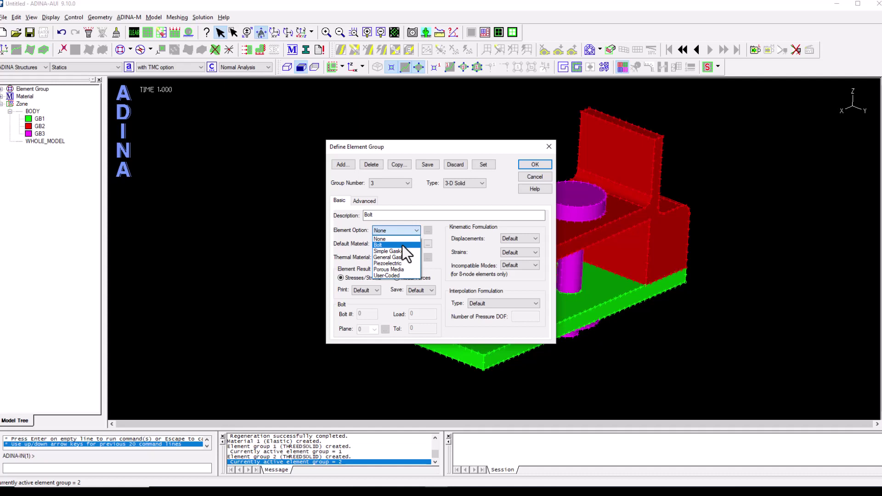
pyautogui.click(402, 245)
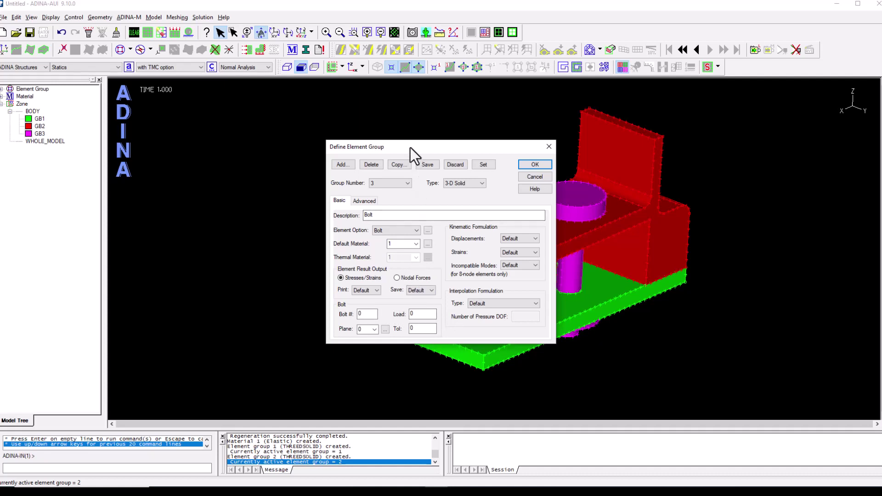
pyautogui.doubleClick(360, 314)
pyautogui.doubleClick(424, 315)
pyautogui.write('1')
pyautogui.click(431, 164)
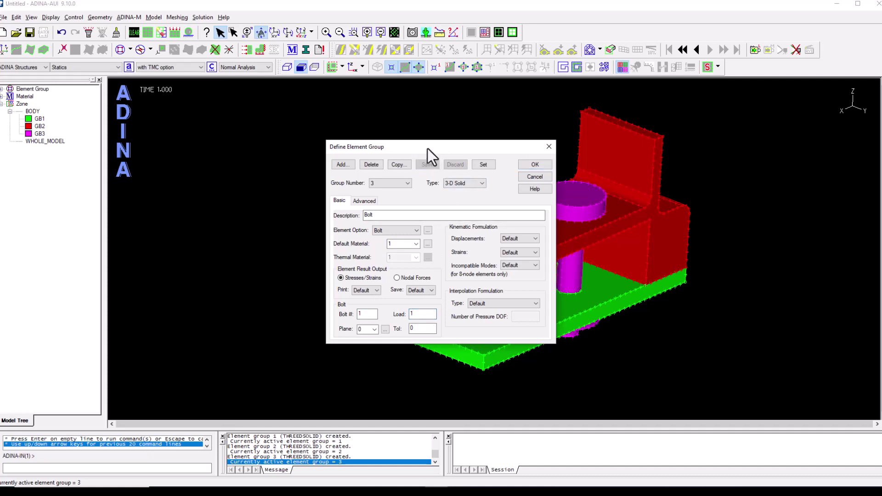
pyautogui.moveTo(429, 148); pyautogui.dragTo(624, 152)
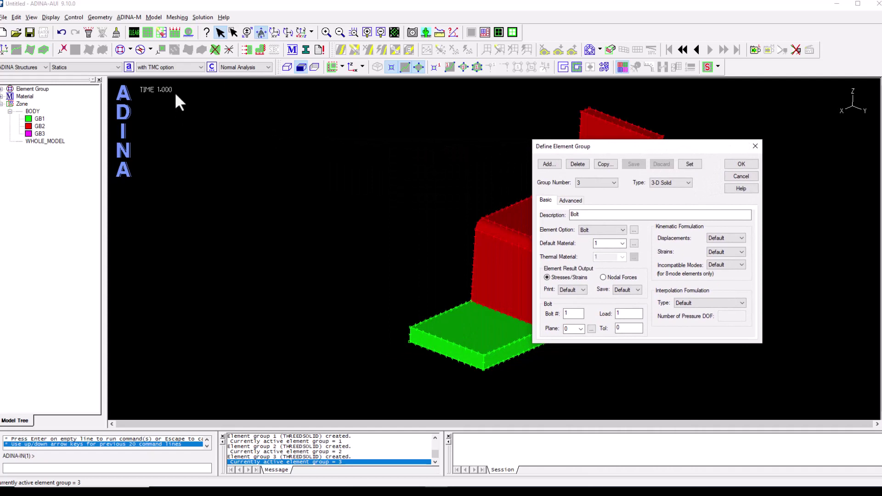
# - Set Bolt Loading Sequence Table to Yes in Bolt Options
pyautogui.click(153, 18)
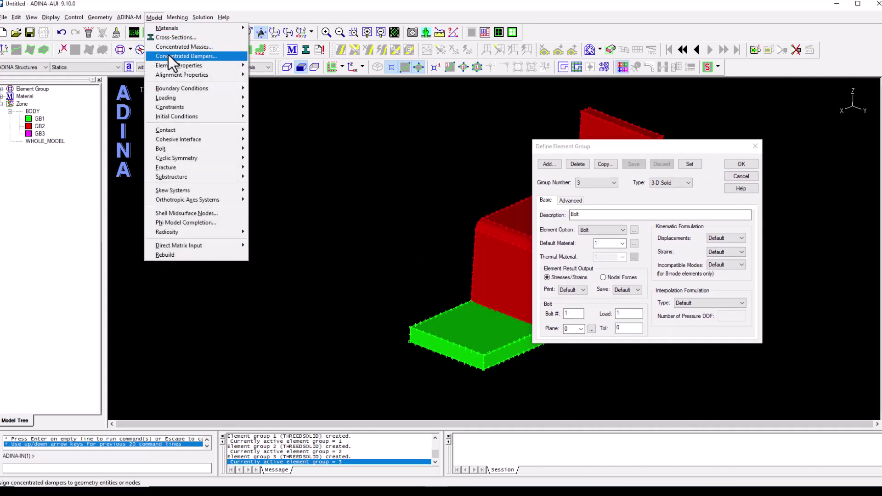
pyautogui.moveTo(182, 147)
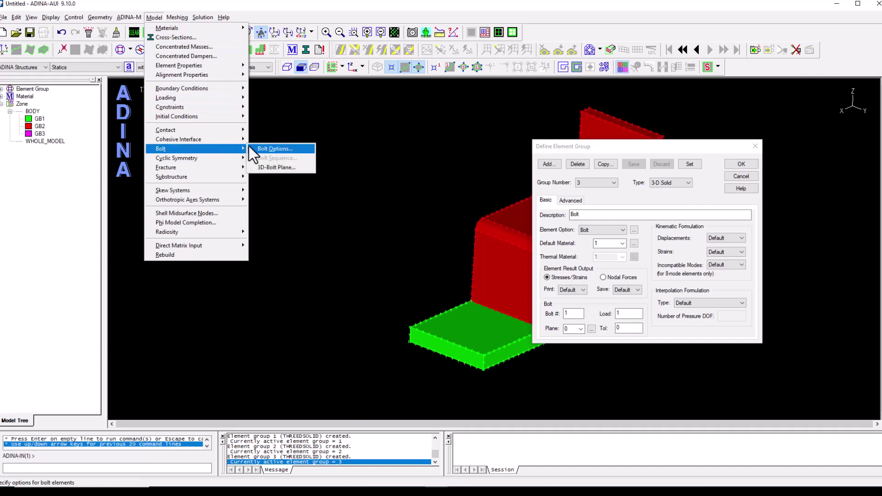
pyautogui.click(250, 148)
pyautogui.moveTo(402, 146); pyautogui.dragTo(107, 145)
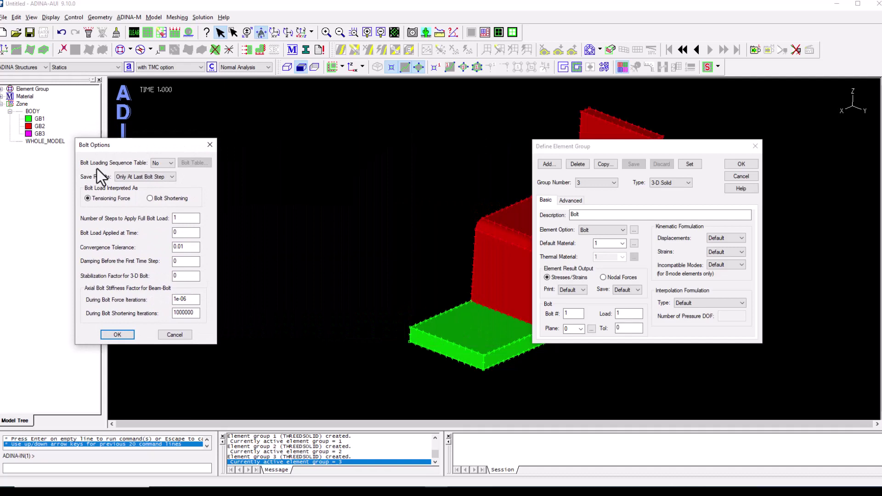
pyautogui.click(167, 164)
pyautogui.click(161, 177)
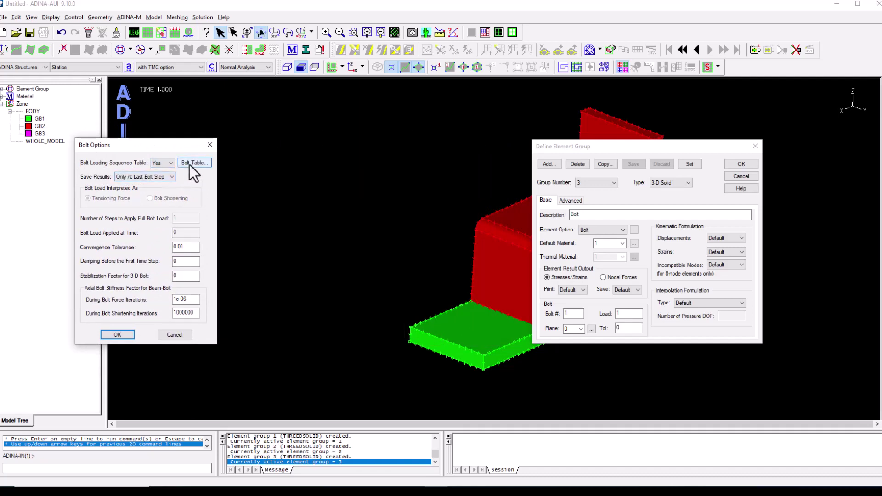
# - Create bolt table 1 with row 1: sequence 1, bolt 1, scale factor 2000
pyautogui.click(193, 163)
pyautogui.moveTo(379, 150); pyautogui.dragTo(311, 147)
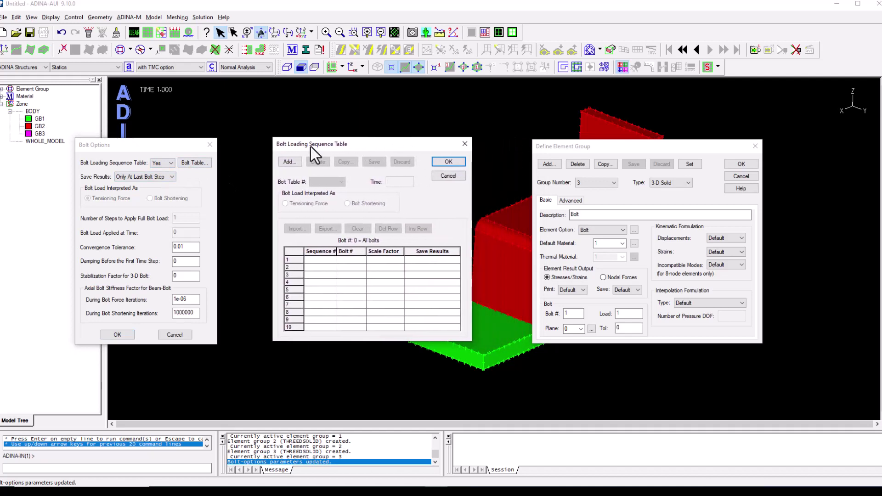
pyautogui.click(288, 162)
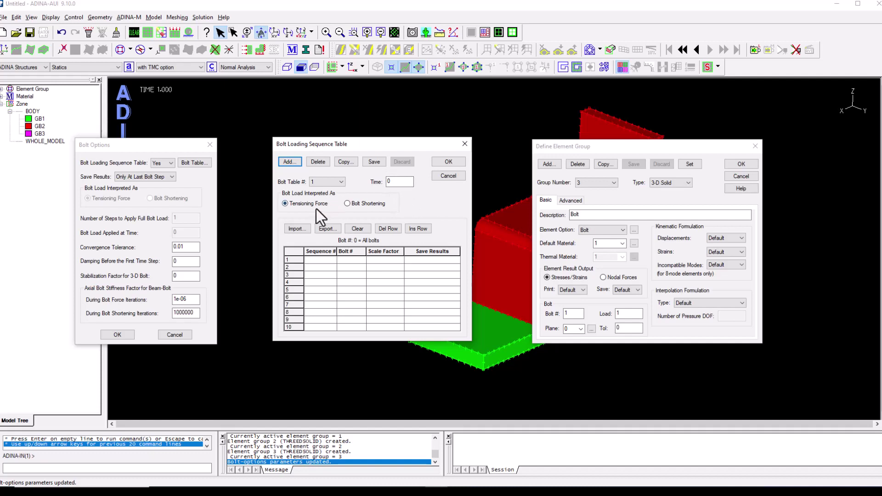
pyautogui.click(315, 261)
pyautogui.write('1')
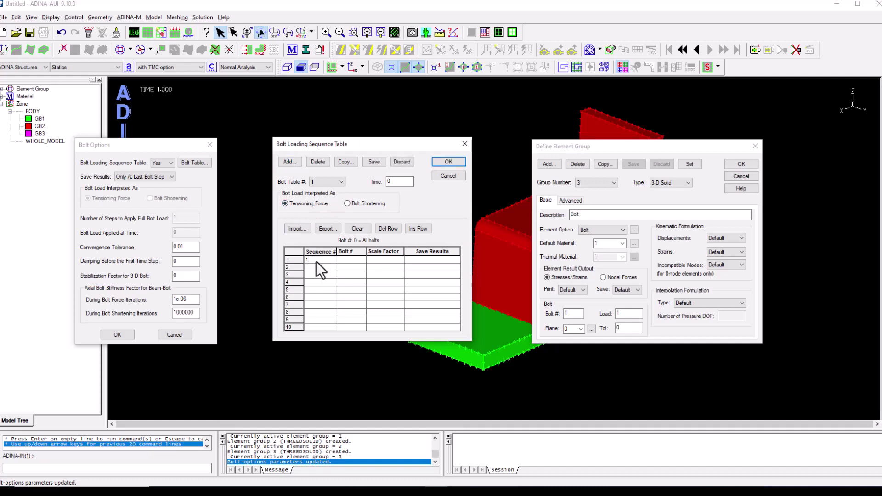
pyautogui.click(340, 260)
pyautogui.write('1')
pyautogui.click(378, 261)
pyautogui.click(625, 313)
pyautogui.press('BackSpace')
pyautogui.write('2000')
pyautogui.click(373, 162)
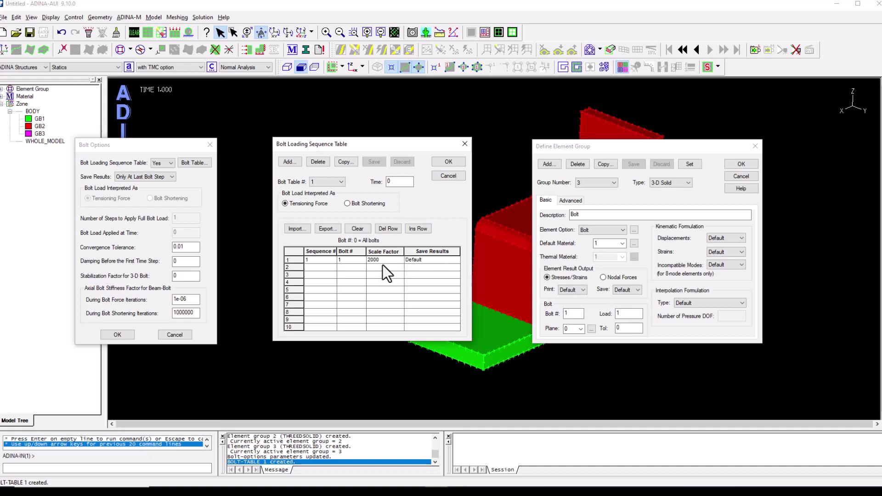
pyautogui.click(442, 163)
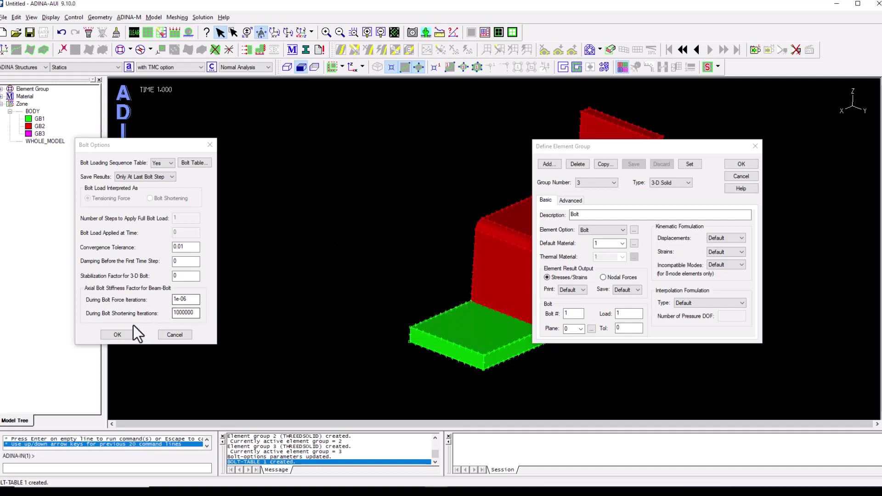
# - Close the bolt and group dialogs, then mesh bodies in element group 1 with 8-node elements
pyautogui.click(119, 335)
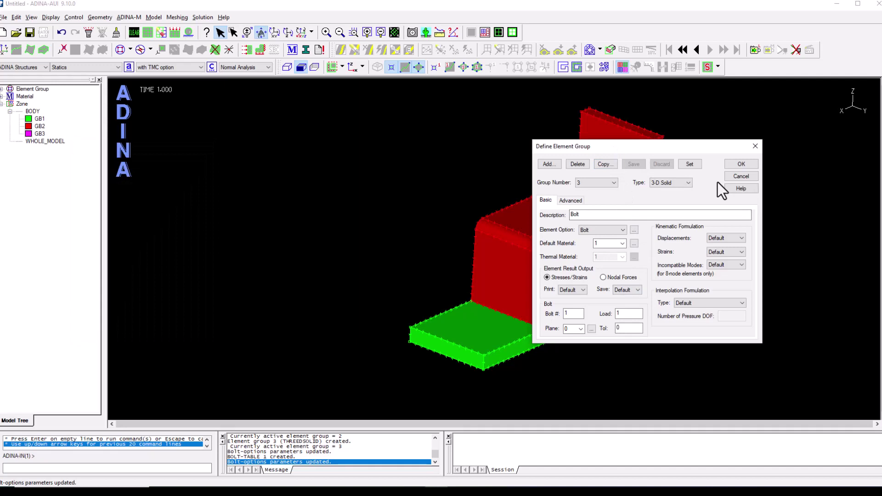
pyautogui.click(742, 165)
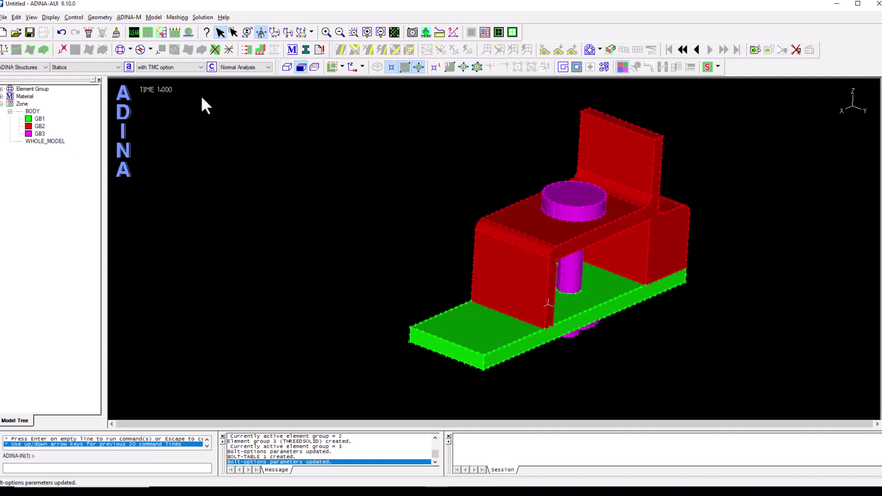
pyautogui.click(178, 17)
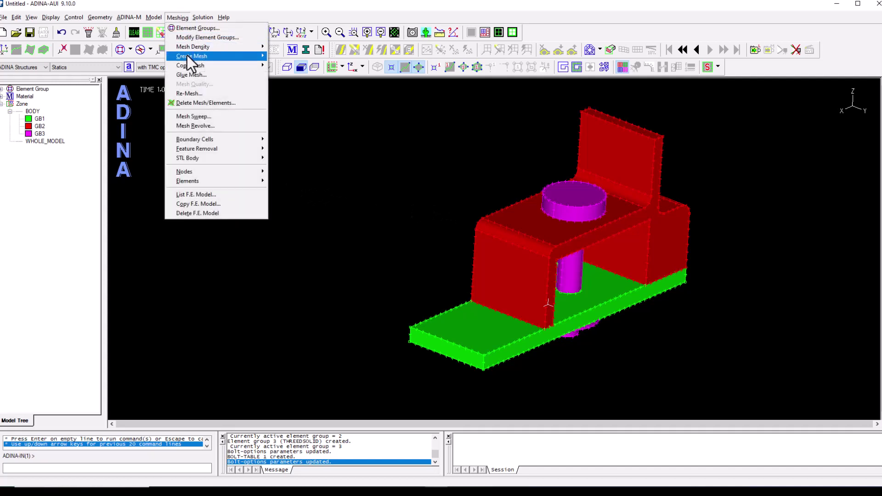
pyautogui.moveTo(186, 56)
pyautogui.click(275, 110)
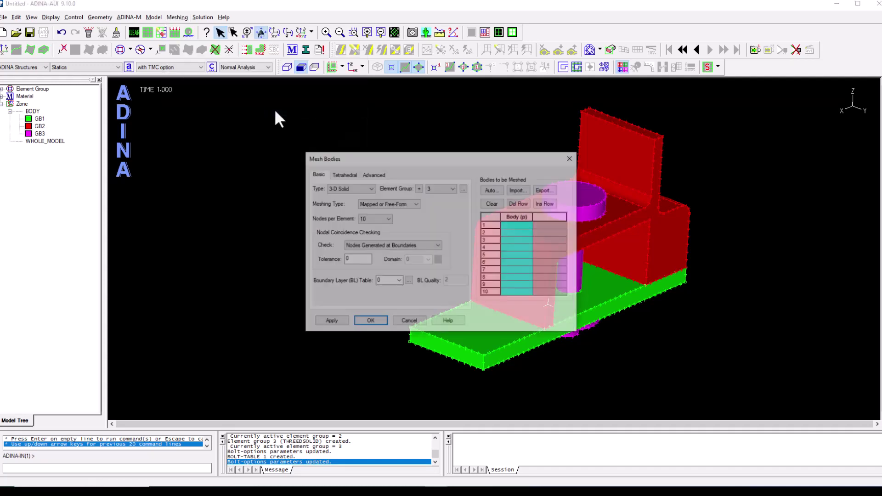
pyautogui.moveTo(380, 159); pyautogui.dragTo(240, 122)
pyautogui.click(2, 89)
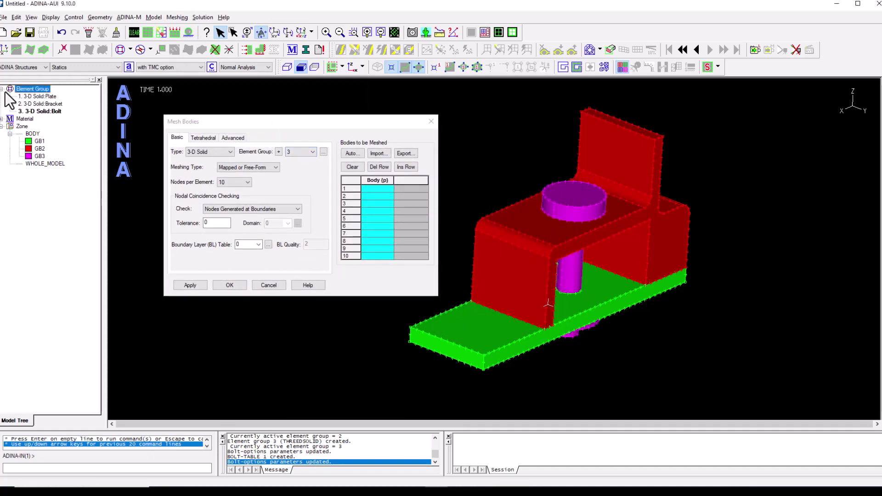
pyautogui.click(302, 152)
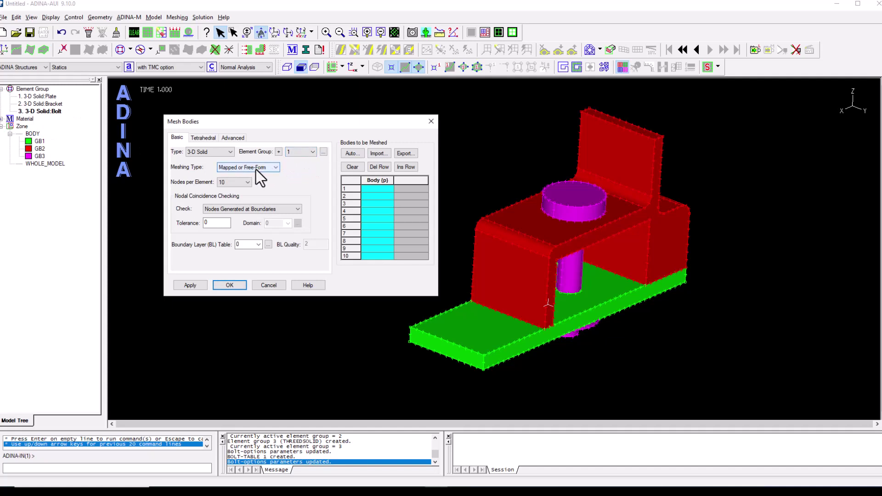
pyautogui.click(236, 181)
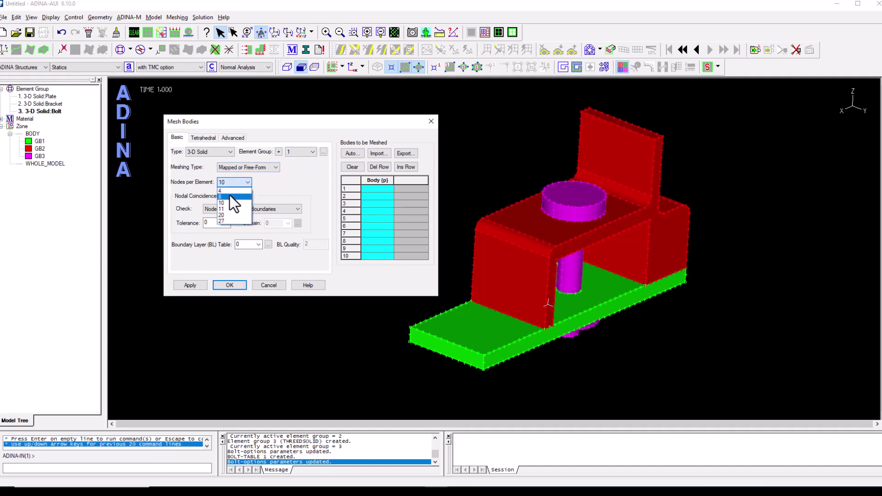
pyautogui.click(230, 197)
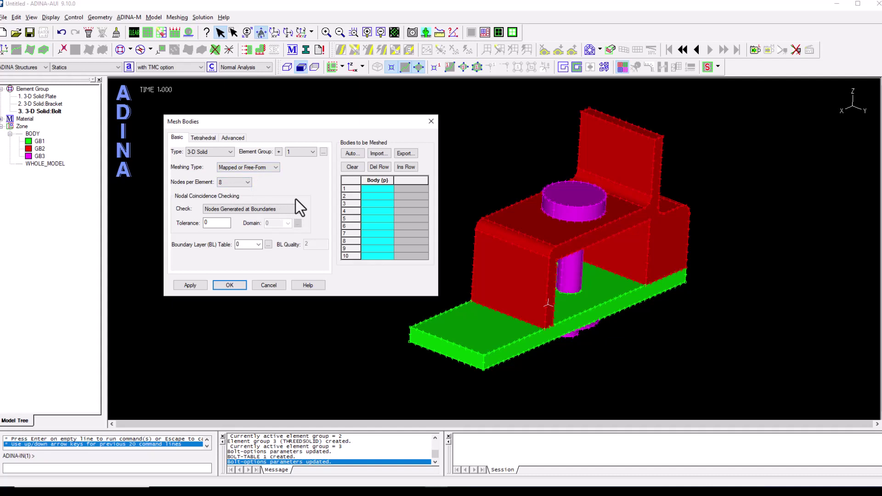
# - Pick the green base plate as the body to mesh
pyautogui.click(373, 190)
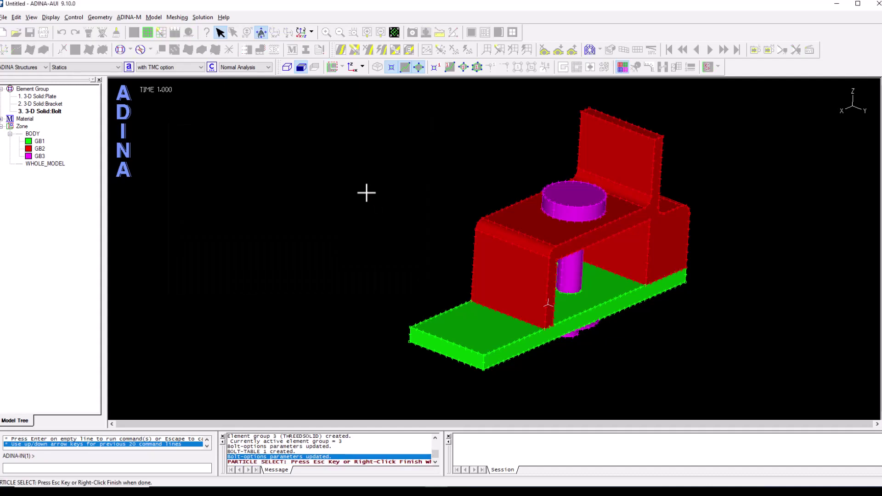
pyautogui.click(456, 318)
pyautogui.rightClick(380, 206)
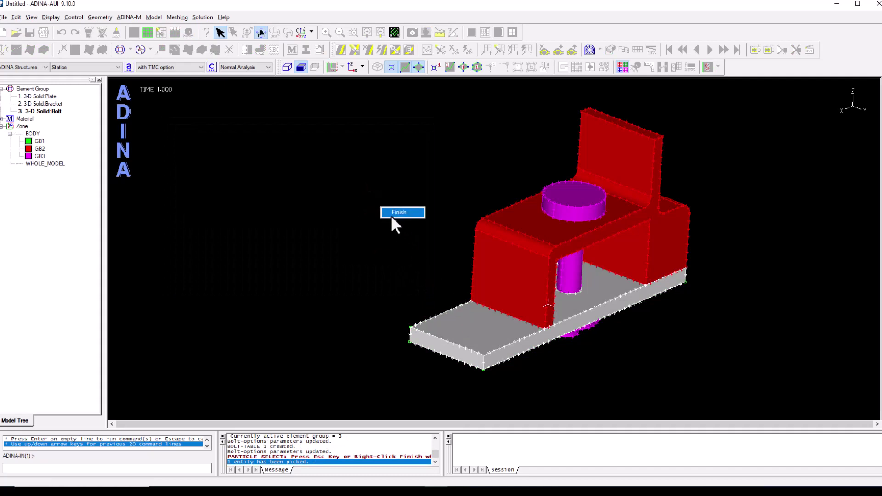
pyautogui.click(390, 215)
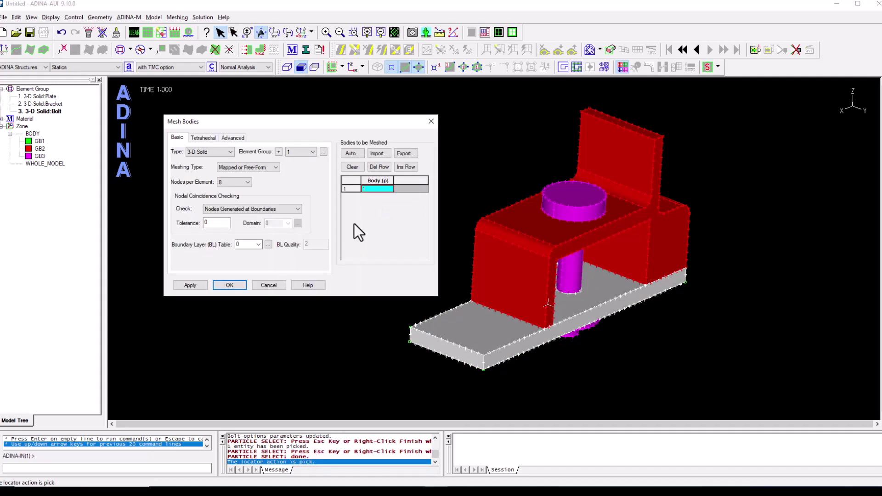
# - Mesh the plate with hexahedral cells preferred and pyramid elements allowed
pyautogui.click(231, 138)
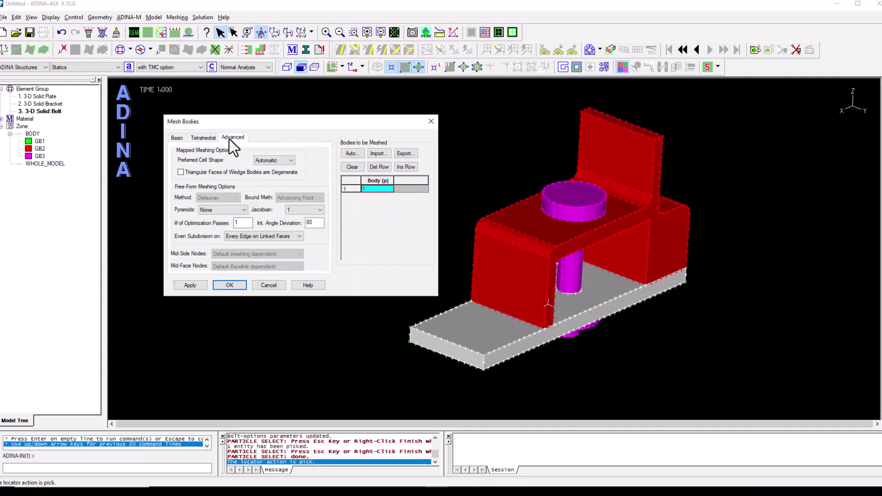
pyautogui.click(281, 160)
pyautogui.click(269, 175)
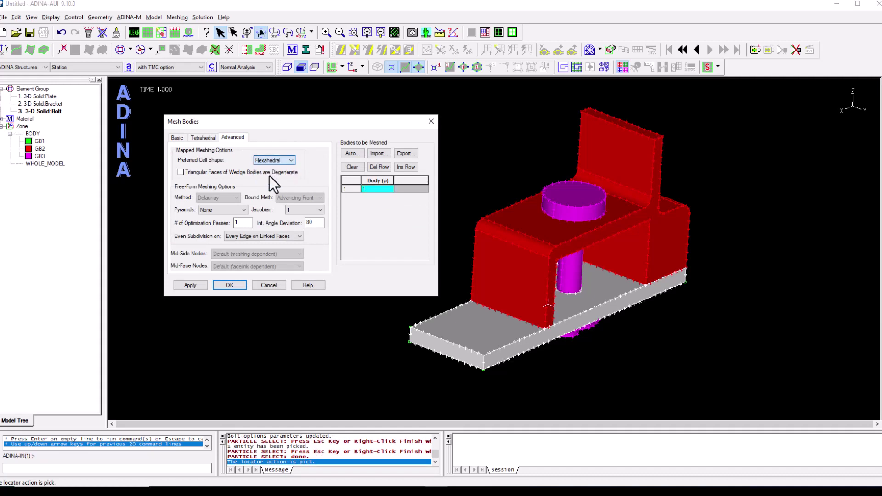
pyautogui.click(207, 211)
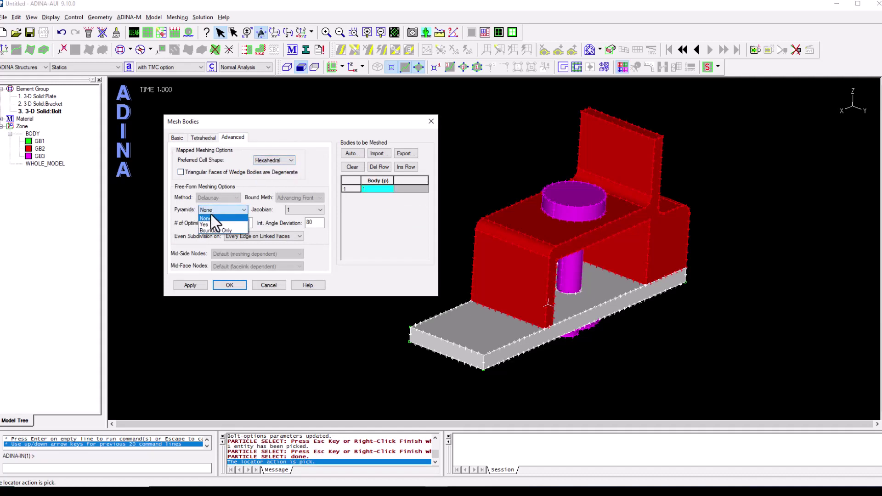
pyautogui.click(212, 224)
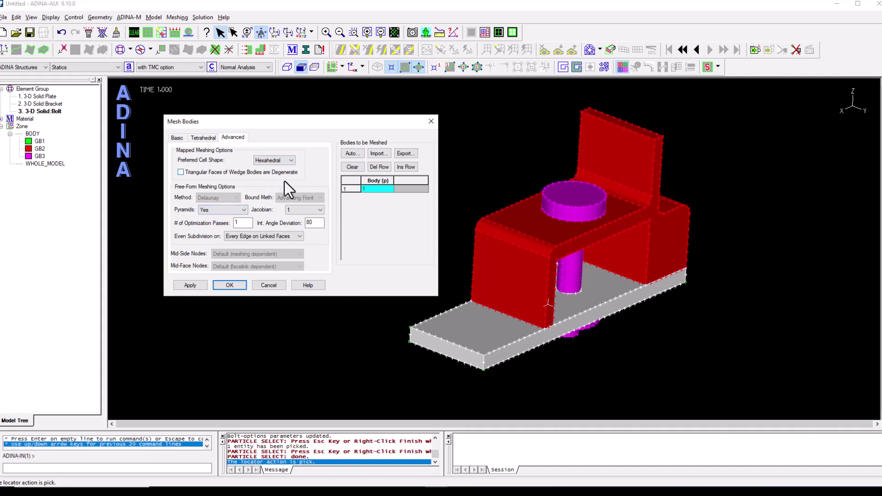
pyautogui.click(176, 138)
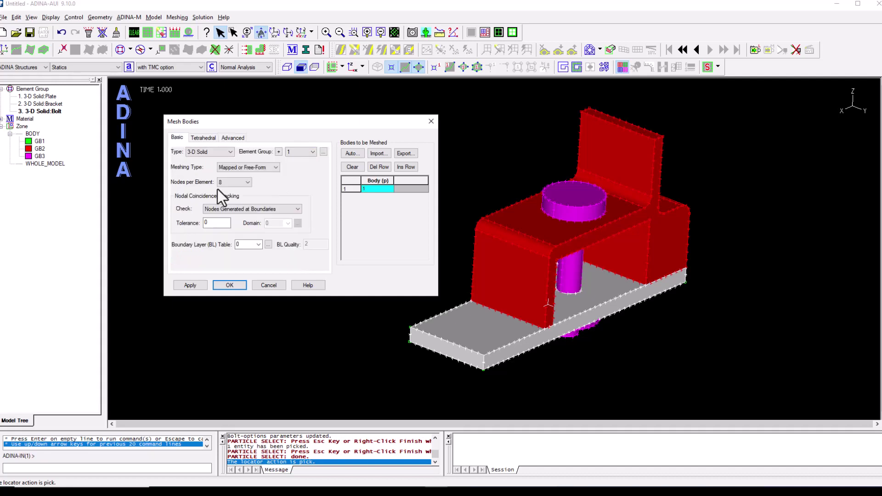
pyautogui.click(184, 282)
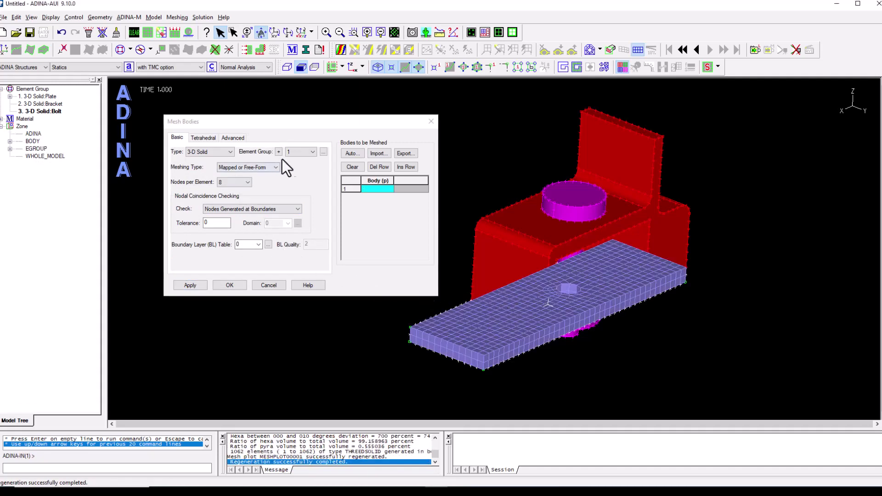
# - Mesh bracket body 2 as element group 2, checking coincidence against the same element group only
pyautogui.click(299, 153)
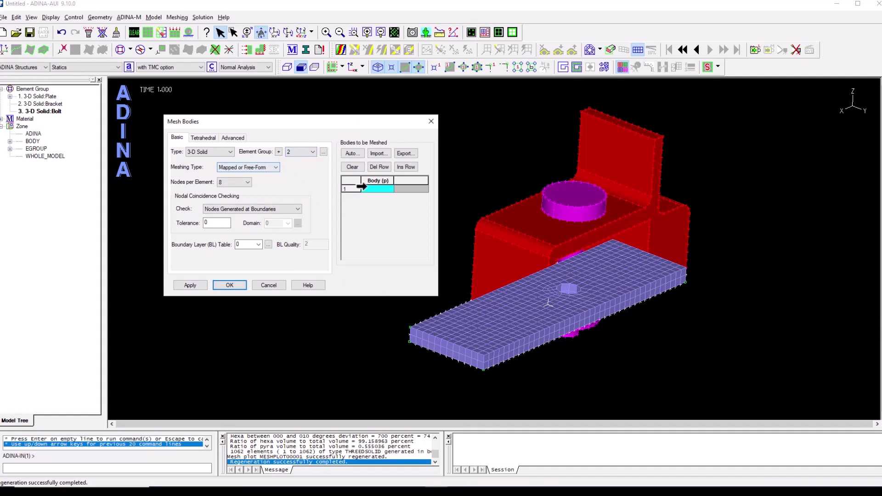
pyautogui.doubleClick(369, 189)
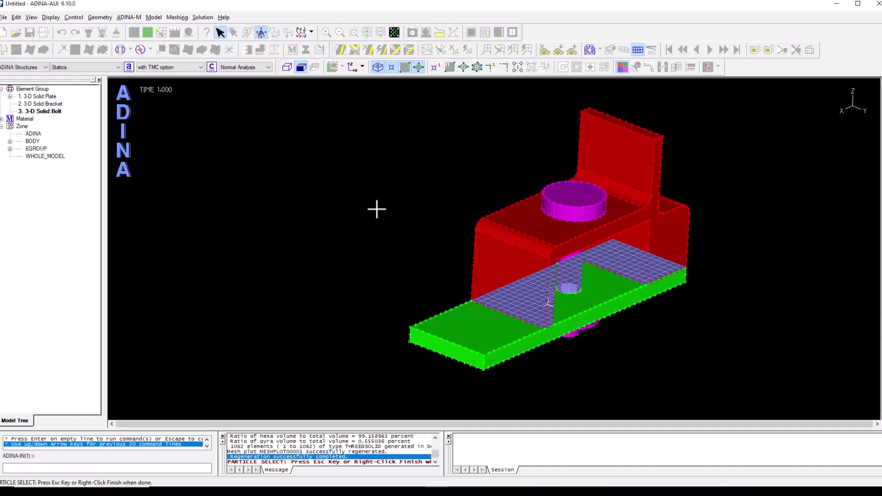
pyautogui.click(506, 222)
pyautogui.rightClick(412, 165)
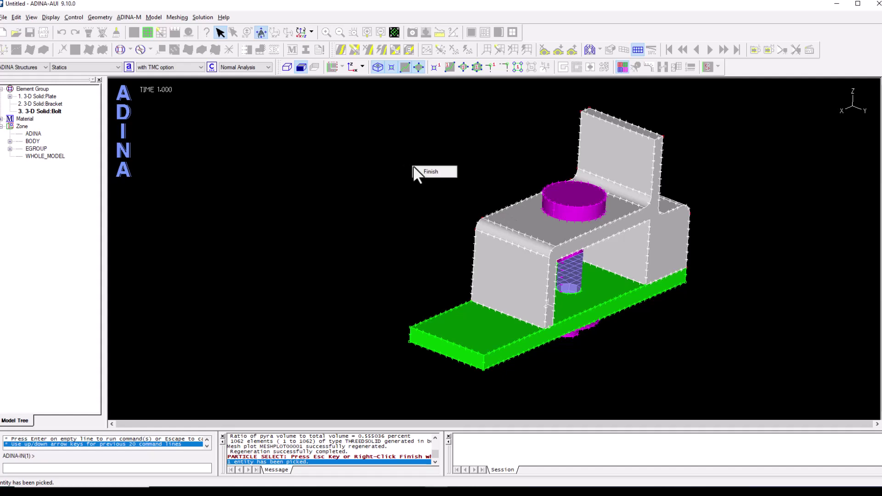
pyautogui.click(421, 171)
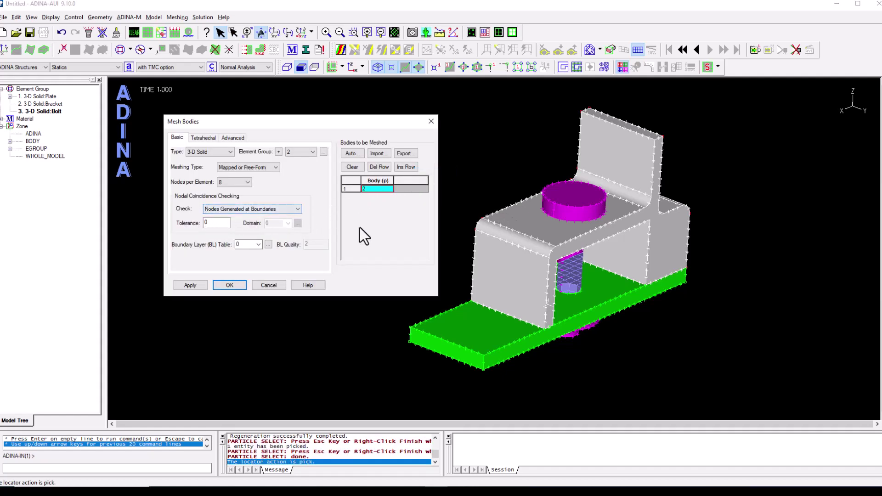
pyautogui.click(274, 211)
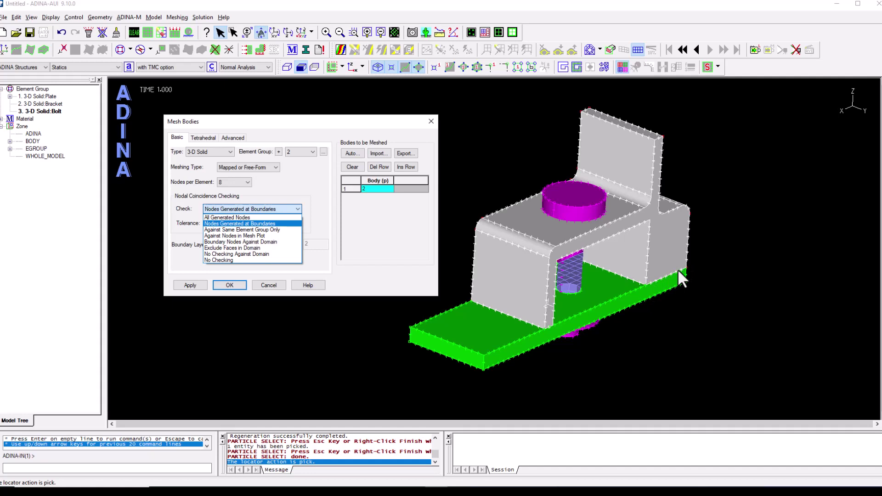
pyautogui.click(239, 229)
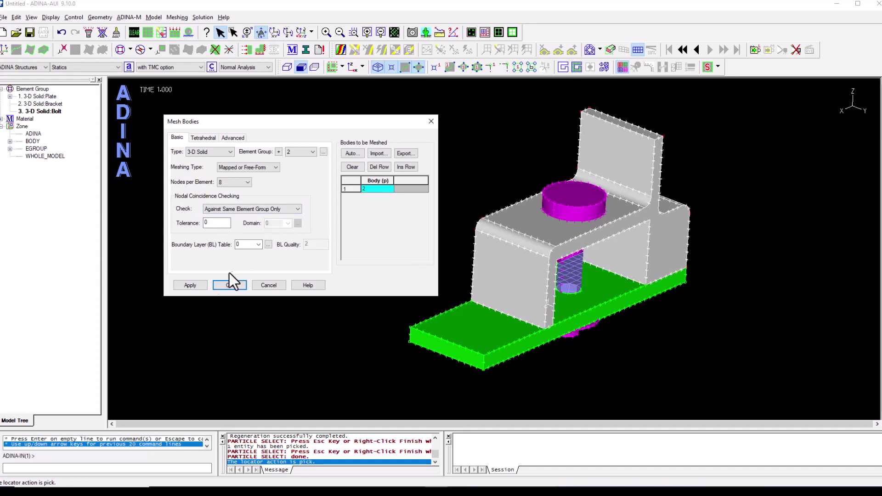
pyautogui.click(207, 286)
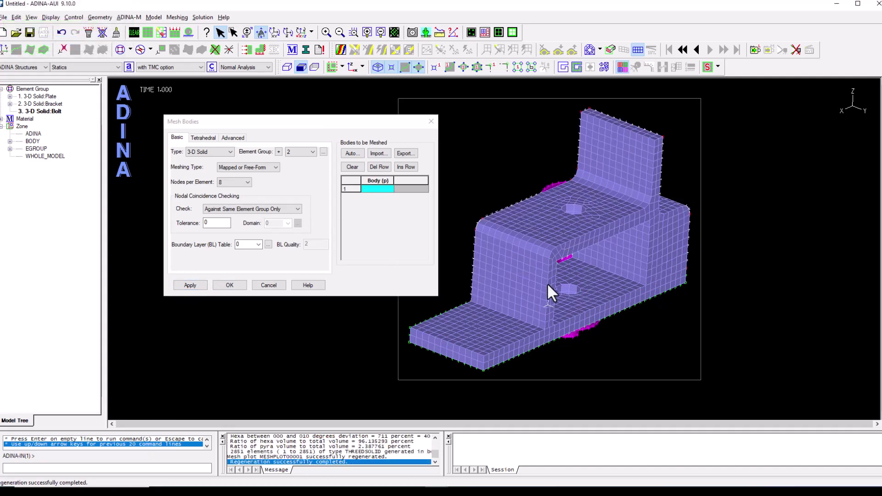
# - Mesh the bolt body as element group 3 from a side view, then close Mesh Bodies
pyautogui.moveTo(547, 284); pyautogui.dragTo(489, 222)
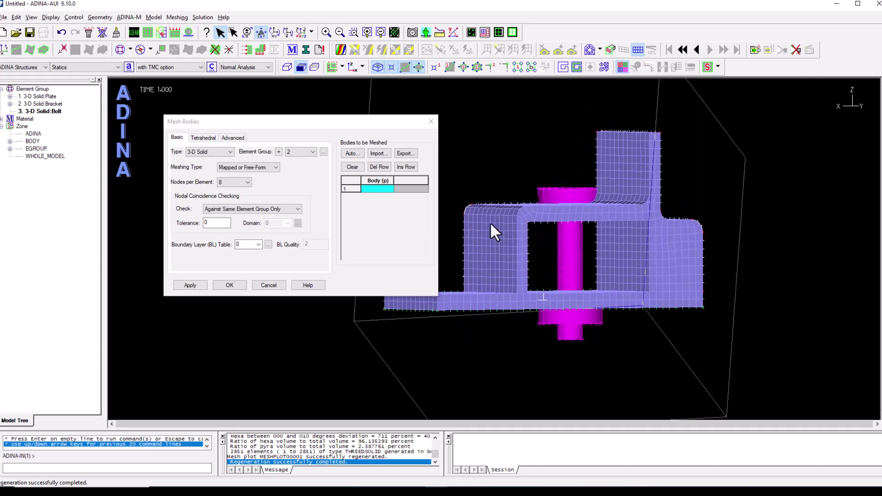
pyautogui.click(307, 153)
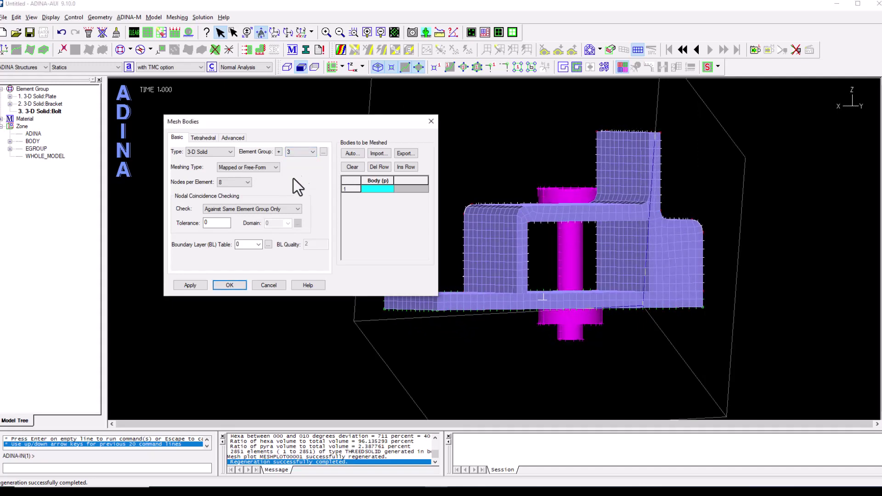
pyautogui.click(376, 186)
pyautogui.click(566, 232)
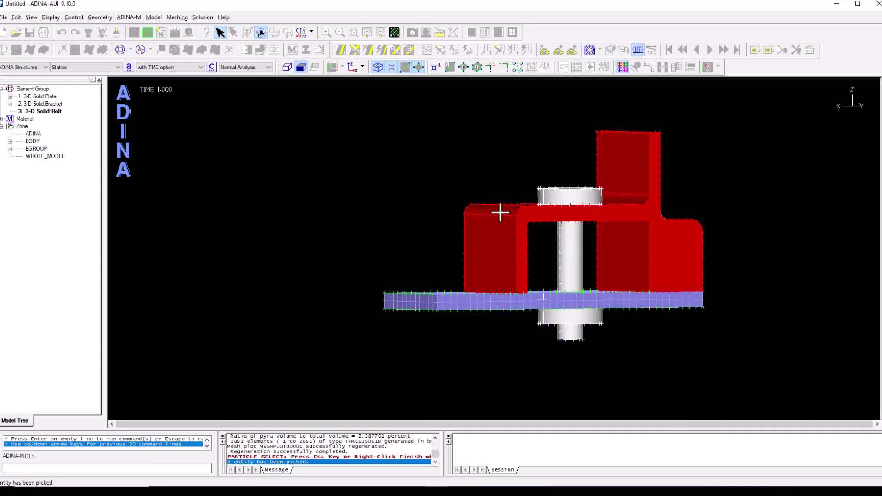
pyautogui.rightClick(340, 160)
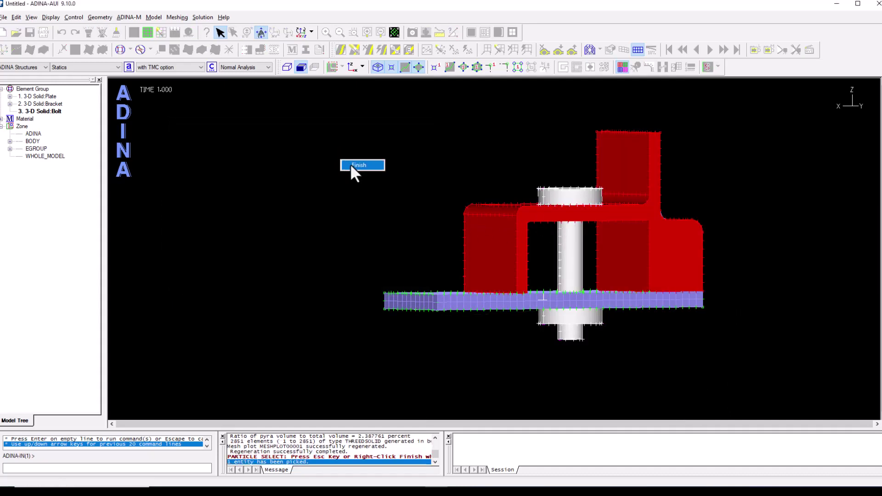
pyautogui.click(355, 166)
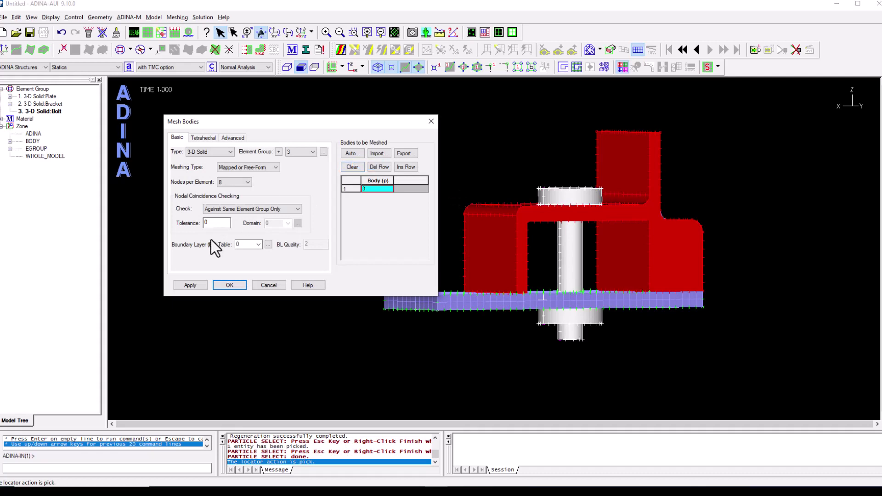
pyautogui.click(188, 286)
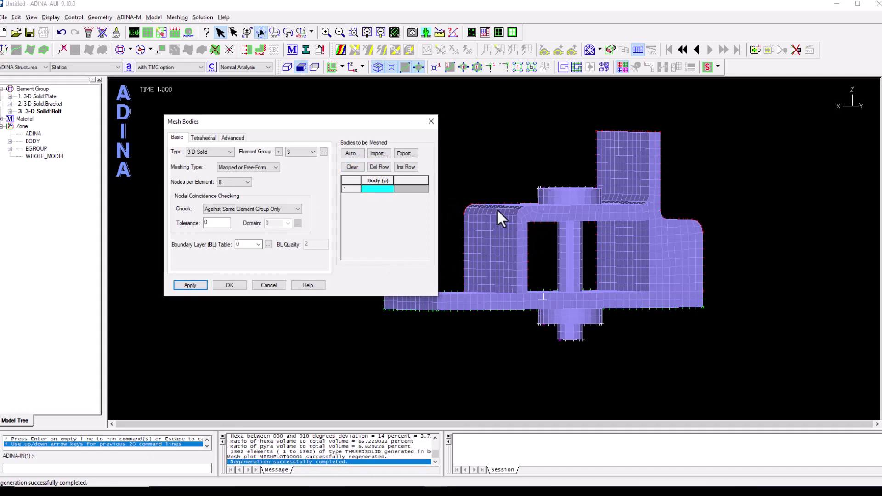
pyautogui.click(431, 121)
# - Orbit the meshed bracket, plate and bolt back to an oblique isometric view
pyautogui.moveTo(523, 199); pyautogui.dragTo(583, 278)
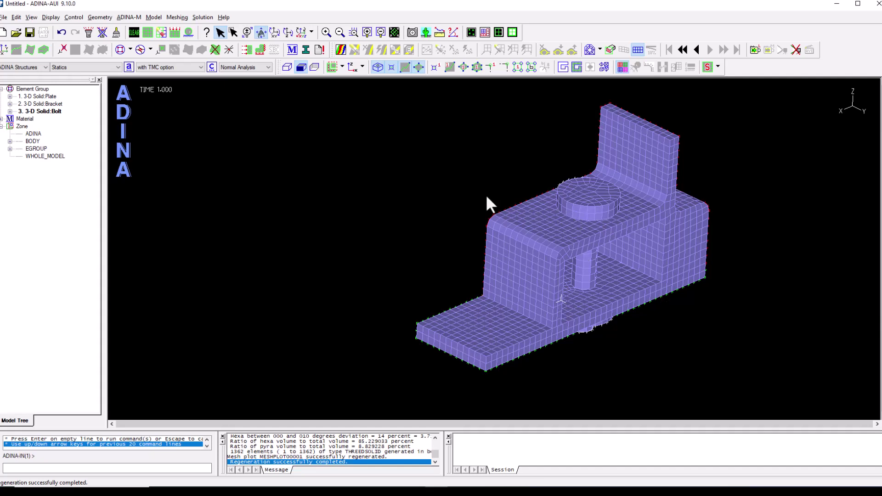
# - Add 3-D contact group 1 described 'Friction' with Coulomb friction coefficient 0.15
pyautogui.click(138, 50)
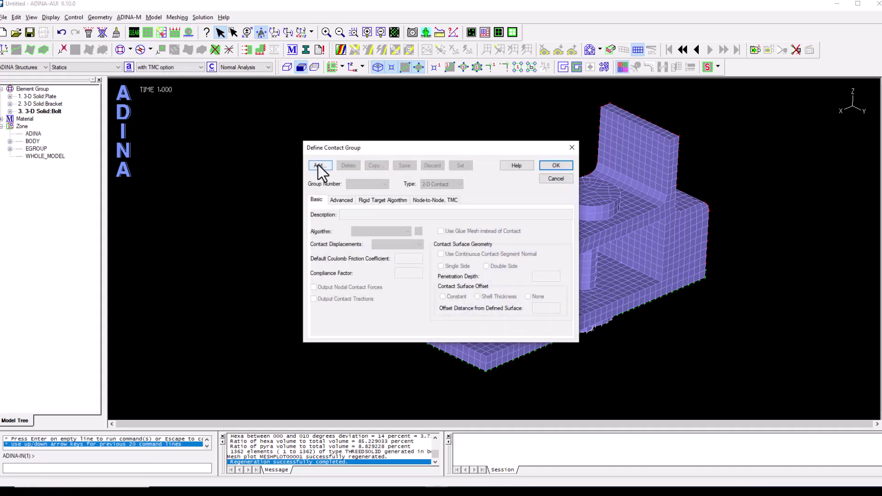
pyautogui.click(318, 166)
pyautogui.click(447, 184)
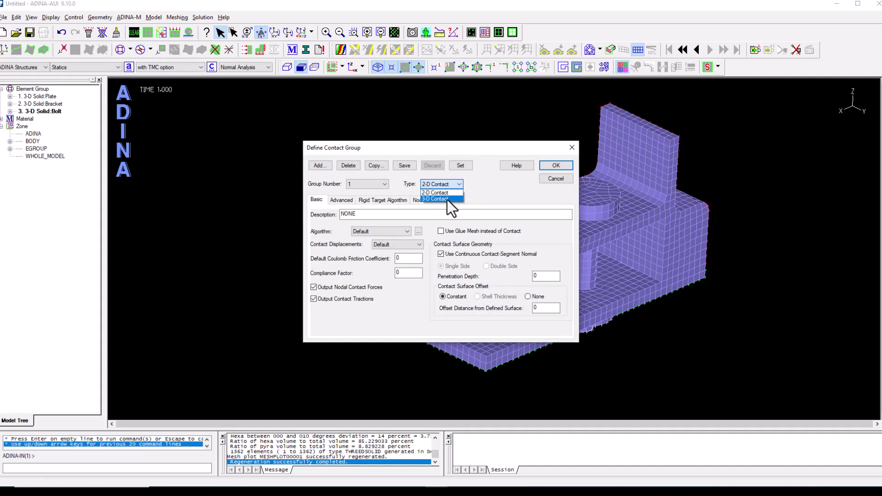
pyautogui.click(438, 199)
pyautogui.doubleClick(378, 215)
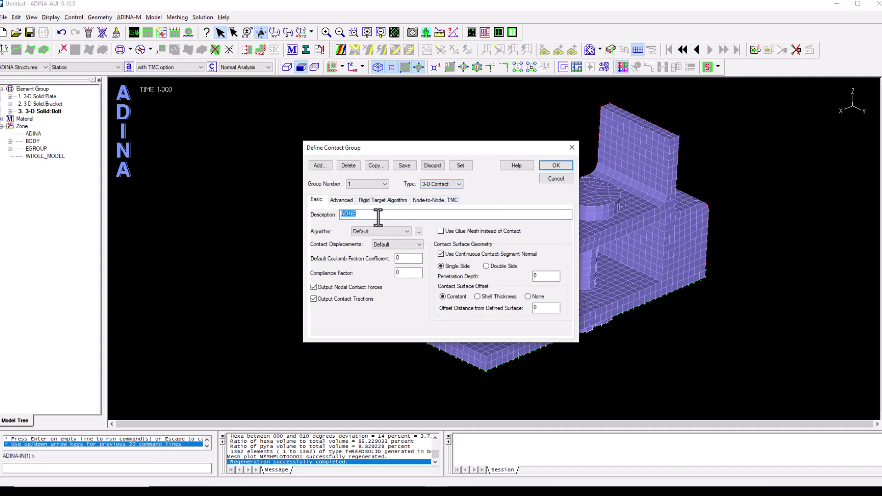
pyautogui.write('Friction')
pyautogui.click(401, 258)
pyautogui.write('.15')
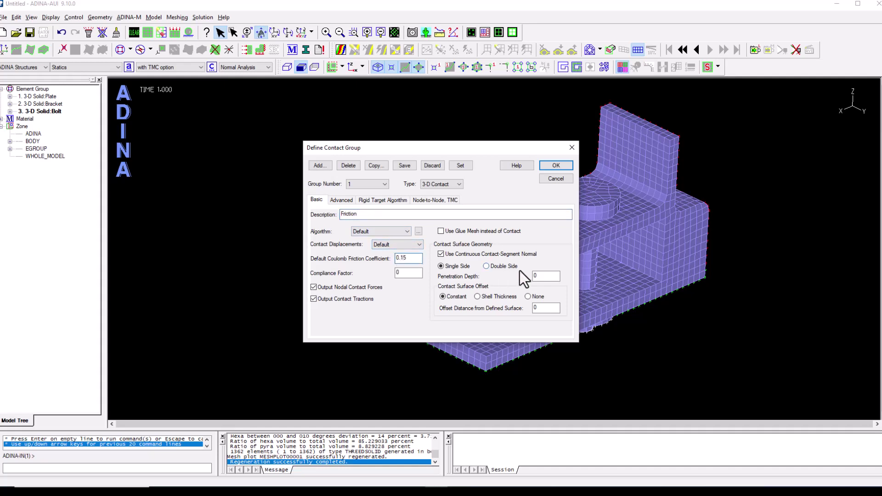
pyautogui.click(557, 166)
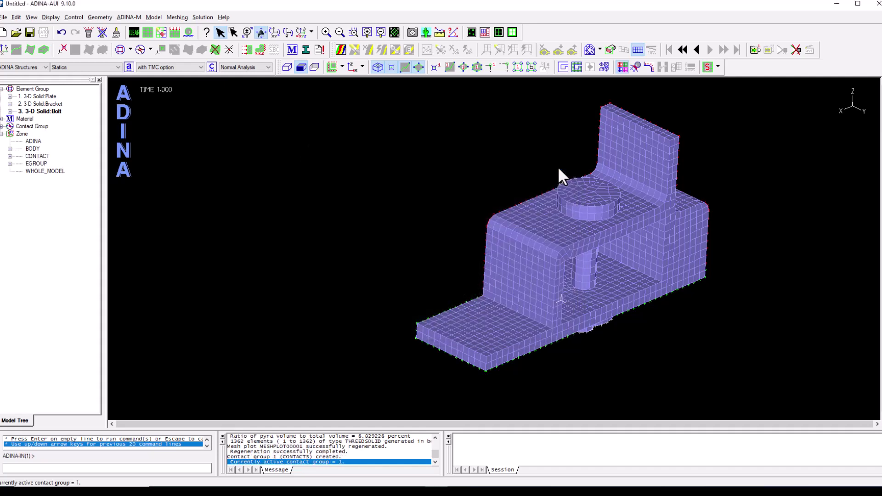
# - Bring up the contact surface definitions and redisplay the model coloured by element group
pyautogui.click(2, 126)
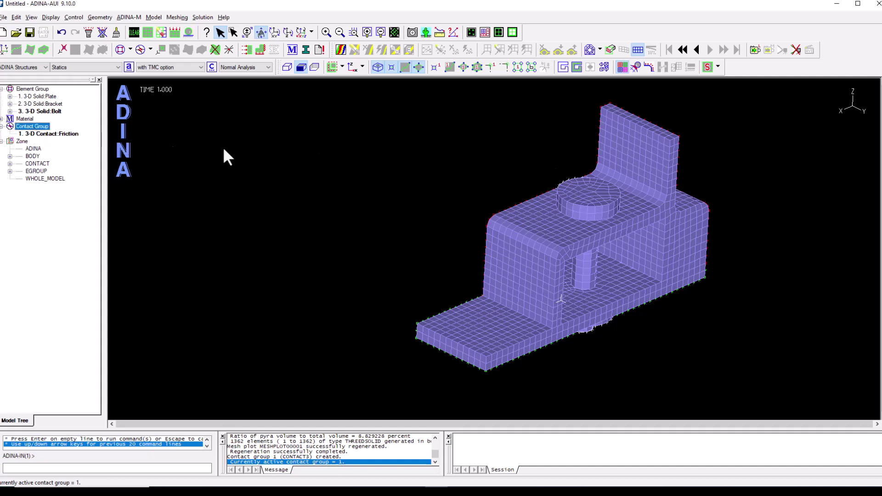
pyautogui.click(152, 49)
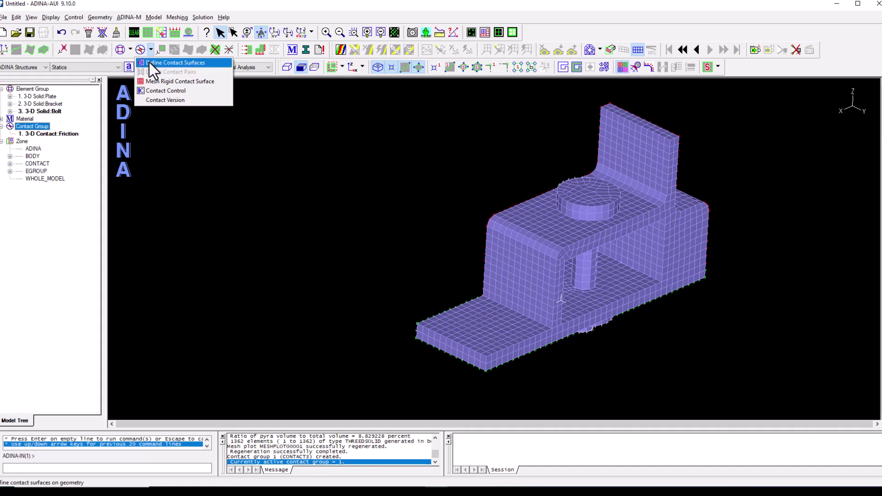
pyautogui.click(150, 62)
pyautogui.moveTo(370, 154); pyautogui.dragTo(216, 123)
pyautogui.click(635, 50)
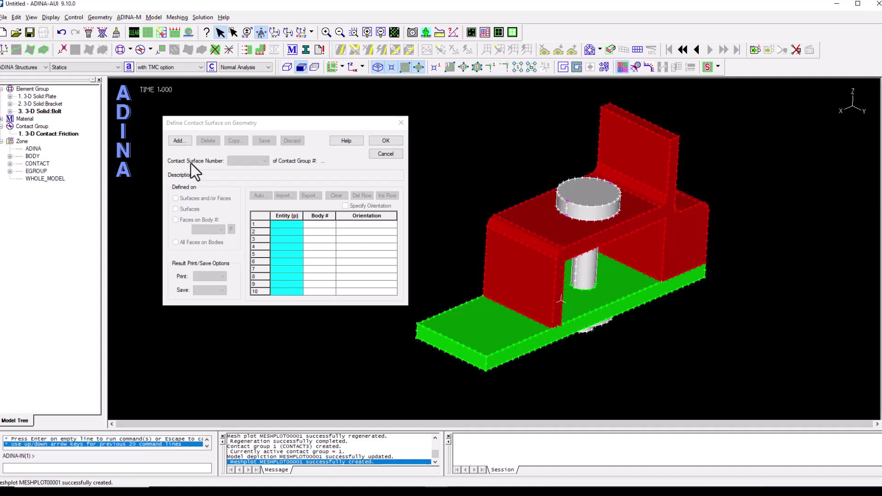
# - Save contact surface 1 'Bracket Top' on the bracket's top face (face 9, body 2)
pyautogui.click(177, 141)
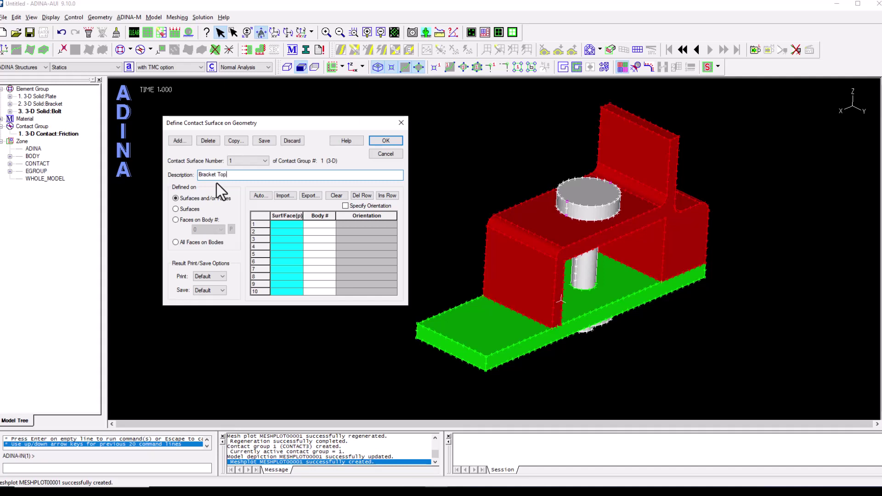
pyautogui.click(288, 224)
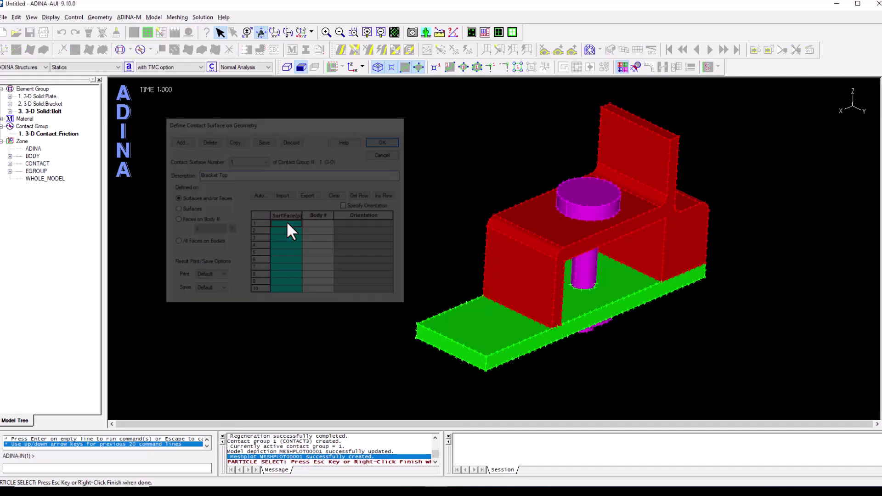
pyautogui.click(524, 213)
pyautogui.rightClick(410, 175)
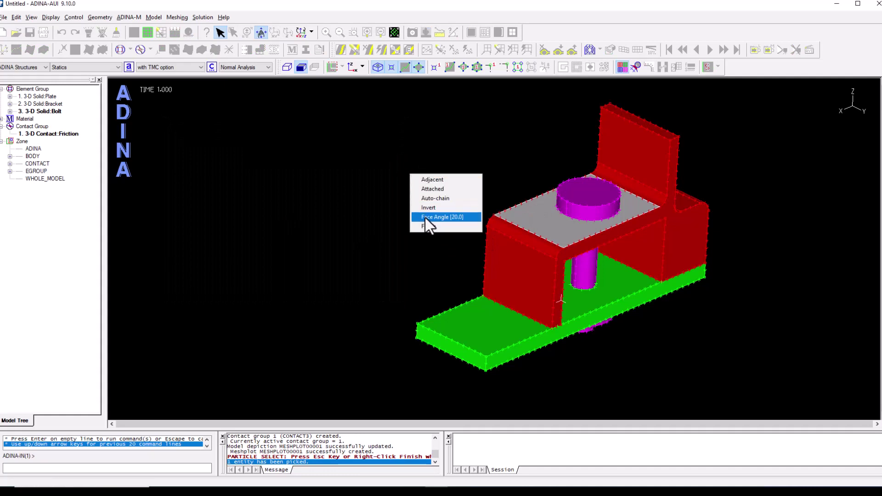
pyautogui.click(426, 218)
pyautogui.click(265, 141)
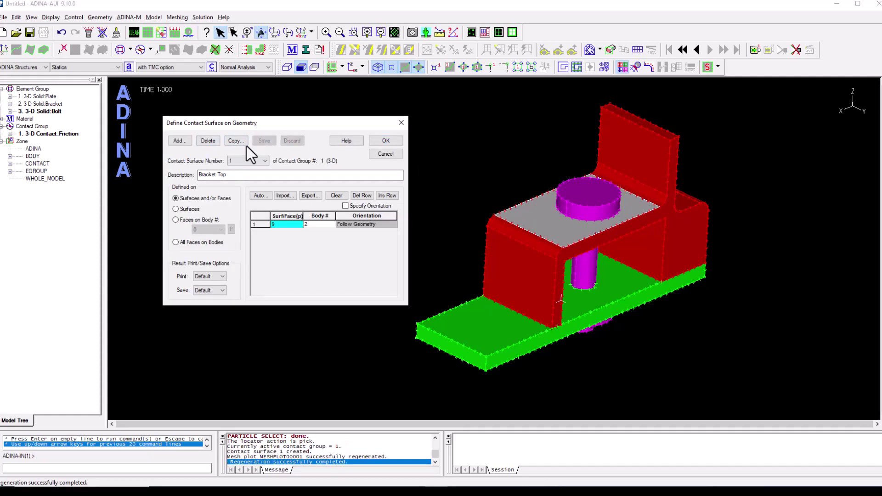
# - Add contact surface 2 named 'bracket Bottom' and display only bracket body GB2
pyautogui.click(179, 141)
pyautogui.doubleClick(202, 175)
pyautogui.write('b')
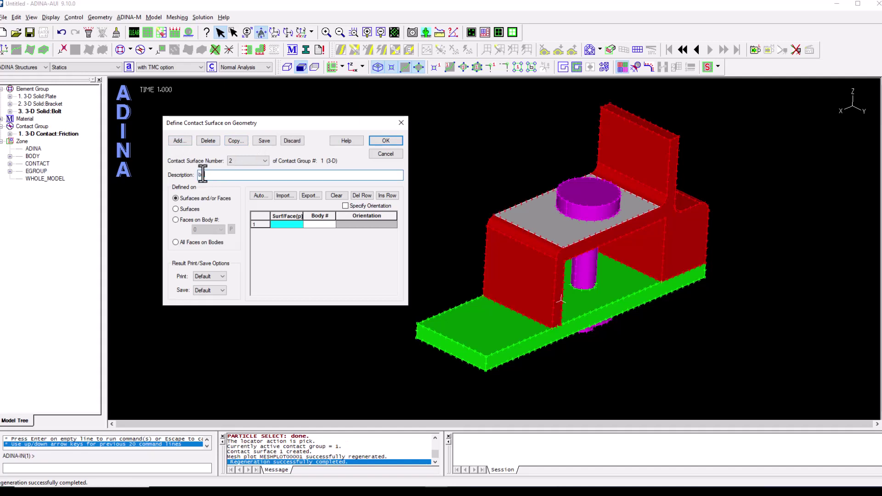
pyautogui.write('racket Bottom')
pyautogui.click(10, 156)
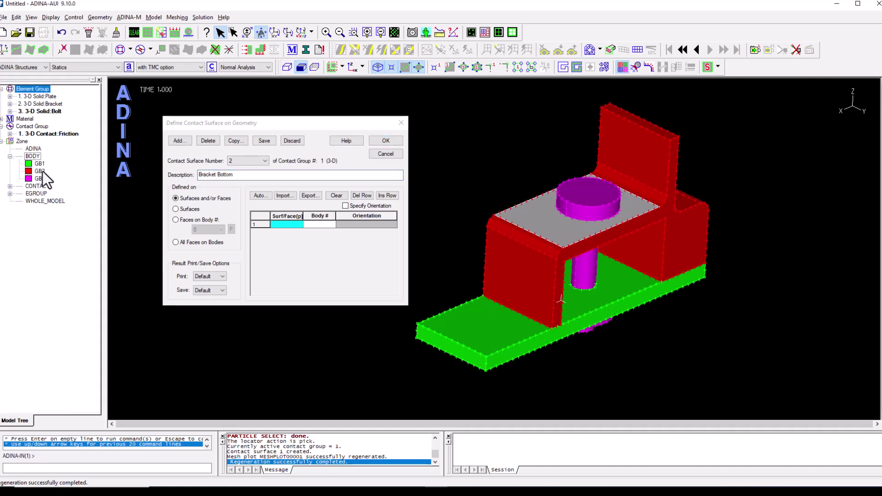
pyautogui.click(40, 172)
pyautogui.rightClick(40, 174)
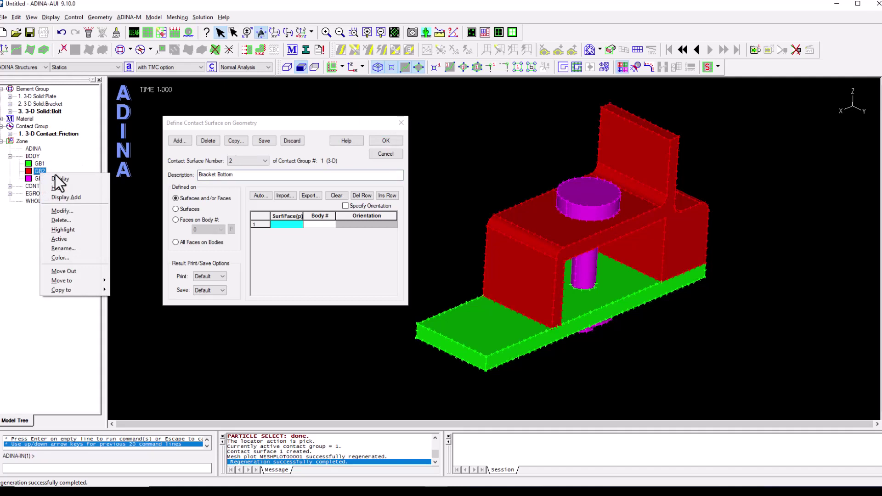
pyautogui.click(59, 180)
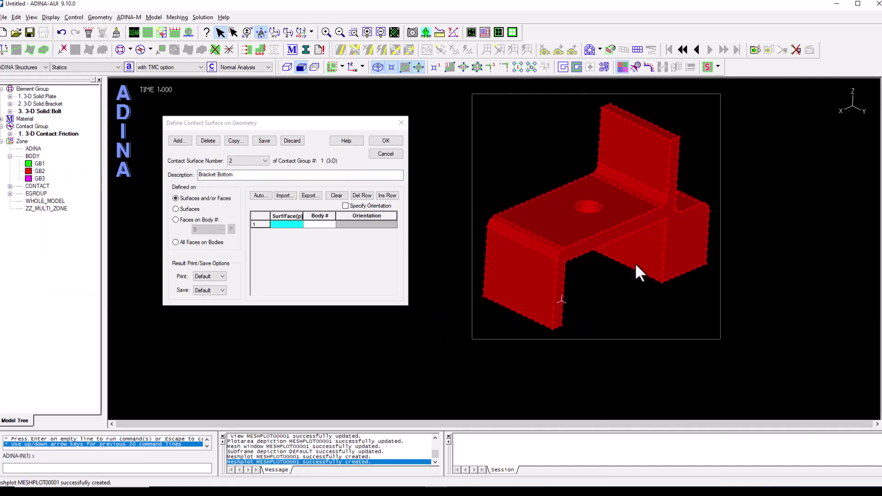
# - Assign the bracket's two leg bottom faces (faces 6 and 1) to surface 2
pyautogui.moveTo(636, 263); pyautogui.dragTo(759, 155)
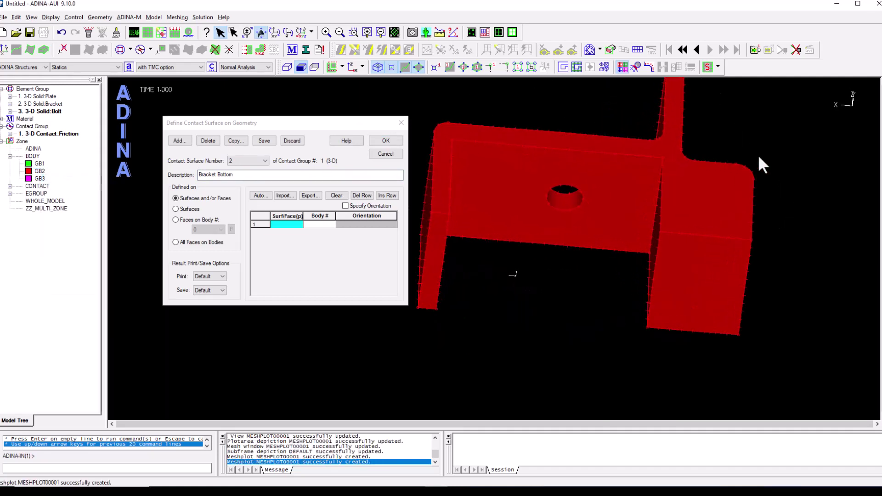
pyautogui.click(276, 225)
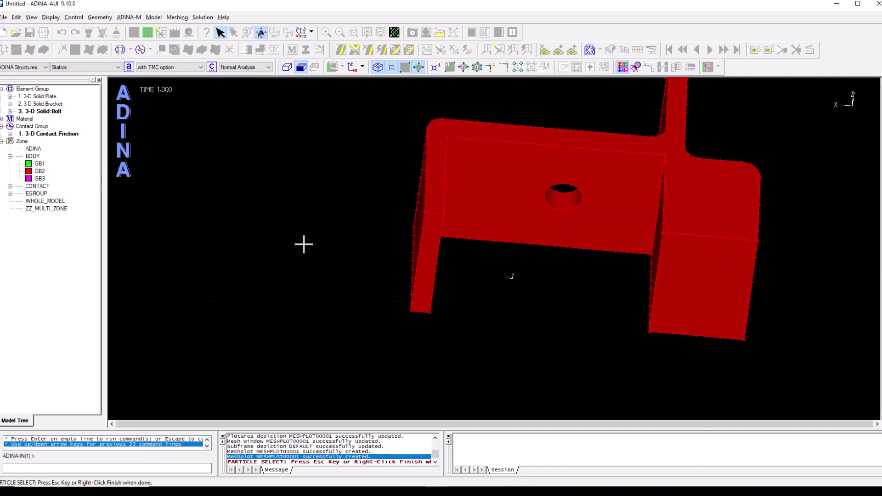
pyautogui.click(424, 256)
pyautogui.click(670, 285)
pyautogui.rightClick(344, 171)
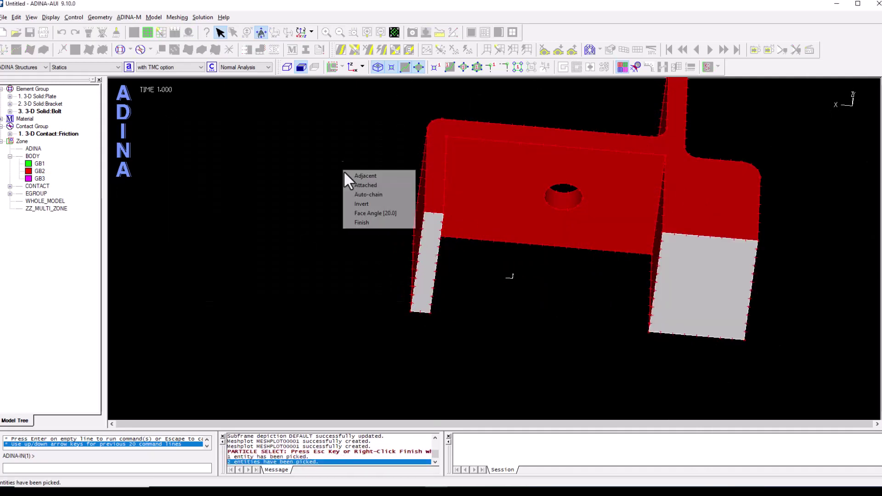
pyautogui.click(357, 221)
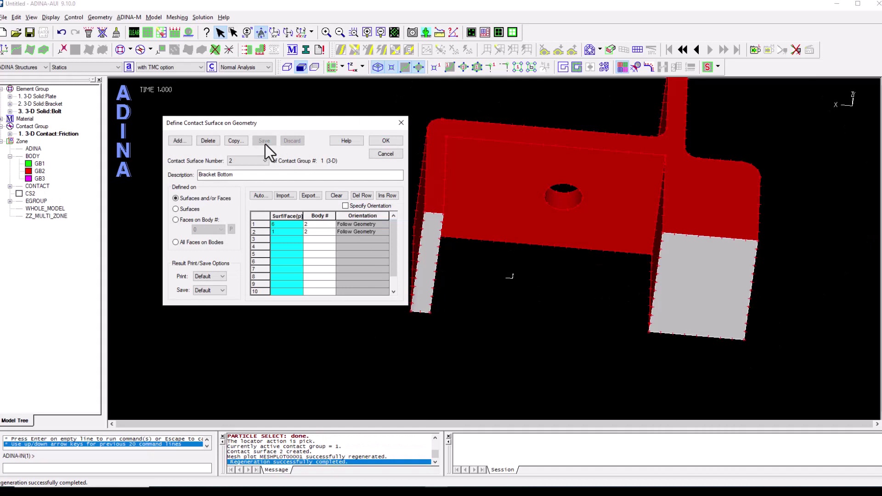
# - Display only plate body GB1 in an isometric view
pyautogui.rightClick(35, 164)
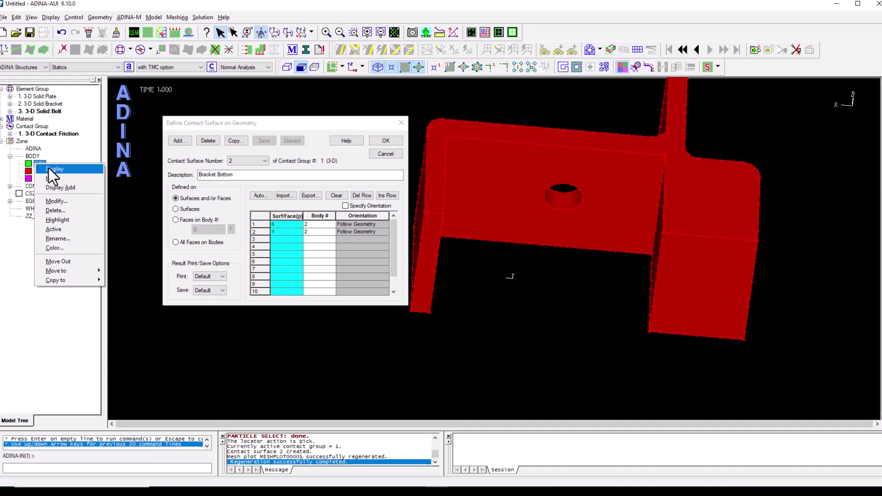
pyautogui.click(49, 168)
pyautogui.moveTo(552, 242); pyautogui.dragTo(321, 186)
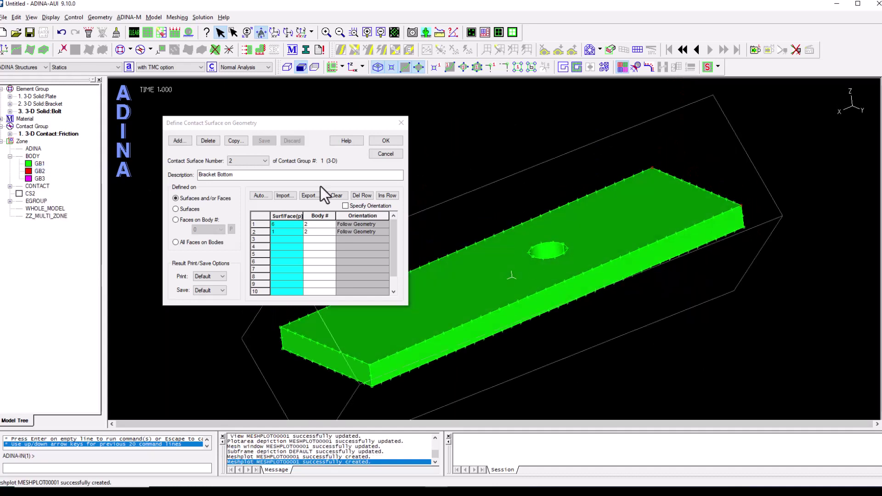
# - Save contact surface 3 'Plate Top' on the plate's top face
pyautogui.click(188, 141)
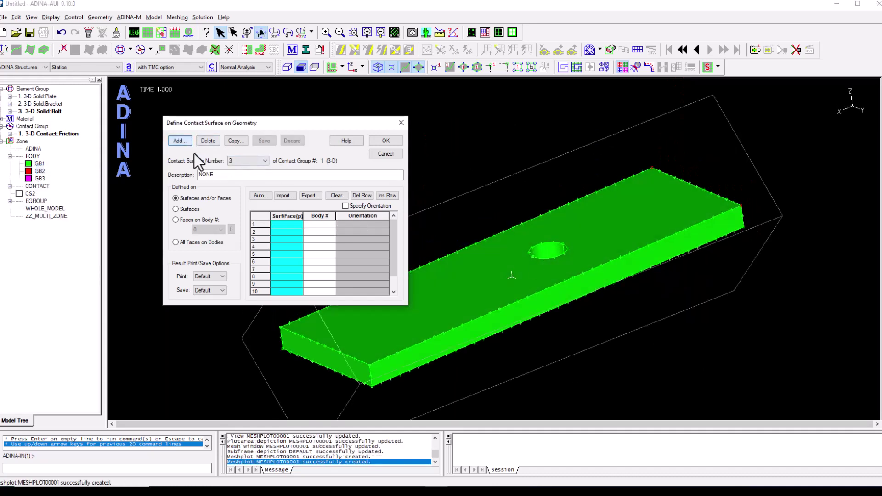
pyautogui.doubleClick(214, 174)
pyautogui.write('Plate')
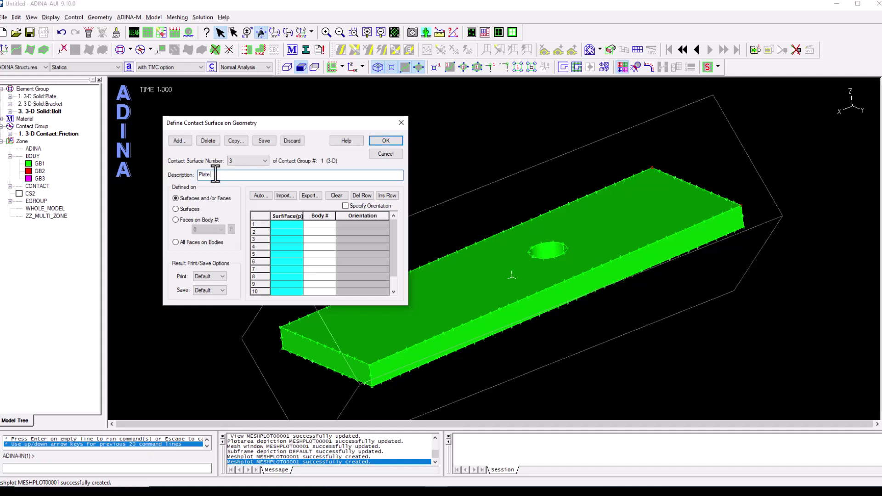
pyautogui.write(' Top')
pyautogui.click(278, 225)
pyautogui.click(423, 288)
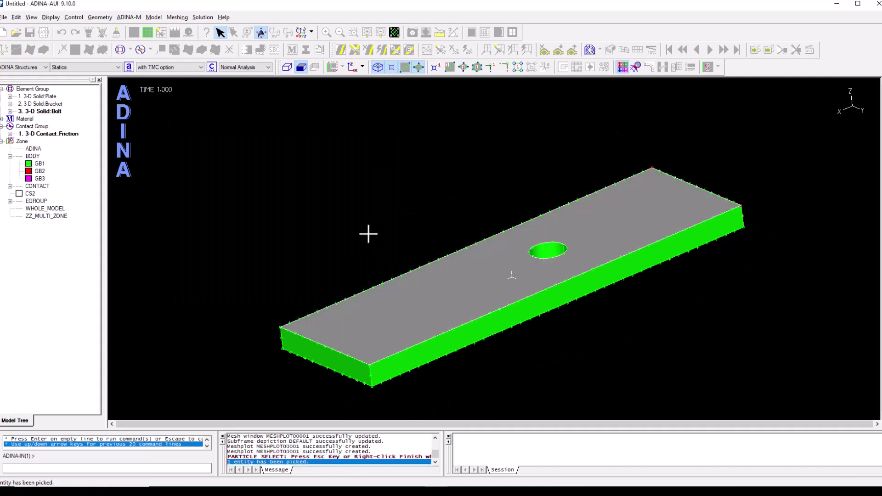
pyautogui.rightClick(353, 214)
pyautogui.click(368, 264)
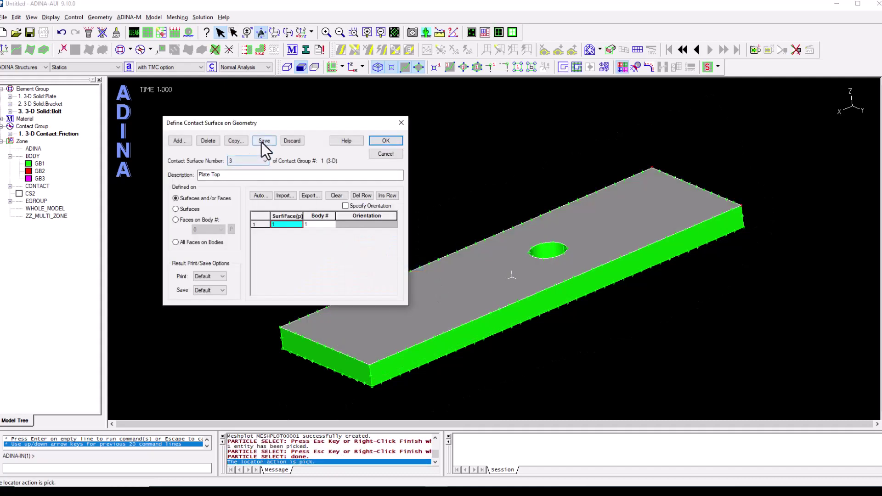
pyautogui.click(262, 141)
# - Save contact surface 4 'Plate Bottom' on the plate's underside face
pyautogui.click(180, 141)
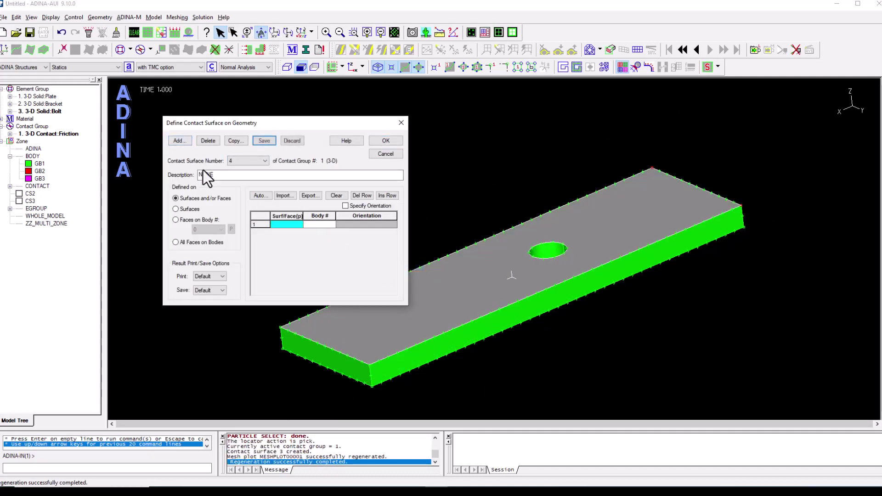
pyautogui.click(208, 175)
pyautogui.write('Plate ')
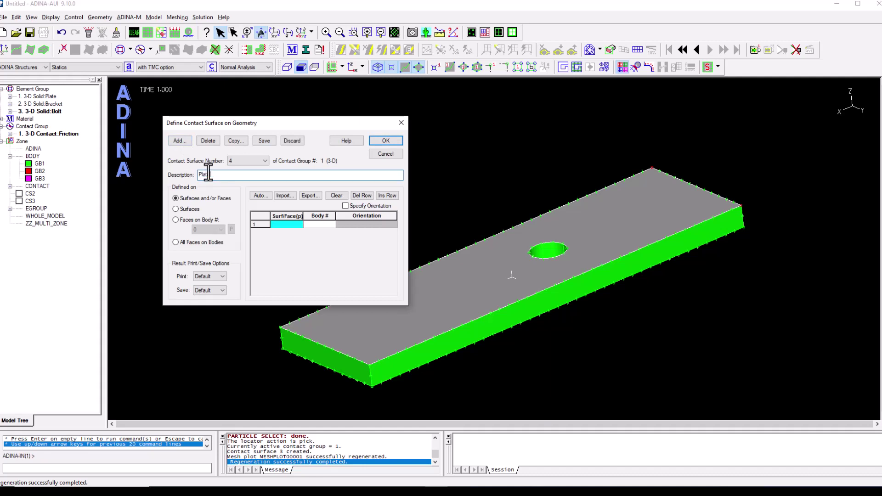
pyautogui.write('Bottom')
pyautogui.click(536, 296)
pyautogui.moveTo(579, 293); pyautogui.dragTo(512, 114)
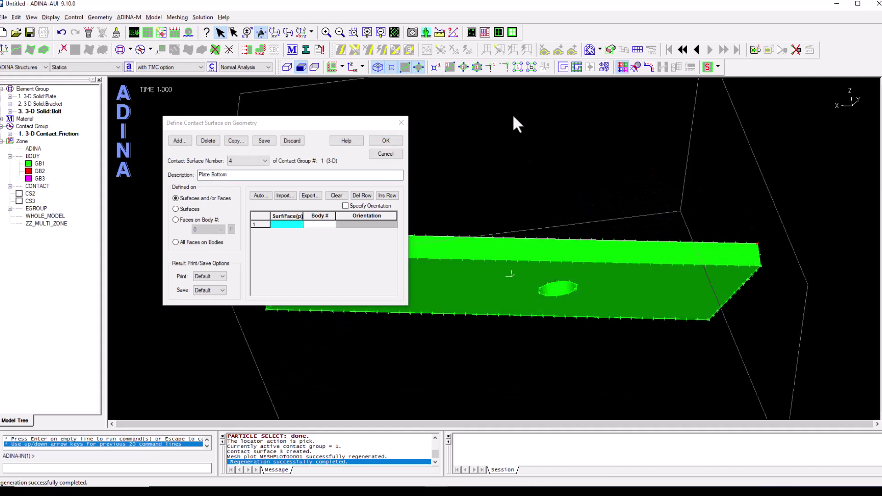
pyautogui.click(289, 224)
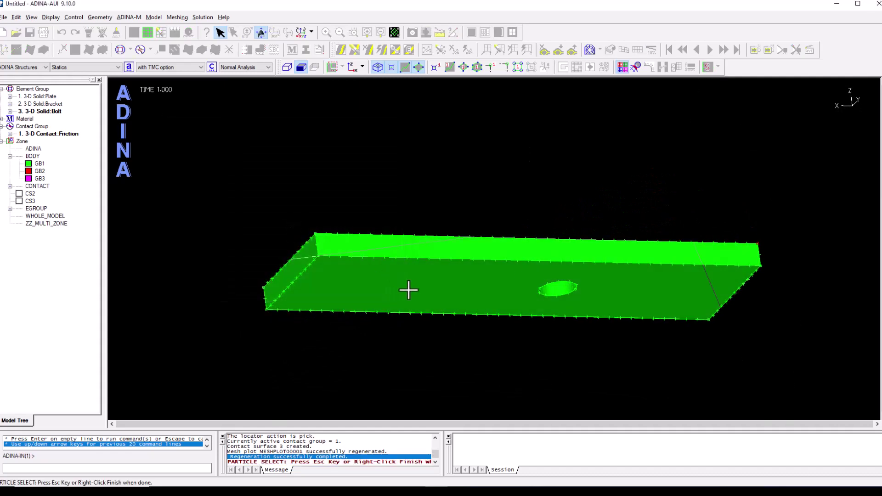
pyautogui.click(445, 284)
pyautogui.rightClick(229, 175)
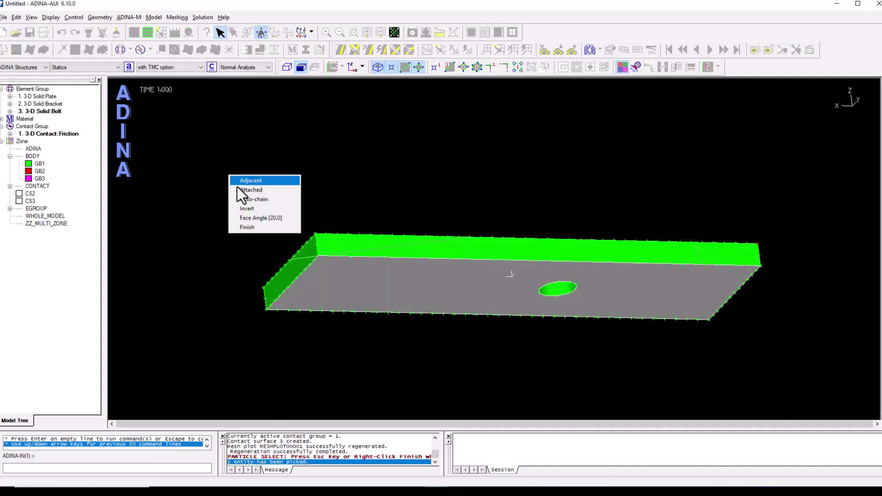
pyautogui.click(242, 225)
pyautogui.click(262, 143)
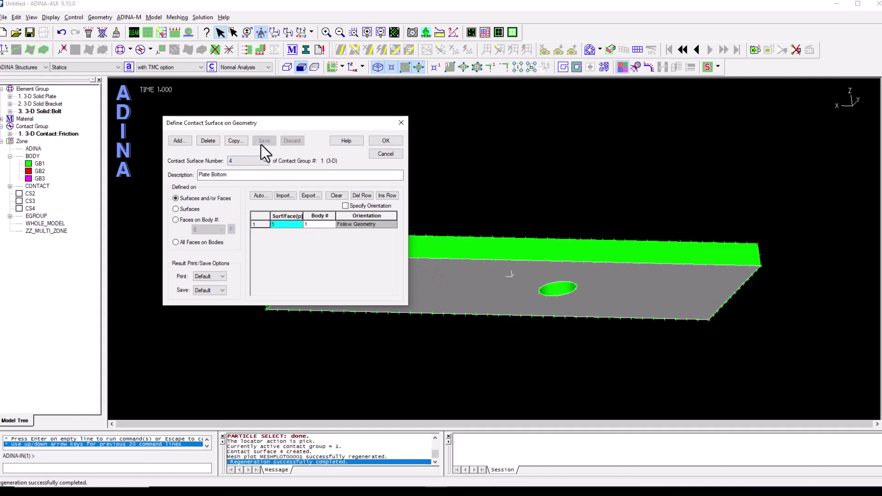
# - Show only bolt body GB3 and save contact surface 5 'Bolt Top' on its top face
pyautogui.rightClick(36, 178)
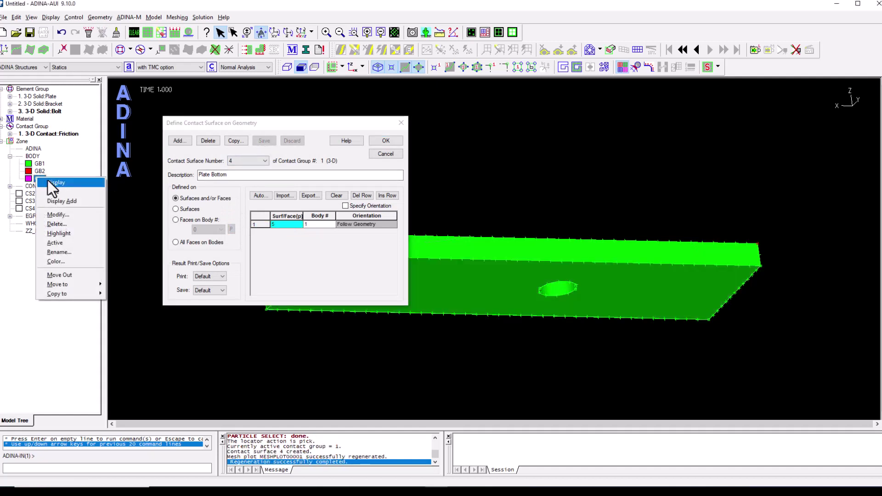
pyautogui.click(55, 183)
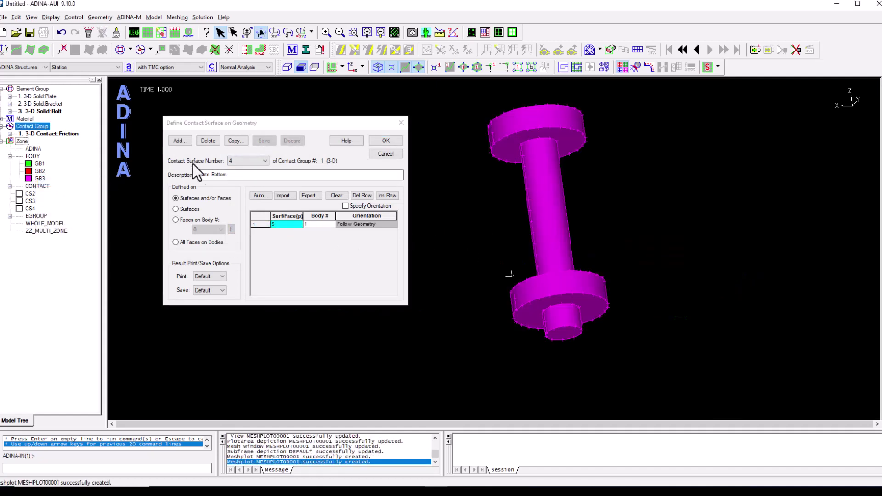
pyautogui.click(177, 141)
pyautogui.doubleClick(207, 174)
pyautogui.write('Bo')
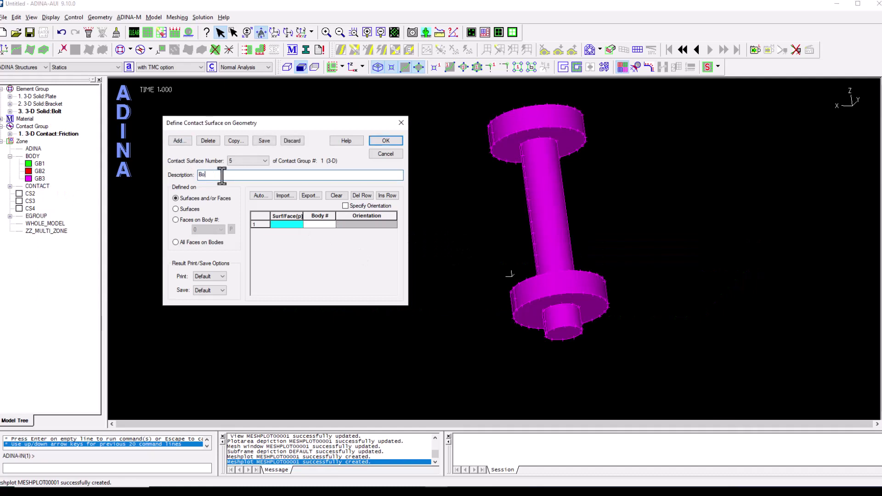
pyautogui.write('lt Top')
pyautogui.click(282, 225)
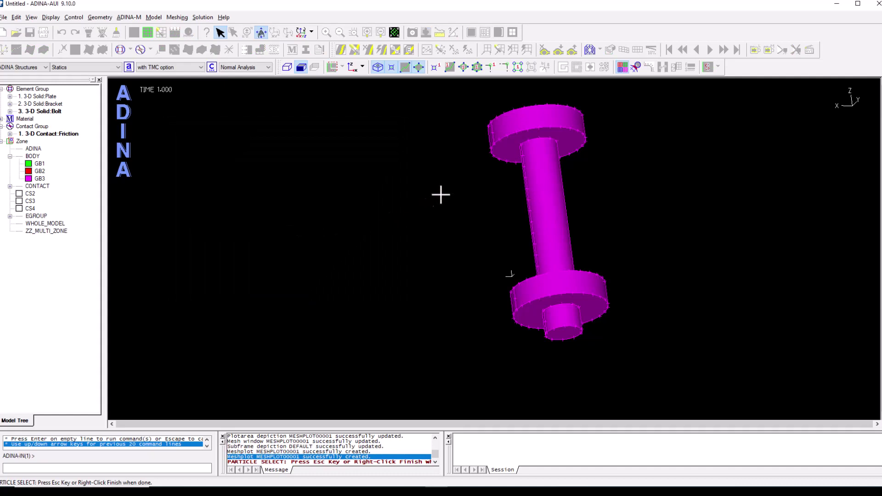
pyautogui.click(502, 152)
pyautogui.rightClick(331, 134)
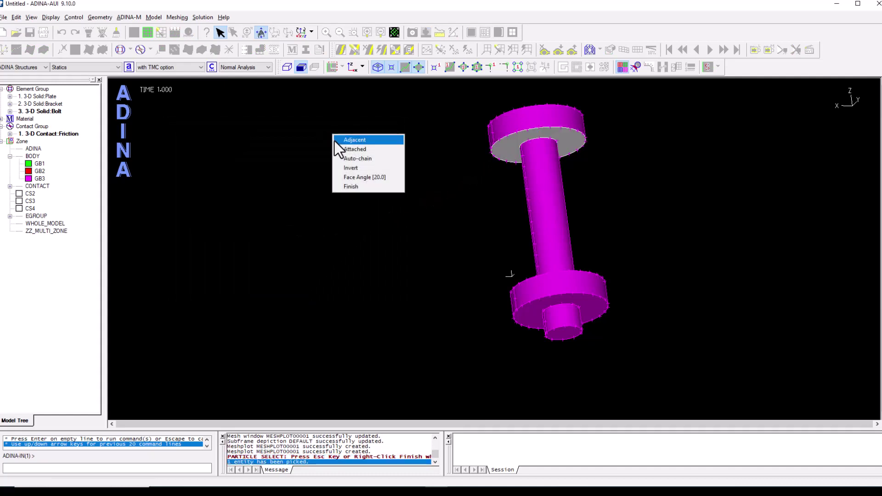
pyautogui.click(345, 186)
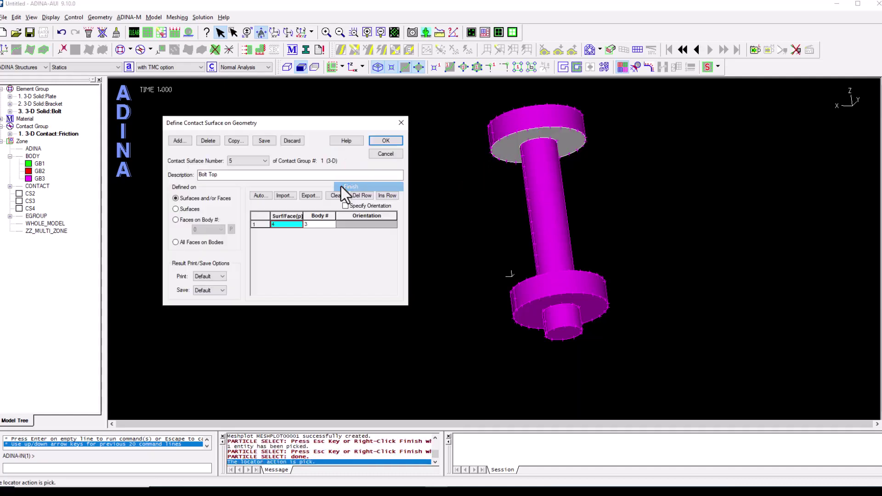
pyautogui.click(260, 142)
# - Save contact surface 6 'Bolt Bottom' on the bolt's lower flange face 8, then close
pyautogui.click(180, 140)
pyautogui.doubleClick(205, 175)
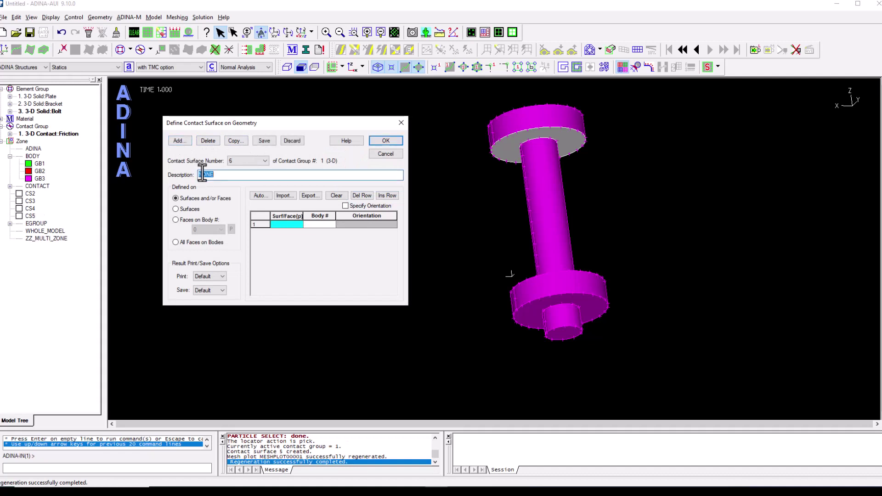
pyautogui.write('Bolt Bottom')
pyautogui.moveTo(545, 201); pyautogui.dragTo(529, 295)
pyautogui.click(290, 223)
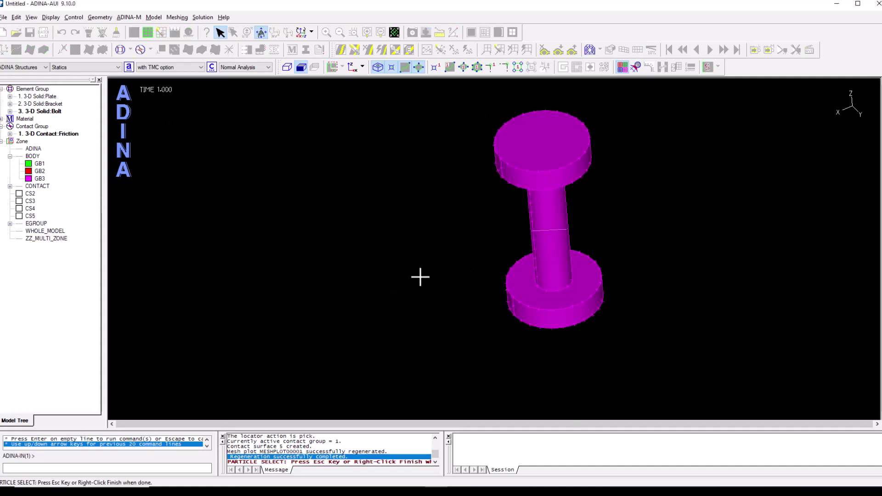
pyautogui.click(516, 277)
pyautogui.rightClick(313, 199)
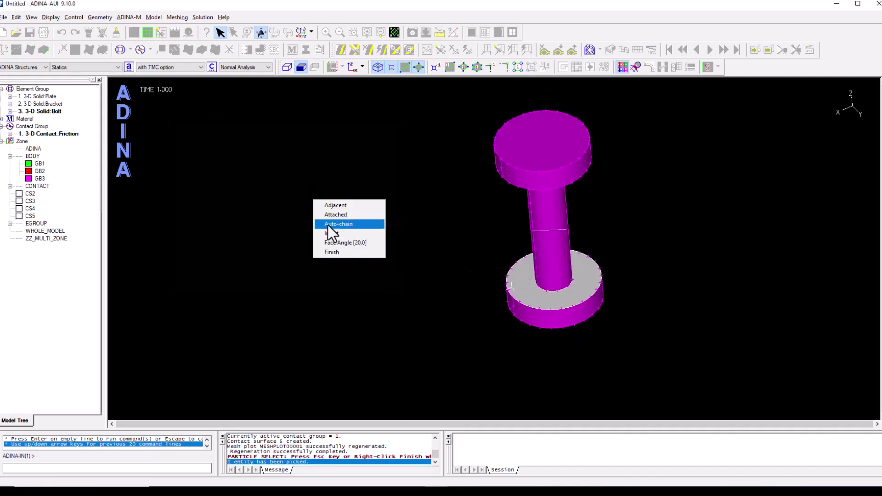
pyautogui.click(329, 250)
pyautogui.click(265, 142)
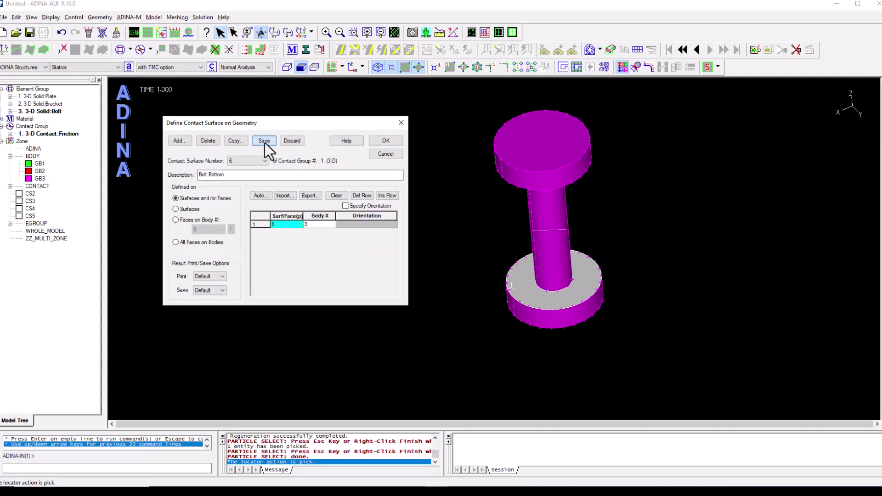
pyautogui.click(383, 144)
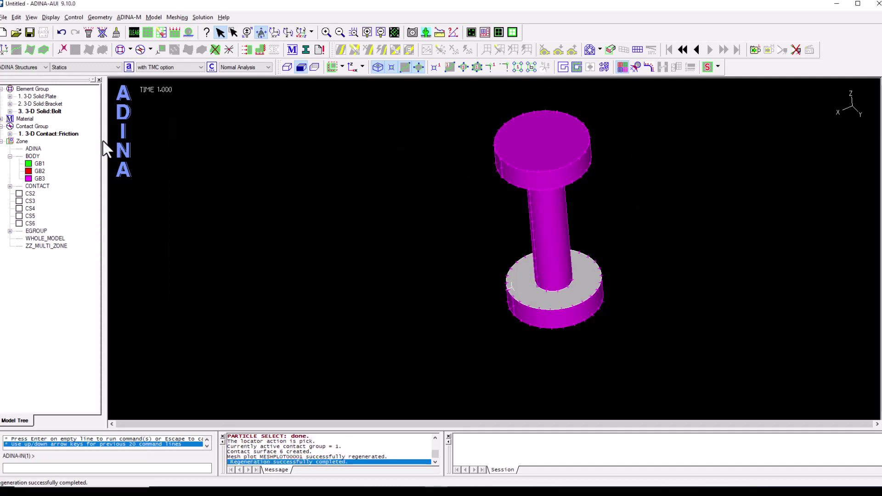
# - Redraw the full meshed assembly and list the six surfaces under 3-D Contact:Friction
pyautogui.click(133, 33)
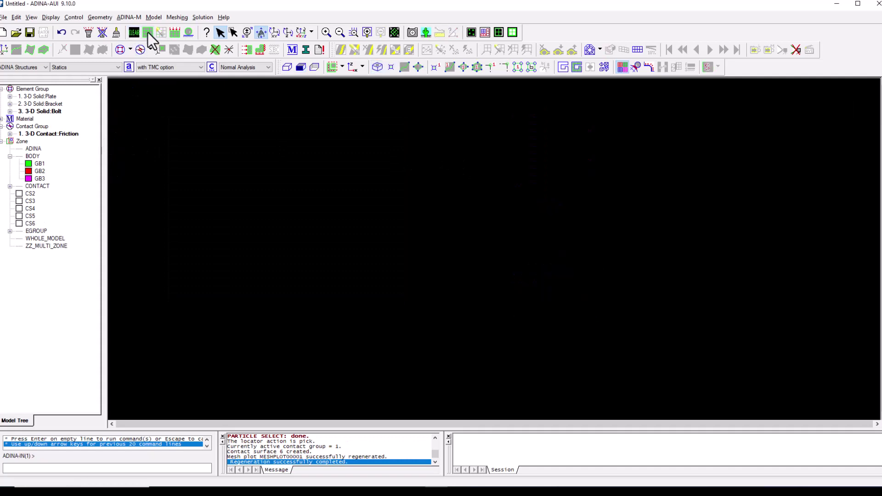
pyautogui.click(148, 31)
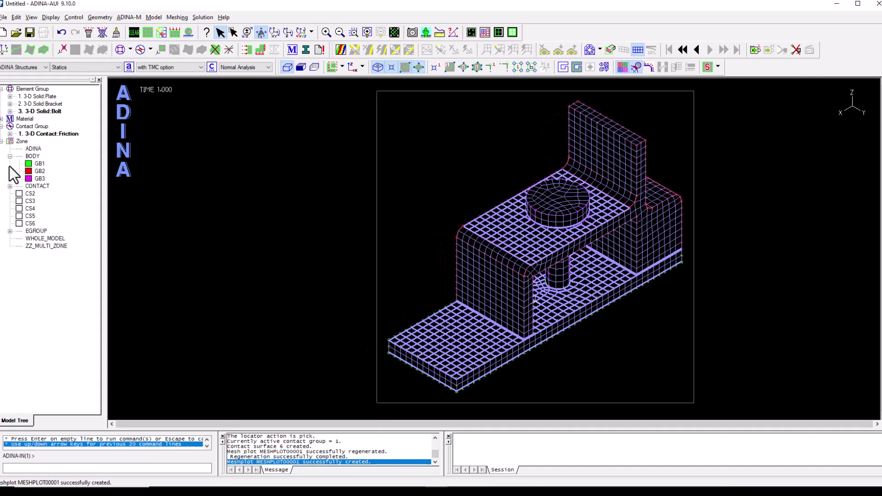
pyautogui.click(3, 141)
pyautogui.click(10, 133)
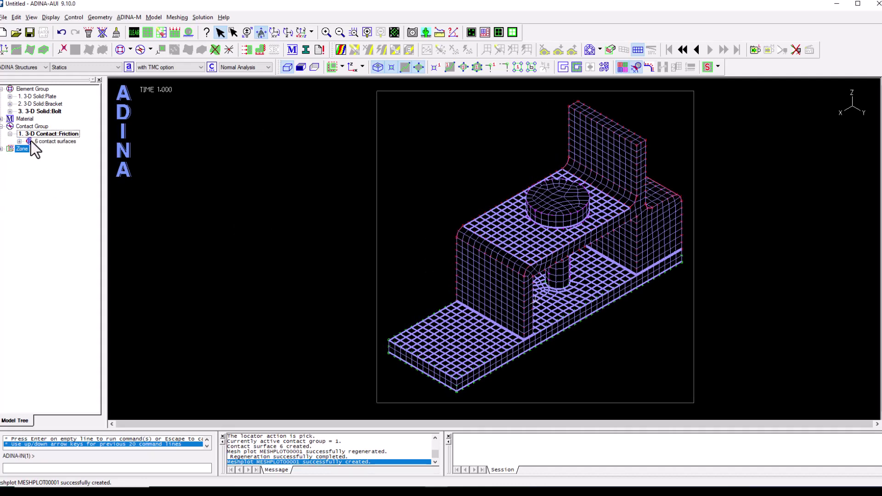
pyautogui.doubleClick(32, 142)
pyautogui.moveTo(553, 244); pyautogui.dragTo(594, 253)
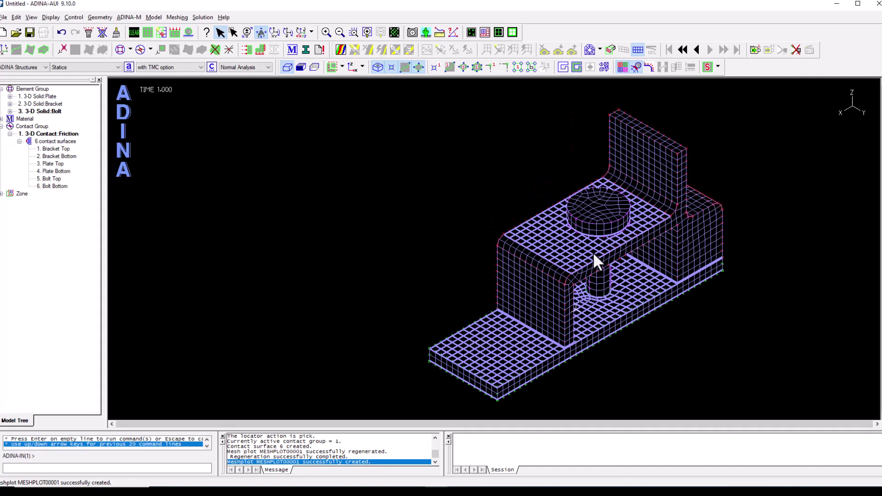
# - Save contact pair 1 with target surface 1 and contactor surface 5
pyautogui.click(151, 49)
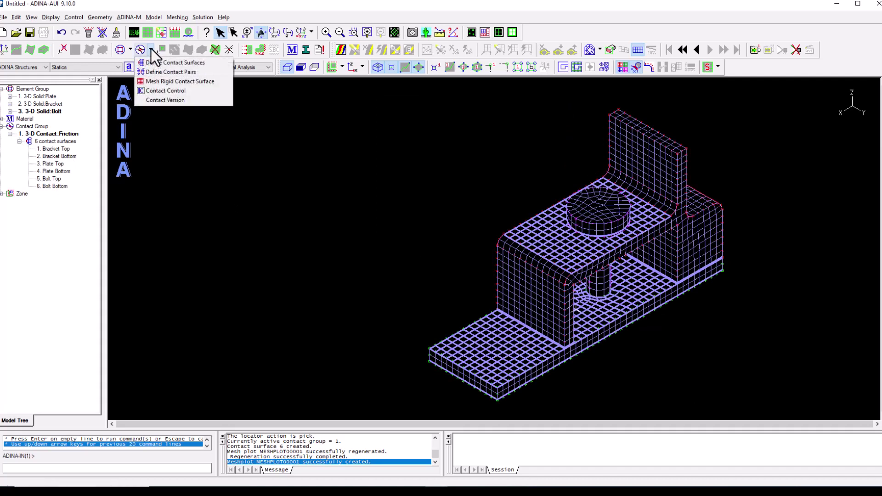
pyautogui.click(156, 71)
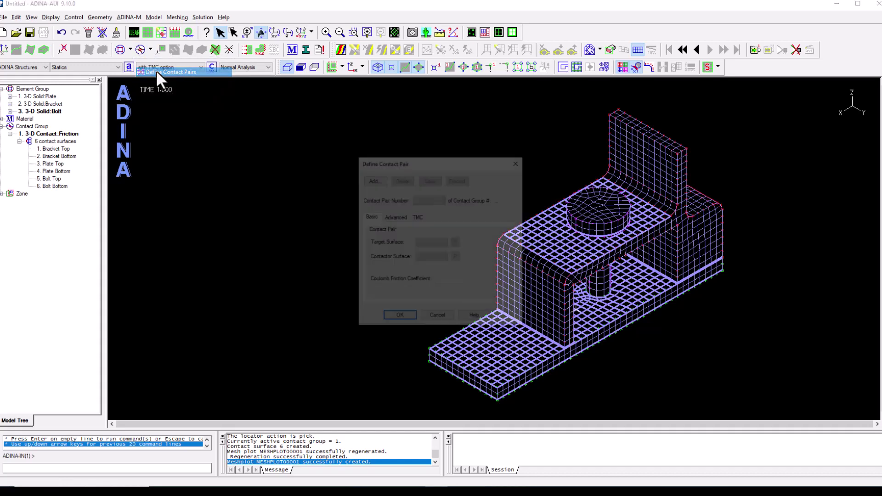
pyautogui.moveTo(368, 162); pyautogui.dragTo(224, 138)
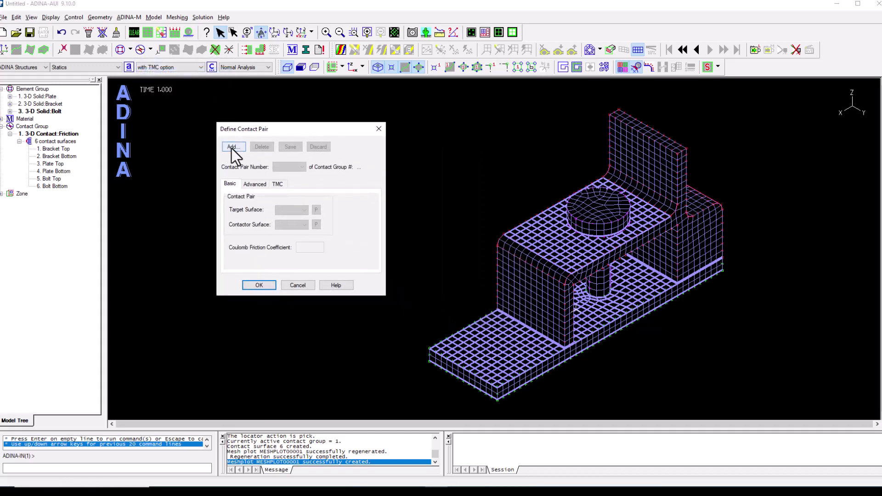
pyautogui.click(232, 151)
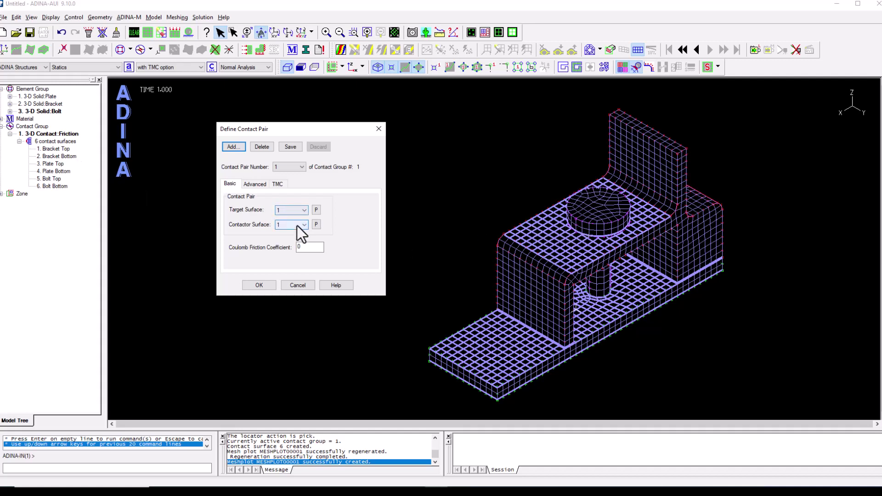
pyautogui.click(296, 227)
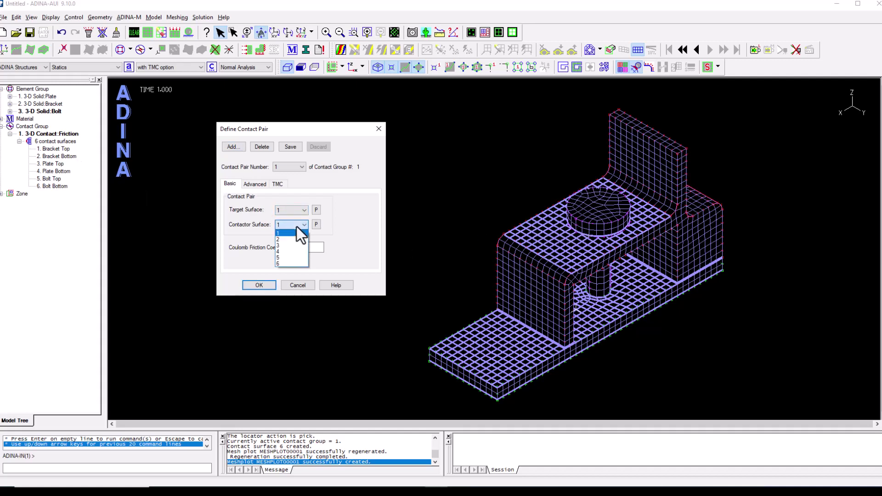
pyautogui.click(288, 257)
pyautogui.click(290, 148)
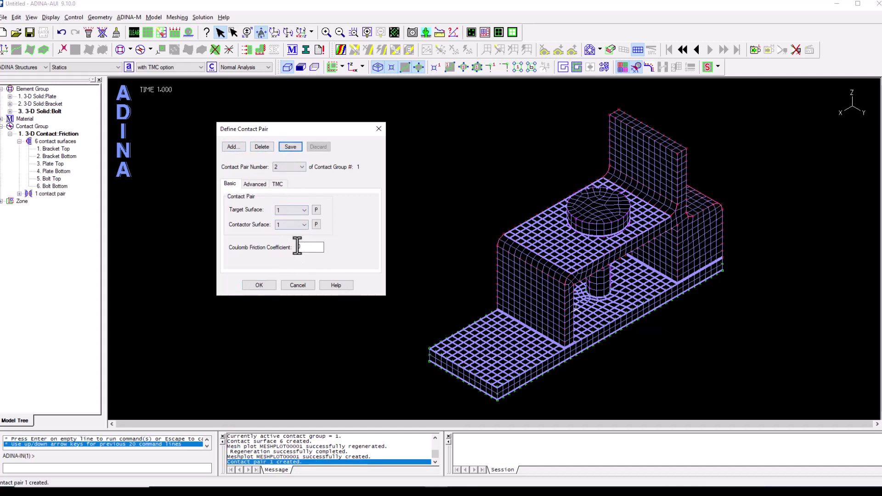
# - Save contact pair 2 with target surface 3 and contactor surface 2
pyautogui.click(289, 210)
pyautogui.click(288, 208)
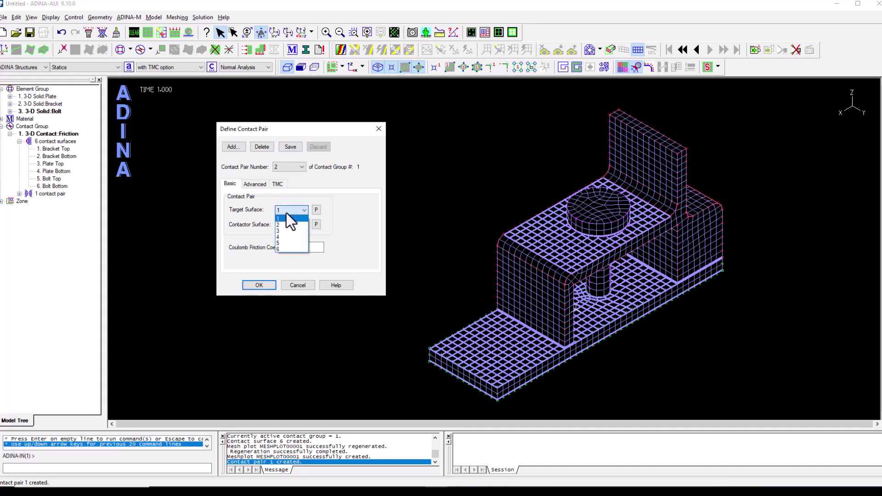
pyautogui.click(286, 230)
pyautogui.press('Tab')
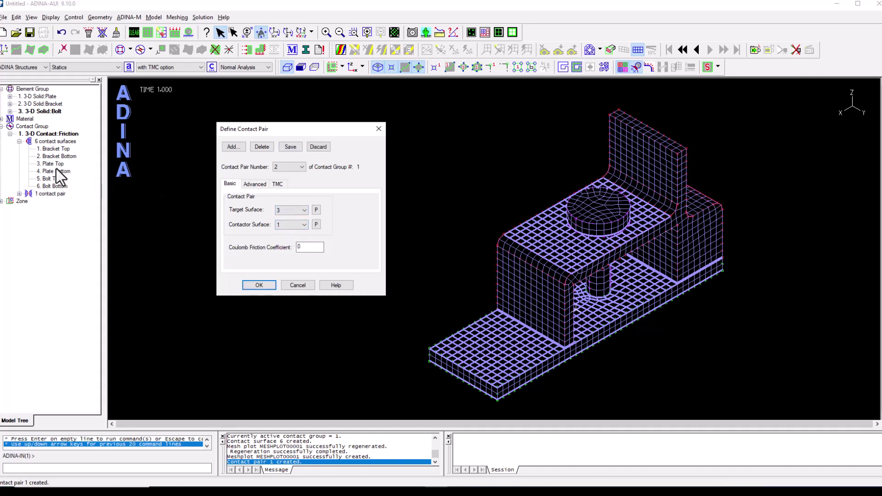
pyautogui.click(297, 226)
pyautogui.click(285, 239)
pyautogui.click(291, 148)
# - Save contact pair 3 with target surface 4 and contactor surface 6
pyautogui.click(234, 146)
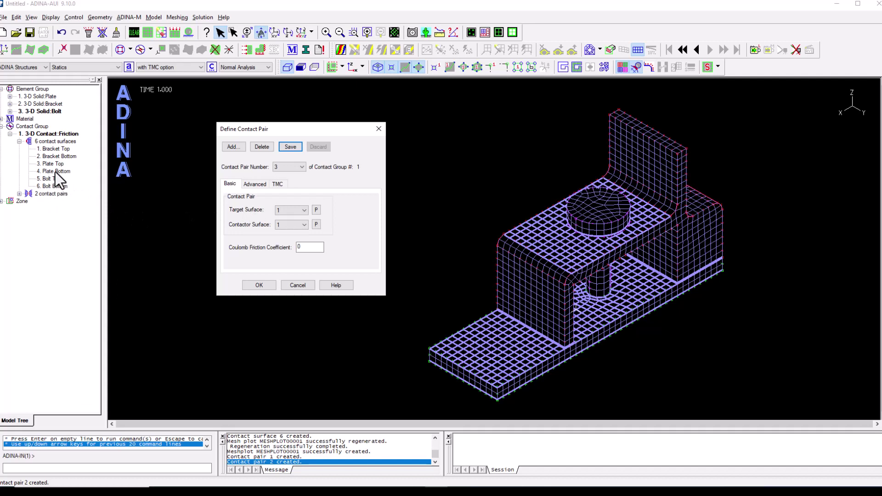
pyautogui.click(290, 211)
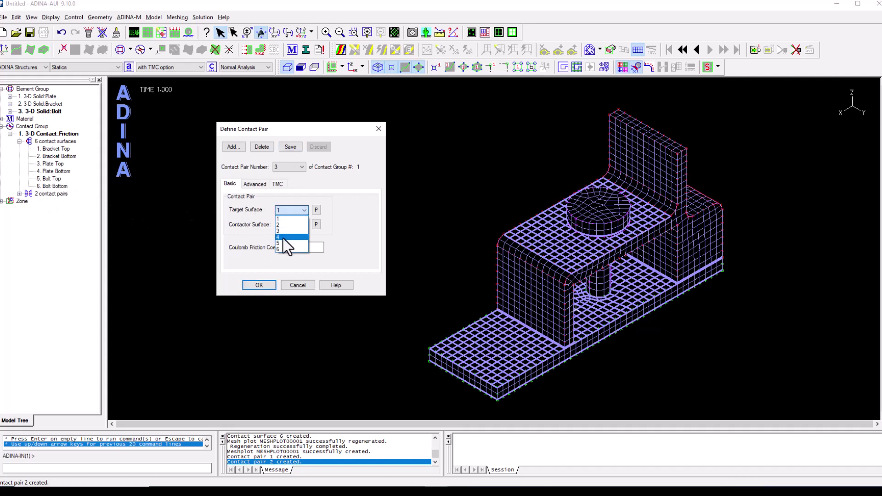
pyautogui.click(283, 237)
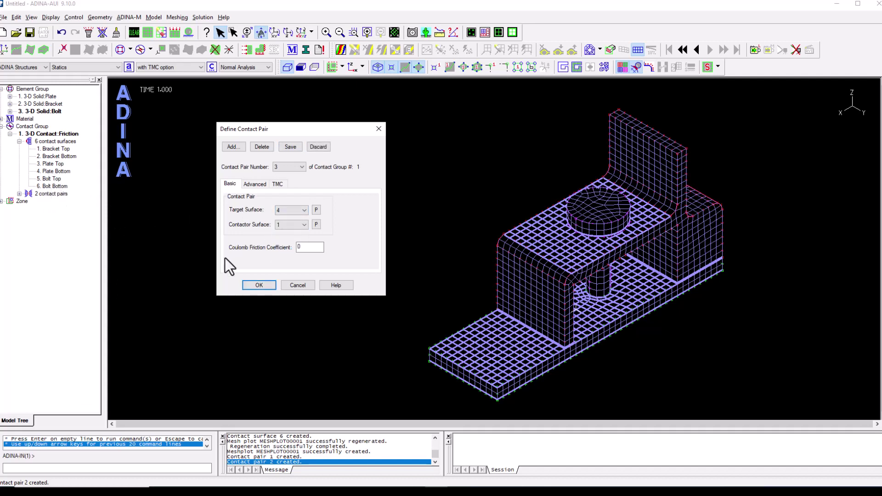
pyautogui.click(282, 225)
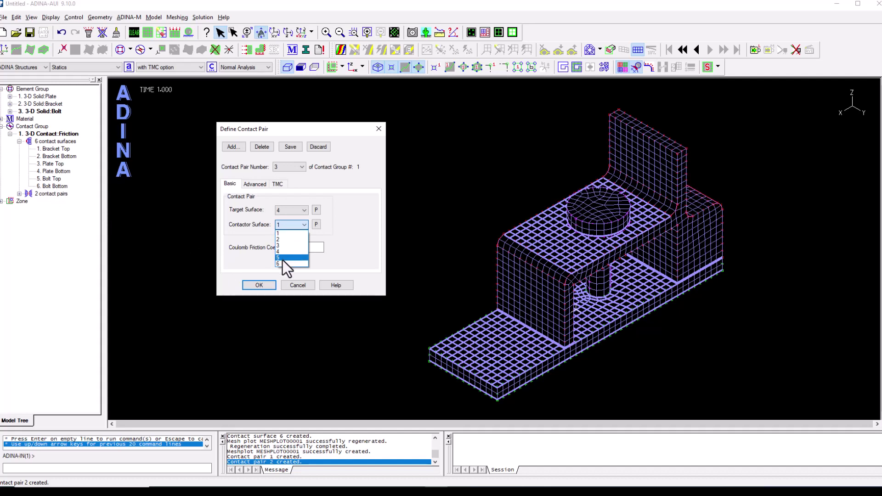
pyautogui.click(292, 147)
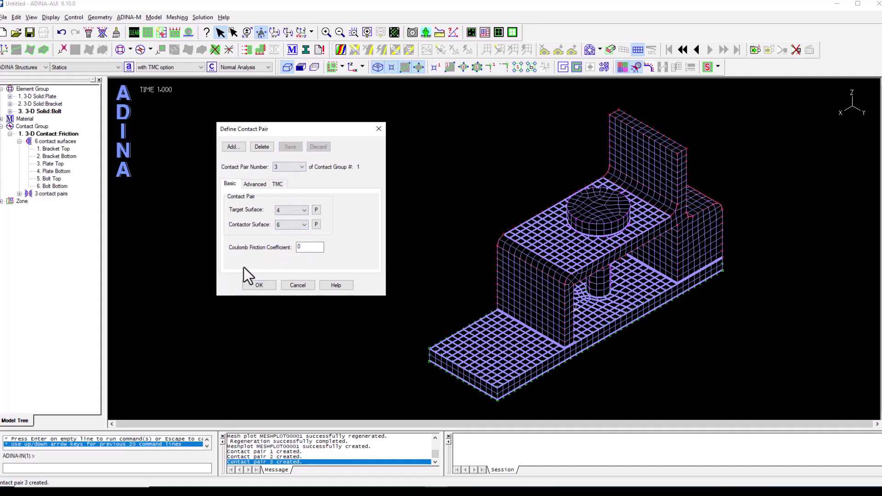
# - Rotate the meshed assembly to reveal the bolt head under the plate, then pan it left
pyautogui.moveTo(601, 260); pyautogui.dragTo(372, 275)
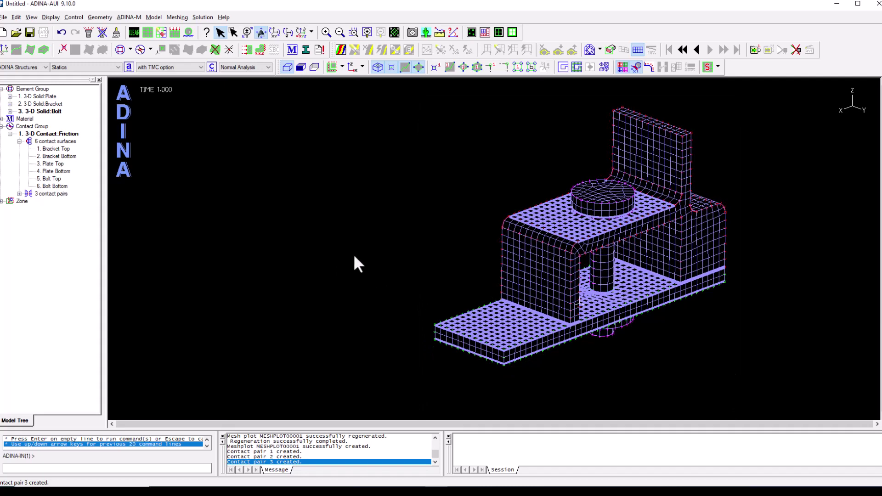
pyautogui.moveTo(506, 252); pyautogui.dragTo(462, 246)
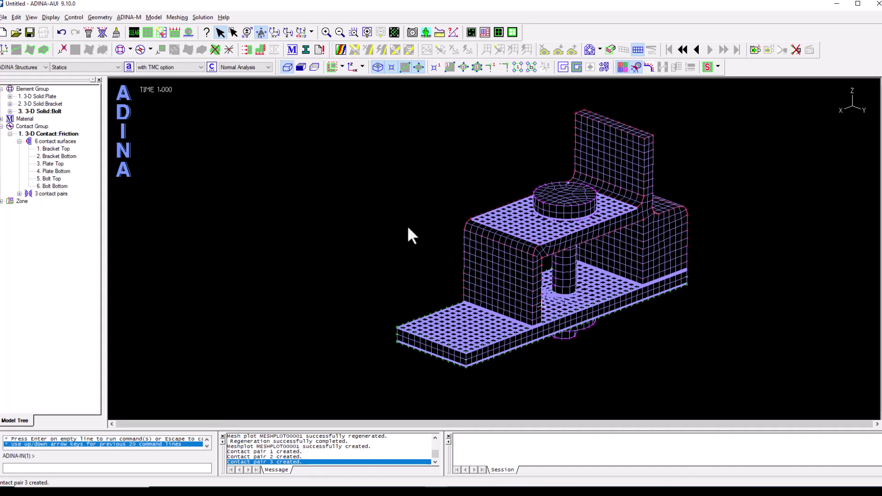
# - Choose the ALL fixity definition and set it to apply to faces
pyautogui.click(257, 54)
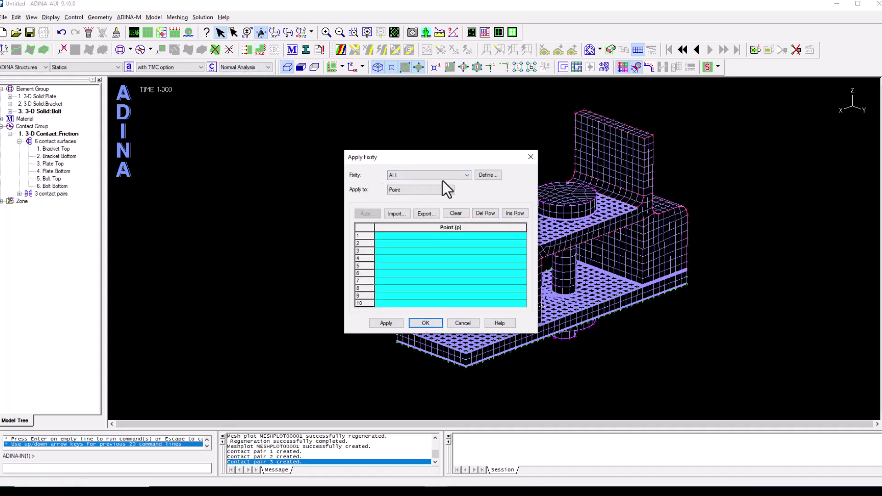
pyautogui.click(483, 178)
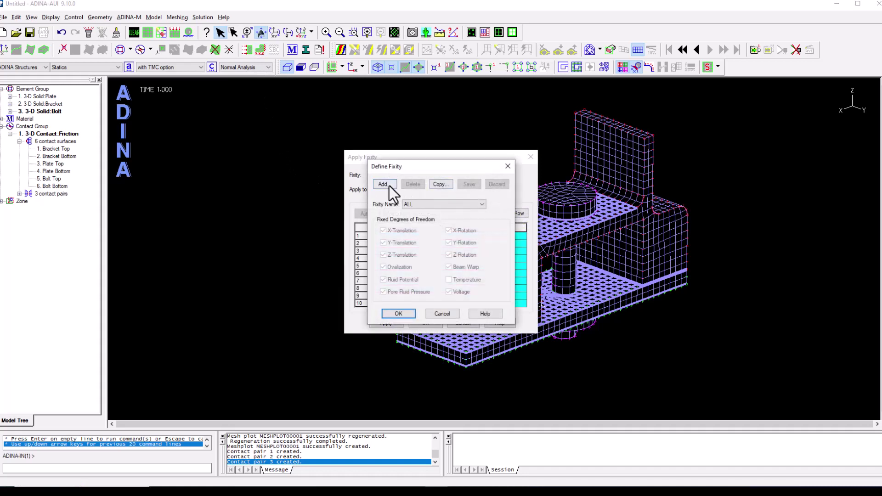
pyautogui.click(398, 314)
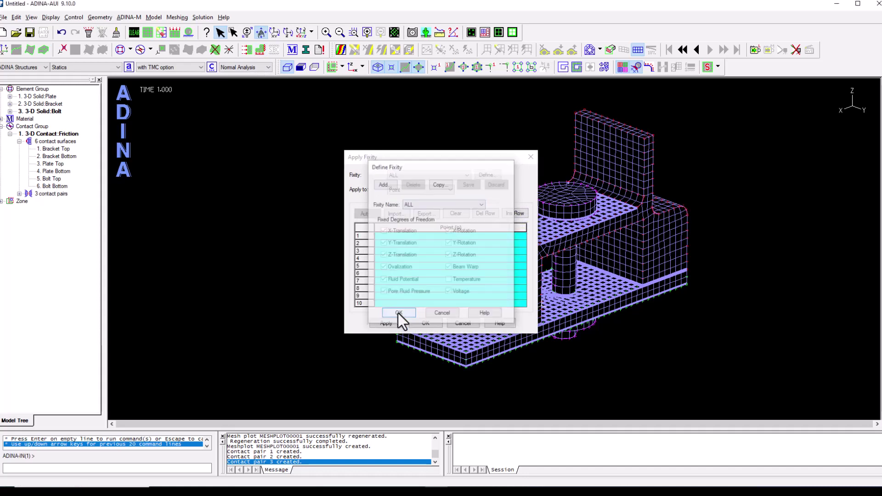
pyautogui.click(409, 190)
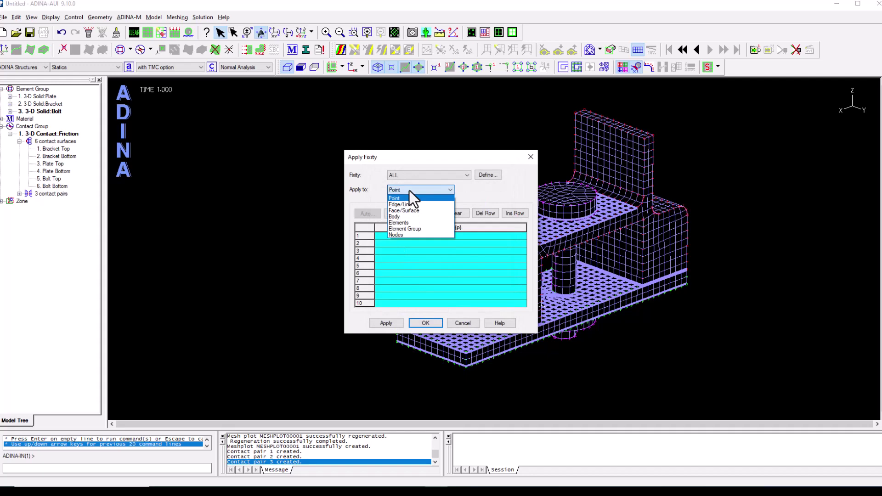
pyautogui.click(410, 209)
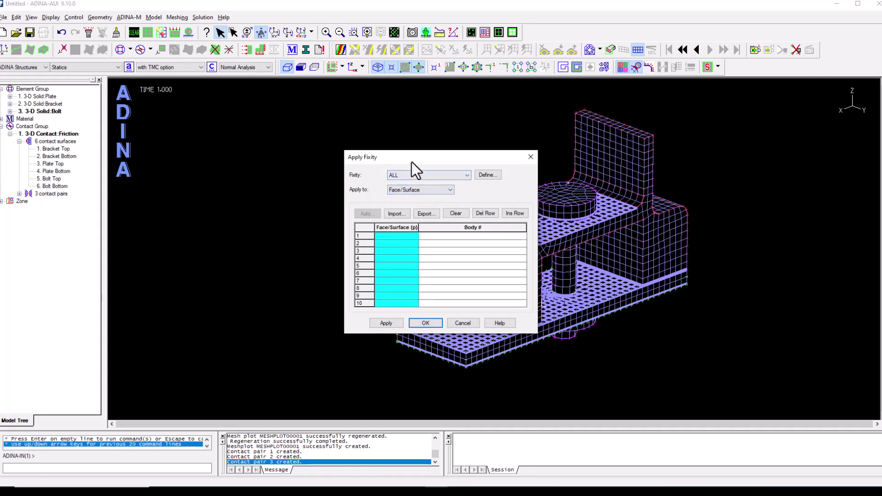
pyautogui.moveTo(412, 162); pyautogui.dragTo(270, 134)
# - Pick the plate's underside face 5 on body 1 and confirm the fixity
pyautogui.click(636, 53)
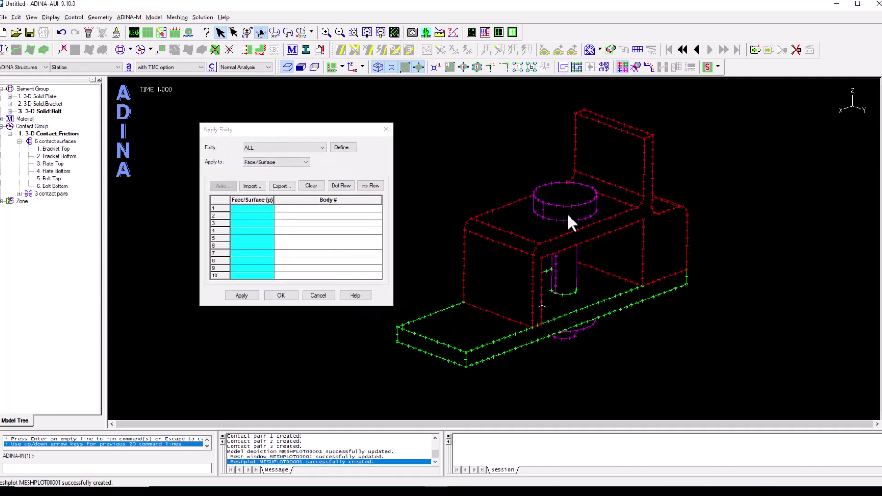
pyautogui.click(301, 67)
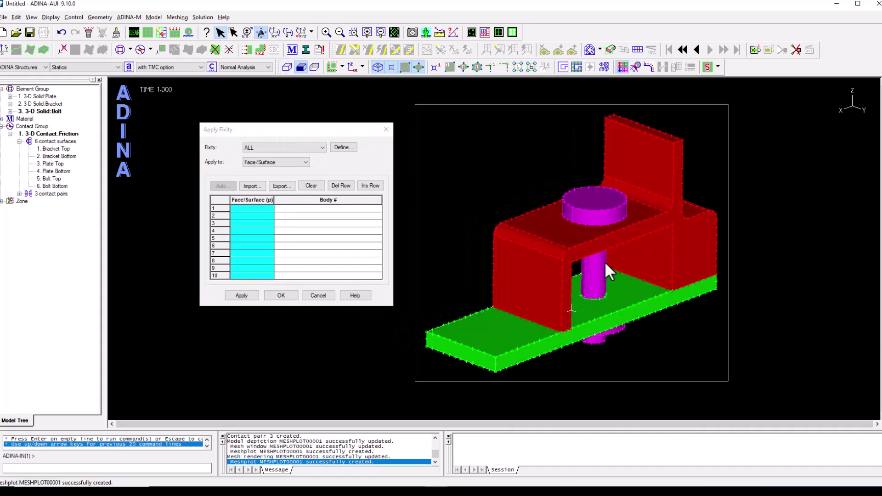
pyautogui.moveTo(635, 324)
pyautogui.mouseDown()
pyautogui.moveTo(634, 289)
pyautogui.moveTo(590, 178)
pyautogui.moveTo(552, 219)
pyautogui.mouseUp()
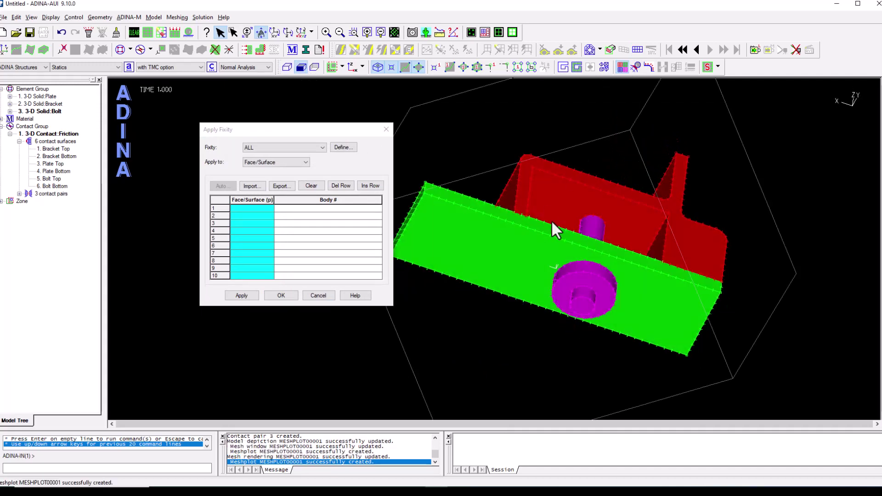
pyautogui.click(252, 209)
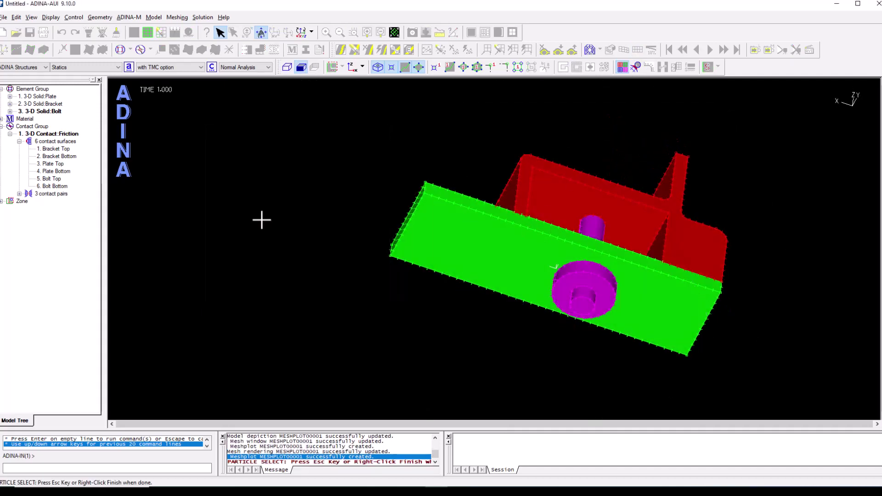
pyautogui.click(486, 255)
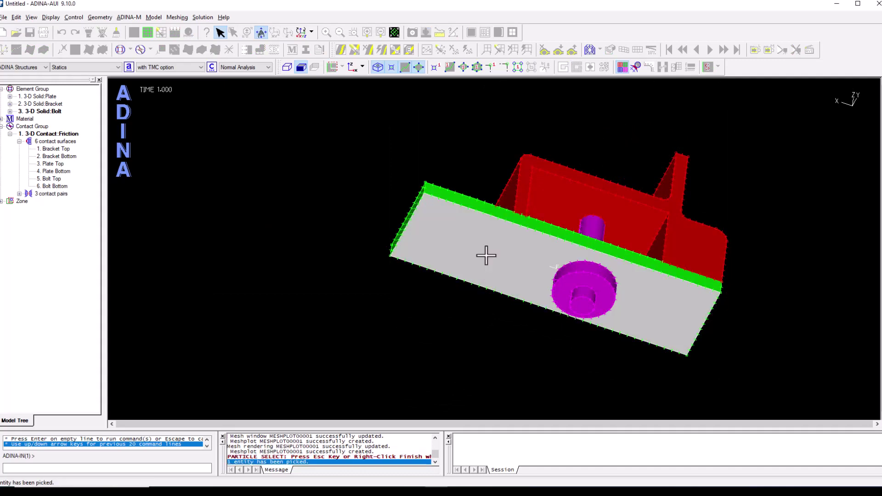
pyautogui.rightClick(329, 200)
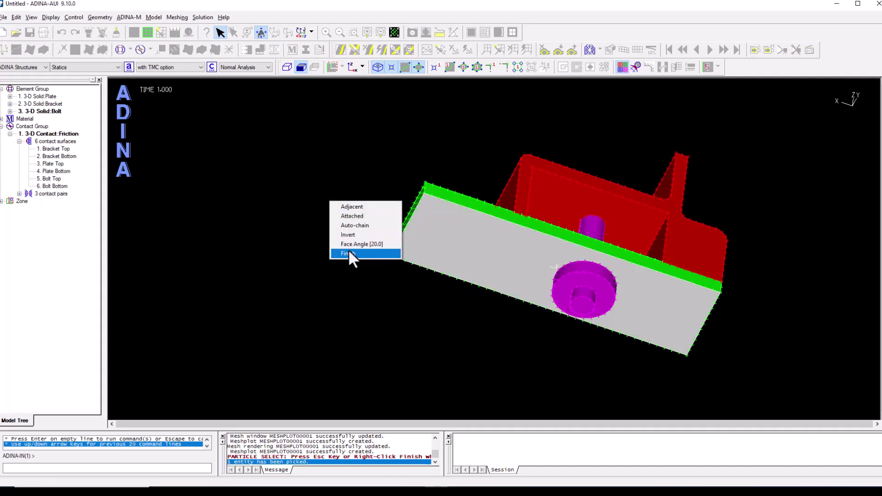
pyautogui.click(349, 253)
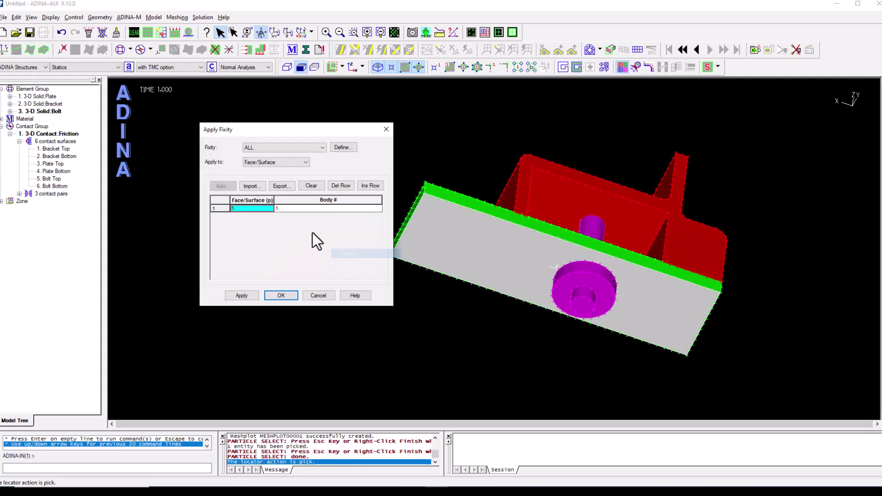
pyautogui.click(280, 294)
pyautogui.moveTo(513, 203); pyautogui.dragTo(598, 258, button='middle')
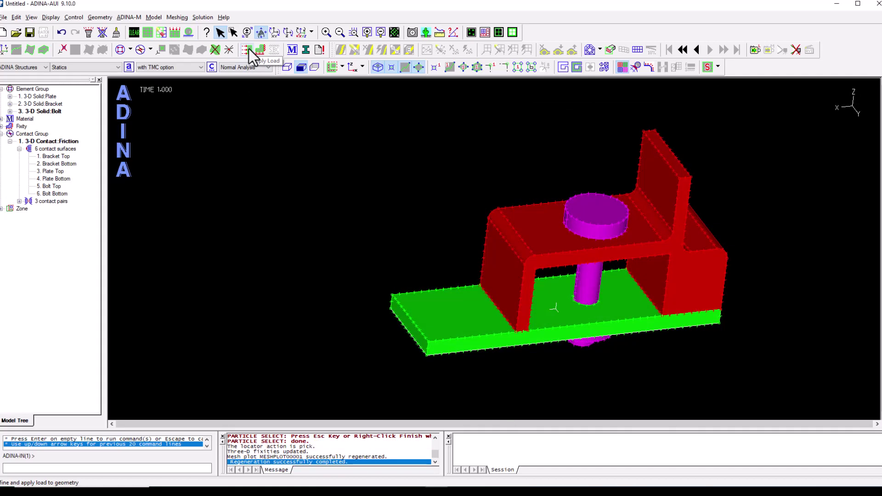
# - Define pressure load 1 with magnitude 1 as the load type
pyautogui.click(249, 48)
pyautogui.moveTo(383, 148); pyautogui.dragTo(237, 110)
pyautogui.click(240, 131)
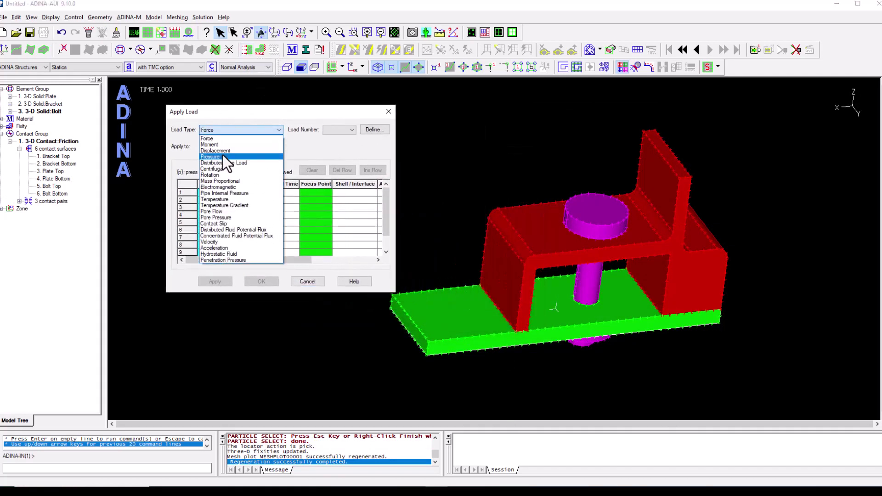
pyautogui.click(222, 155)
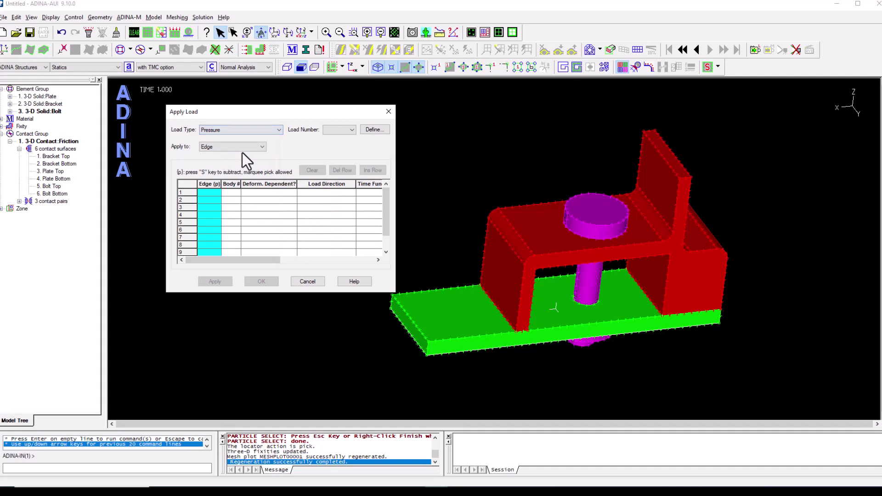
pyautogui.click(368, 129)
pyautogui.click(363, 177)
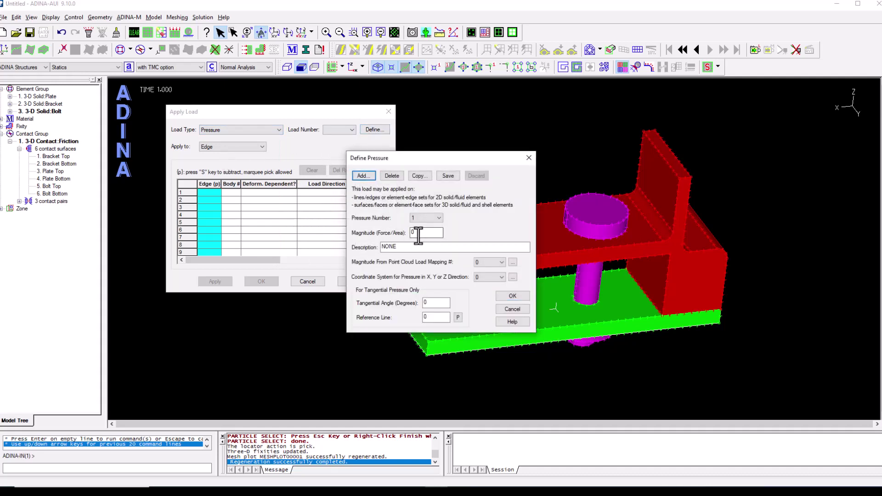
pyautogui.write('1')
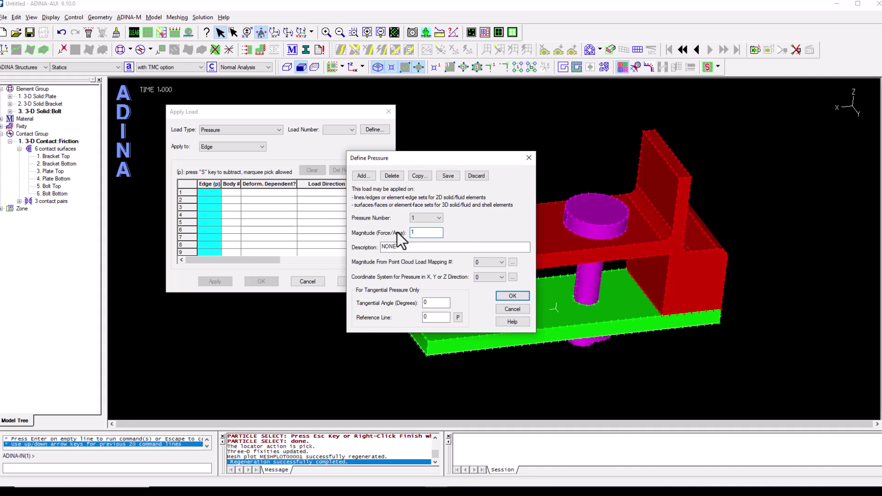
pyautogui.click(512, 296)
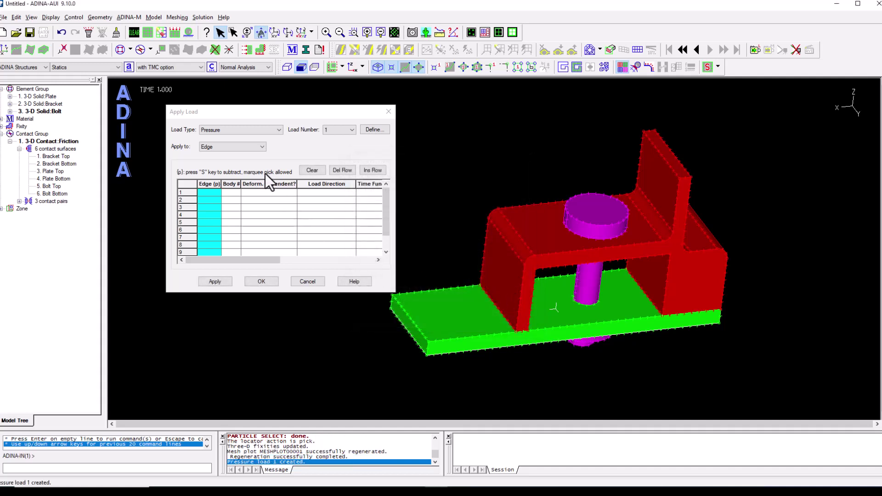
# - Apply the pressure to the bracket's top face 9 on body 2
pyautogui.click(238, 147)
pyautogui.click(224, 161)
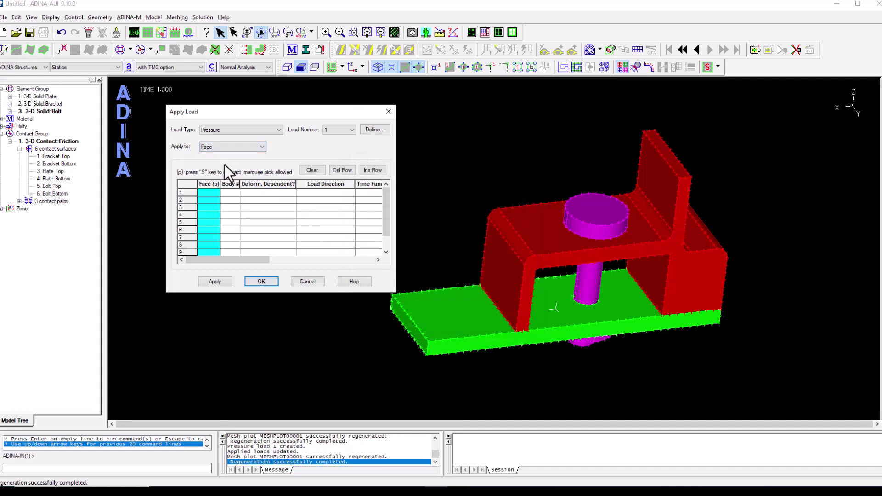
pyautogui.click(209, 194)
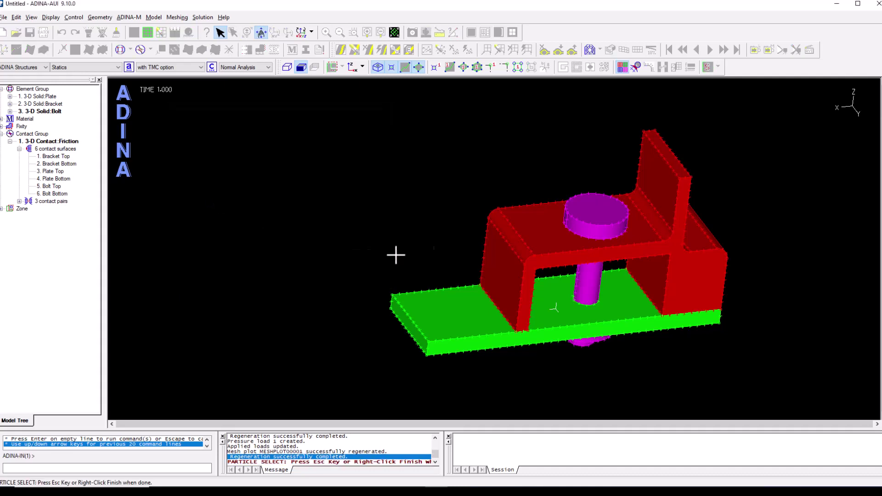
pyautogui.click(540, 223)
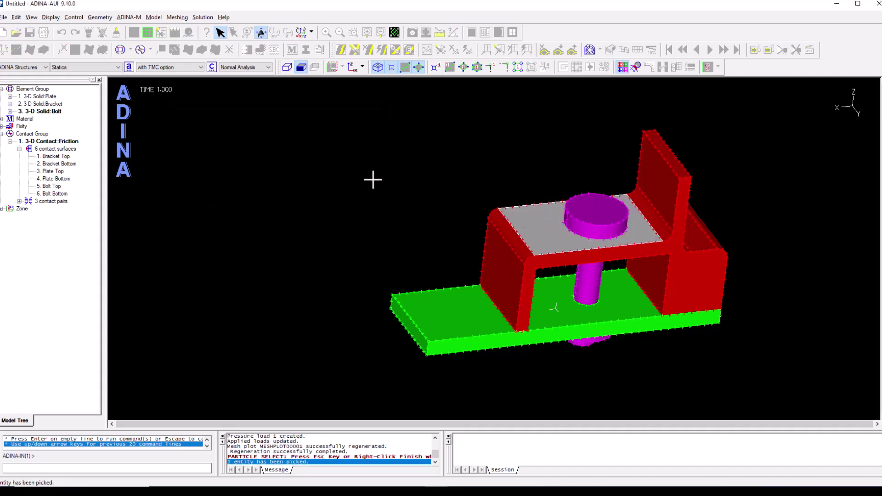
pyautogui.rightClick(355, 166)
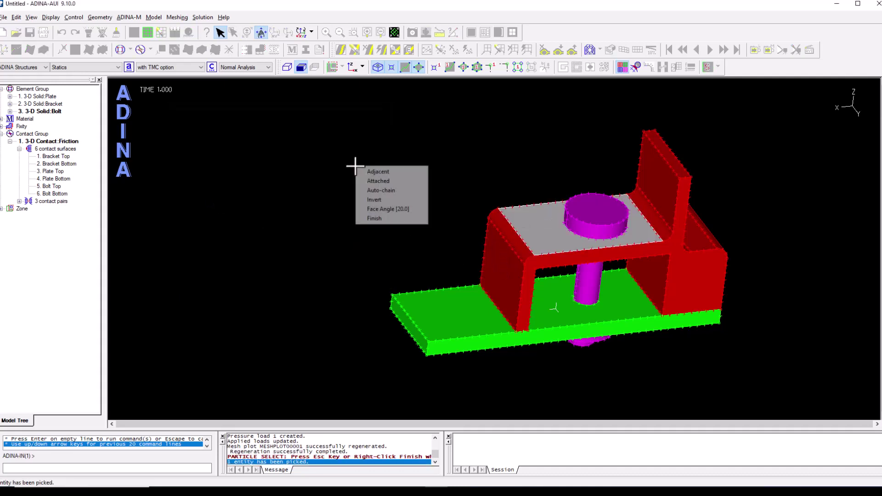
pyautogui.click(370, 216)
pyautogui.click(215, 281)
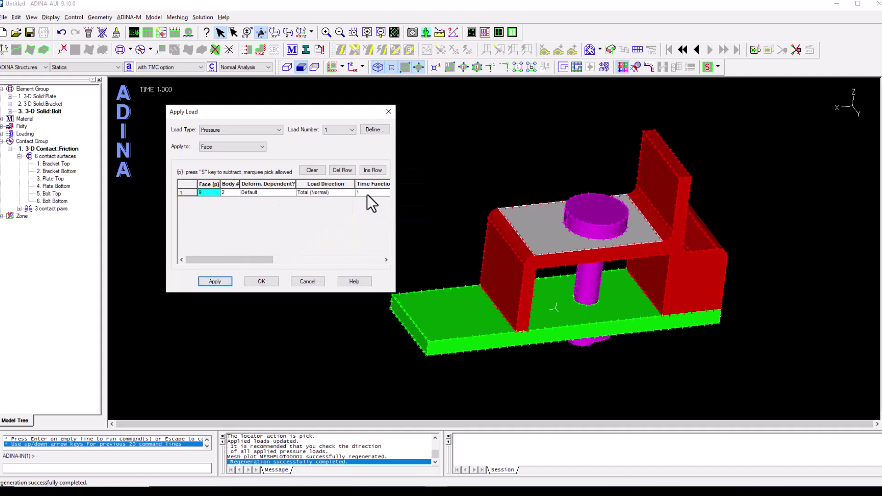
pyautogui.moveTo(259, 264); pyautogui.dragTo(279, 262)
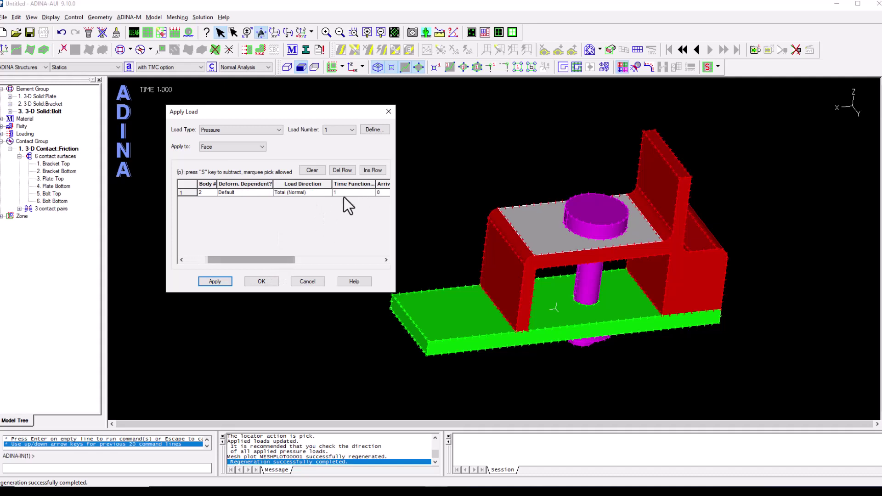
# - Close Apply Load and set time function 1 to 0 at time 0 and 1 at time 1
pyautogui.click(261, 281)
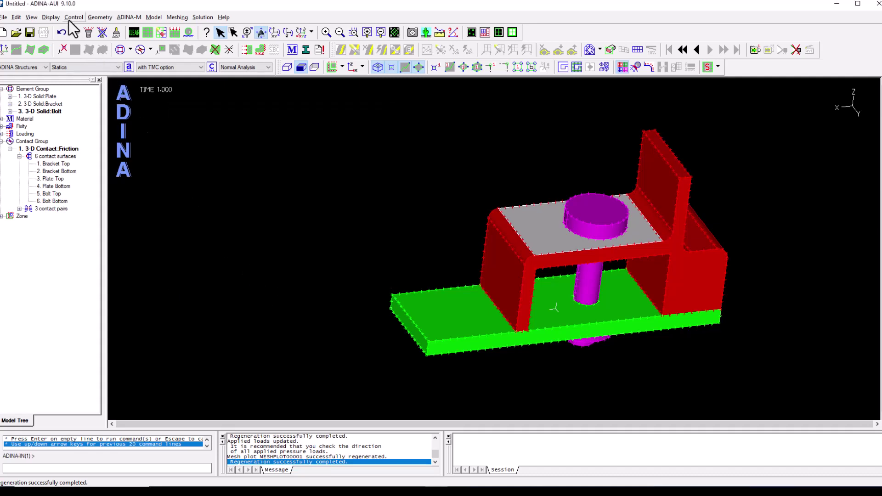
pyautogui.click(70, 20)
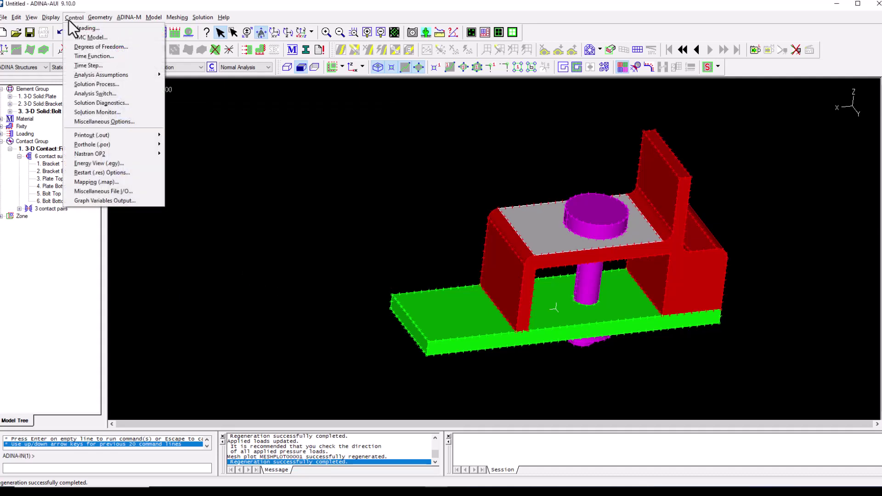
pyautogui.click(80, 57)
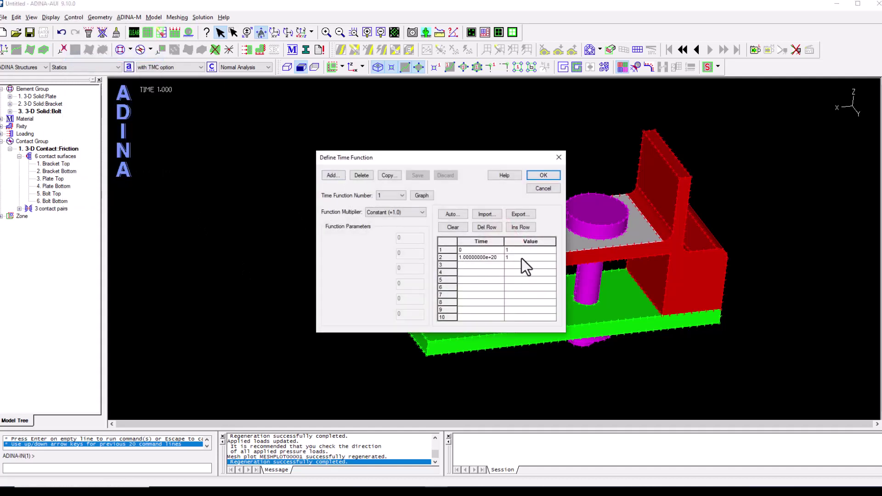
pyautogui.click(518, 250)
pyautogui.write('0')
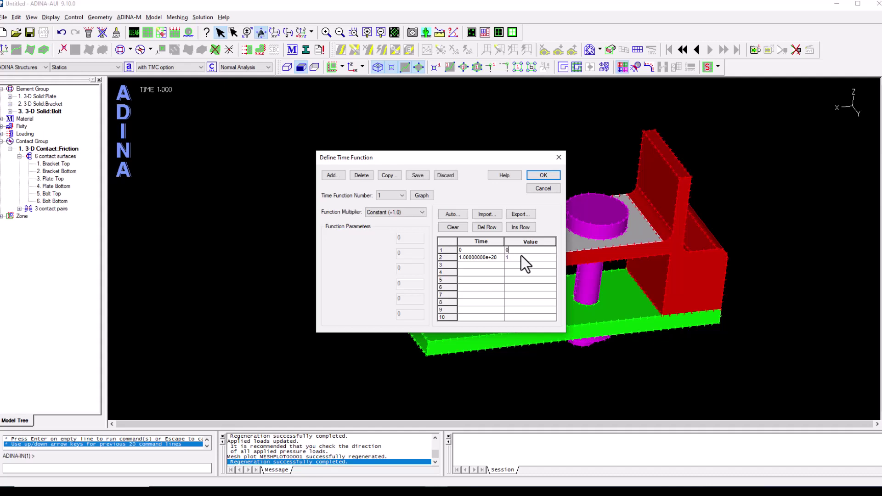
pyautogui.hotkey('shift', 'Tab')
pyautogui.write('1')
# - Save the time function and display the element mesh with the top-face pressure load plotted
pyautogui.click(540, 175)
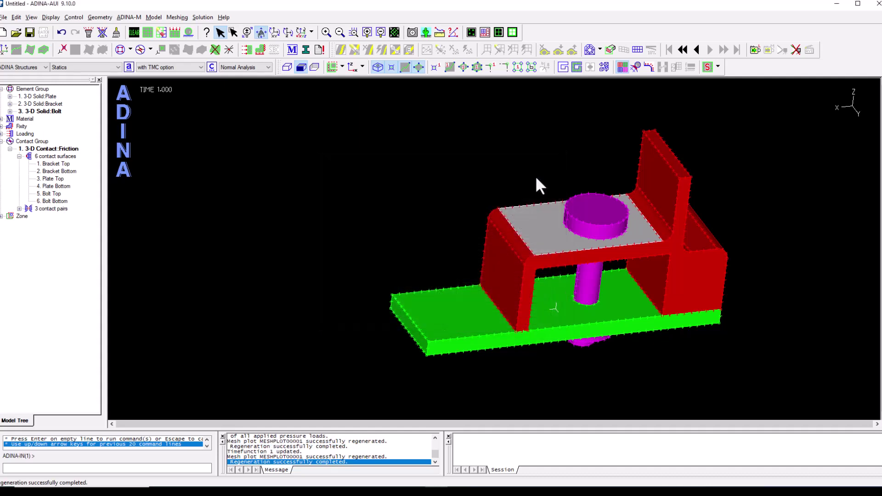
pyautogui.click(639, 50)
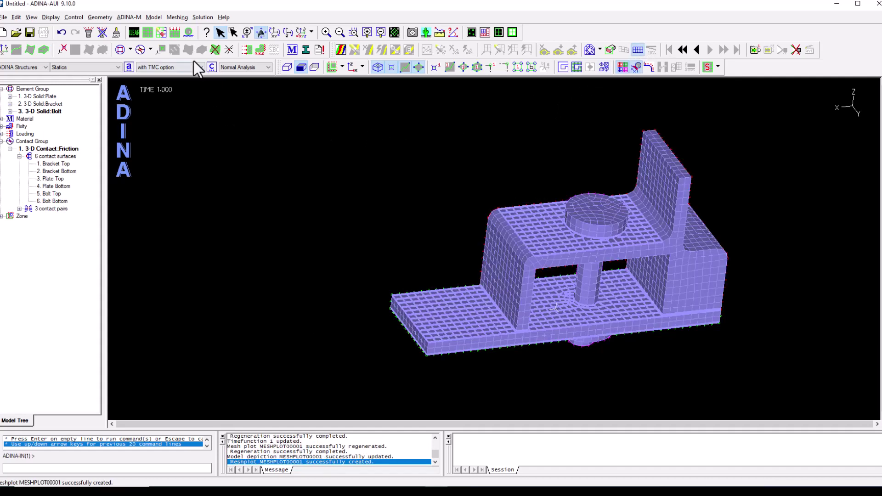
pyautogui.click(176, 32)
pyautogui.moveTo(585, 241); pyautogui.dragTo(609, 232)
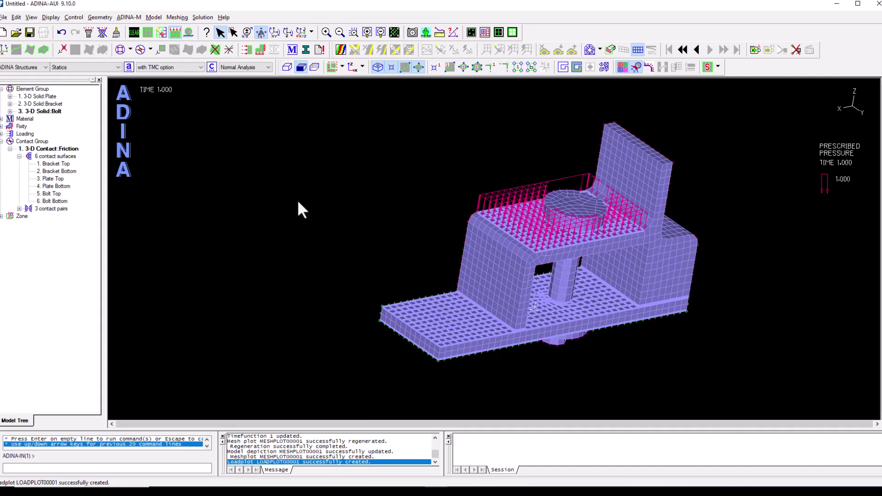
# - Save the data file to the 13 Bolt bracket folder, run ADINA Structures, and close its windows
pyautogui.click(320, 51)
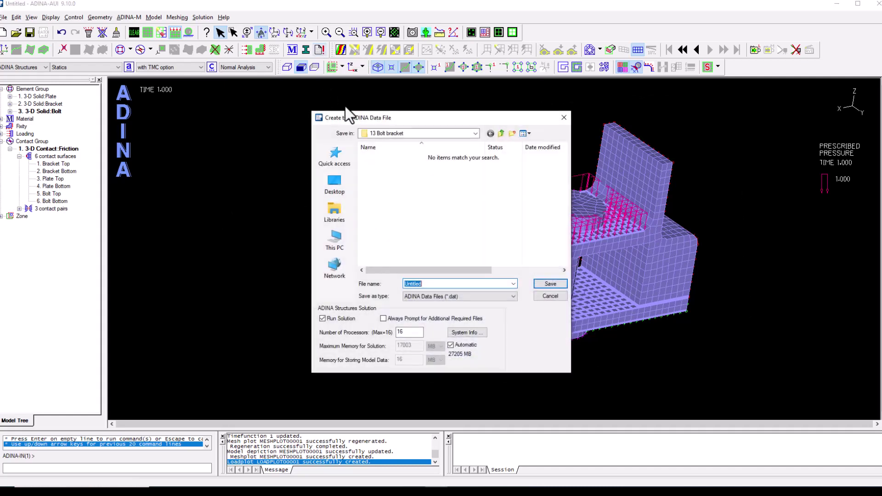
pyautogui.click(545, 285)
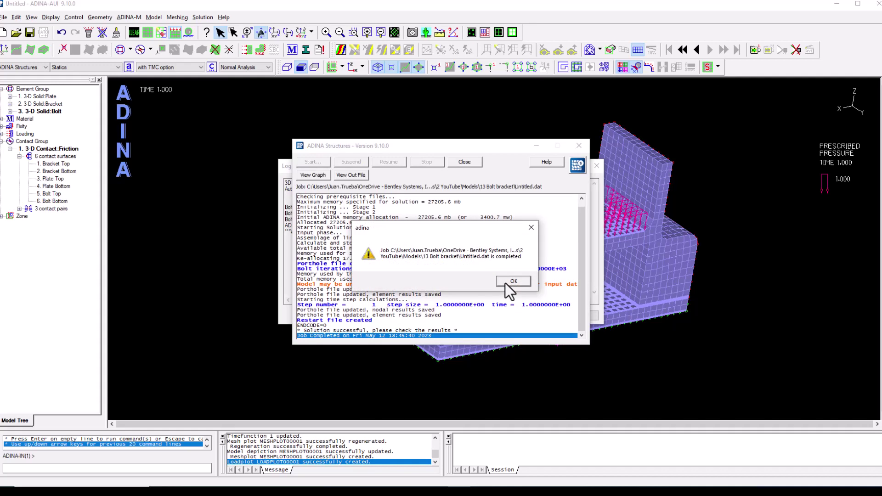
pyautogui.click(513, 281)
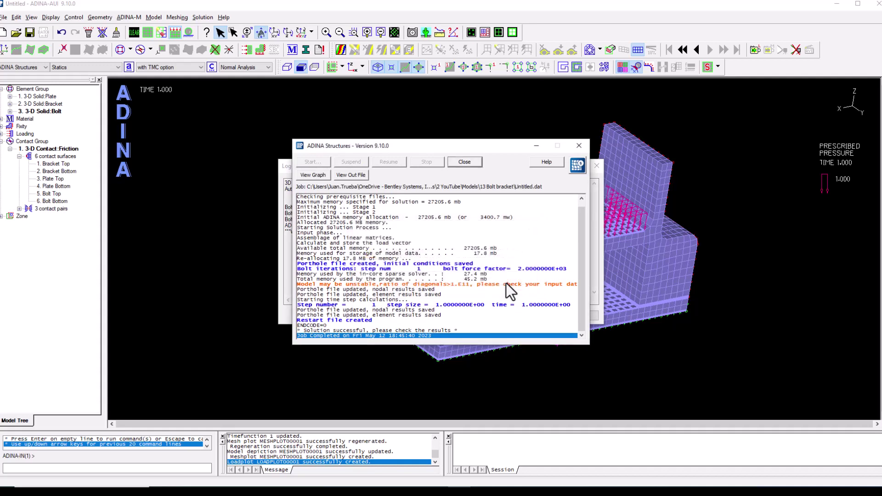
pyautogui.click(462, 164)
pyautogui.click(573, 314)
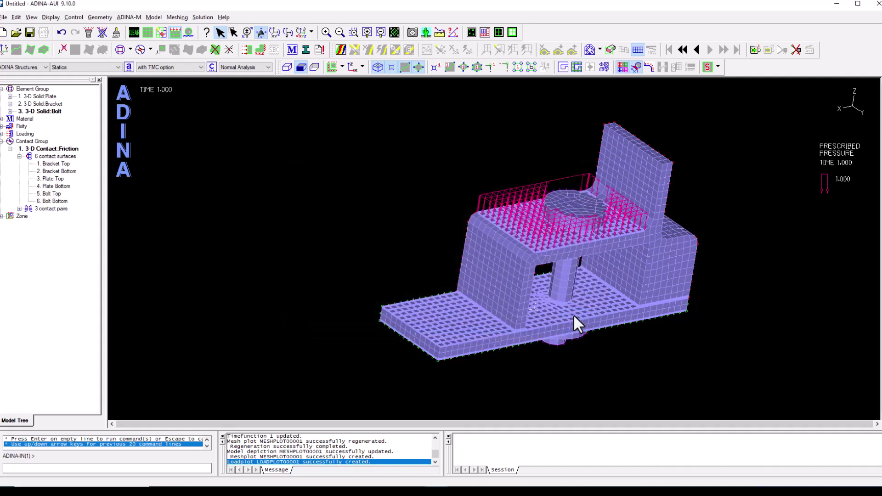
pyautogui.click(28, 67)
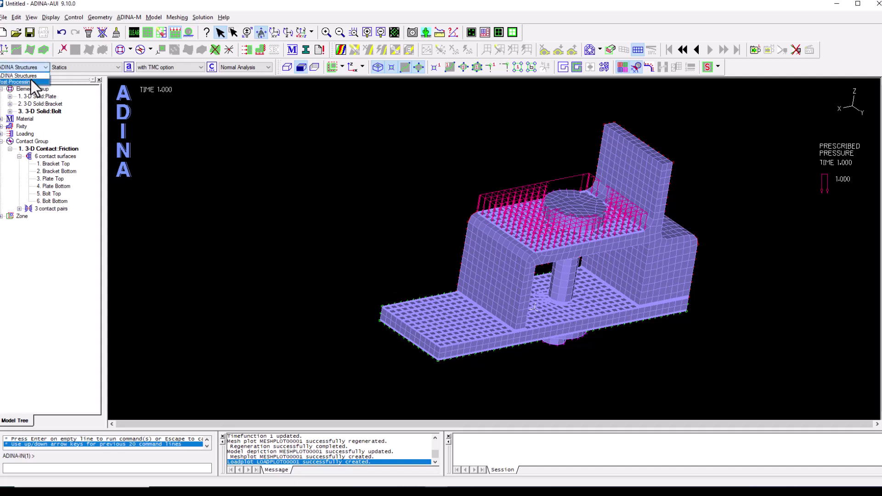
# - Switch to Post-Processing, load the Untitled results file, and draw the deformed mesh at time 1.000
pyautogui.click(32, 82)
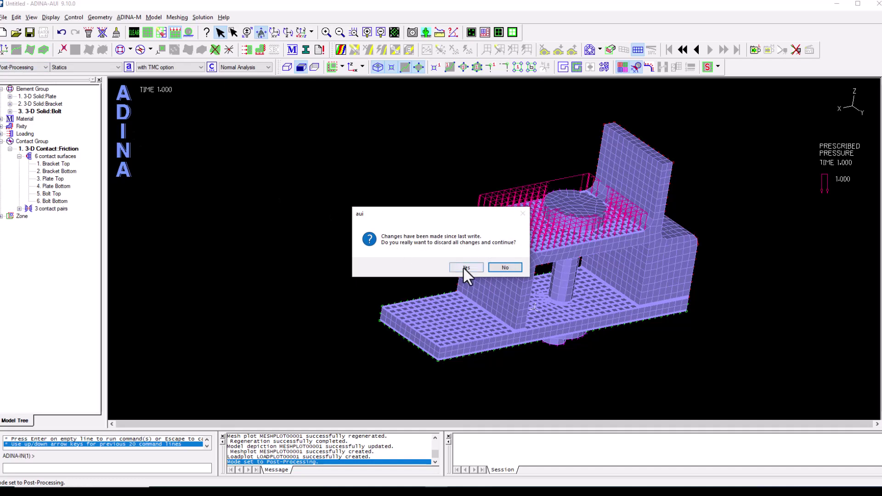
pyautogui.click(464, 266)
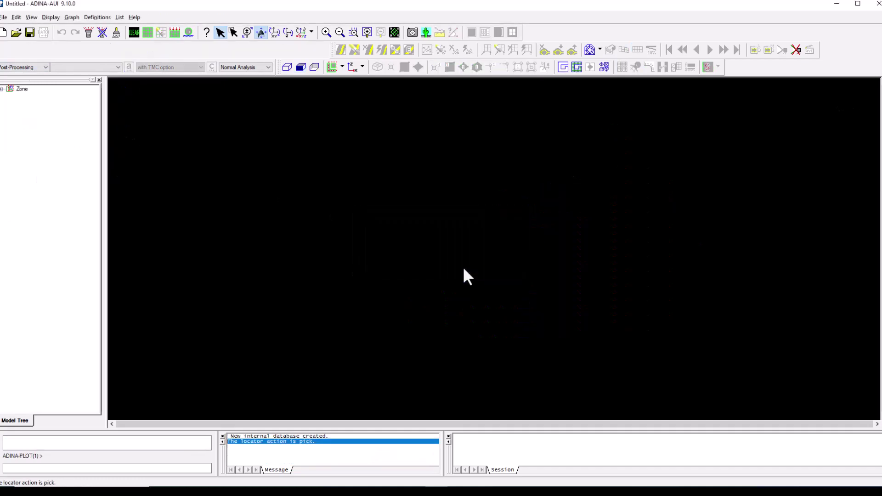
pyautogui.click(17, 33)
pyautogui.doubleClick(334, 175)
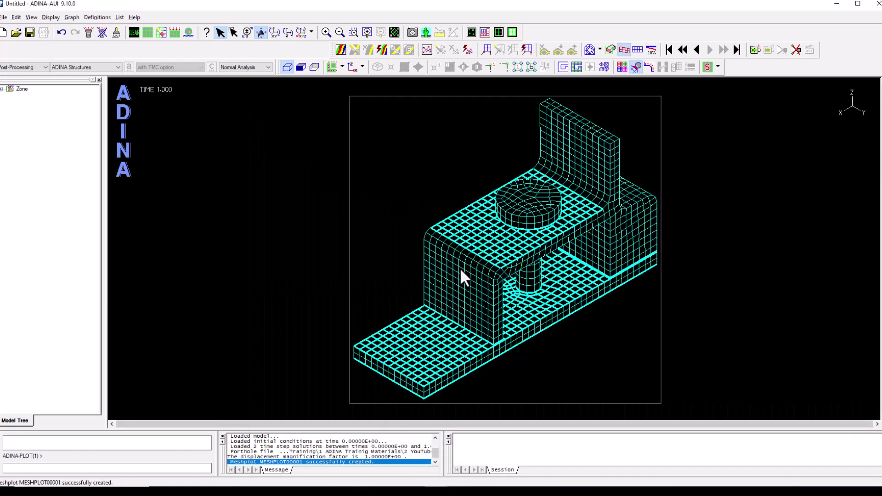
pyautogui.moveTo(460, 269); pyautogui.dragTo(456, 218)
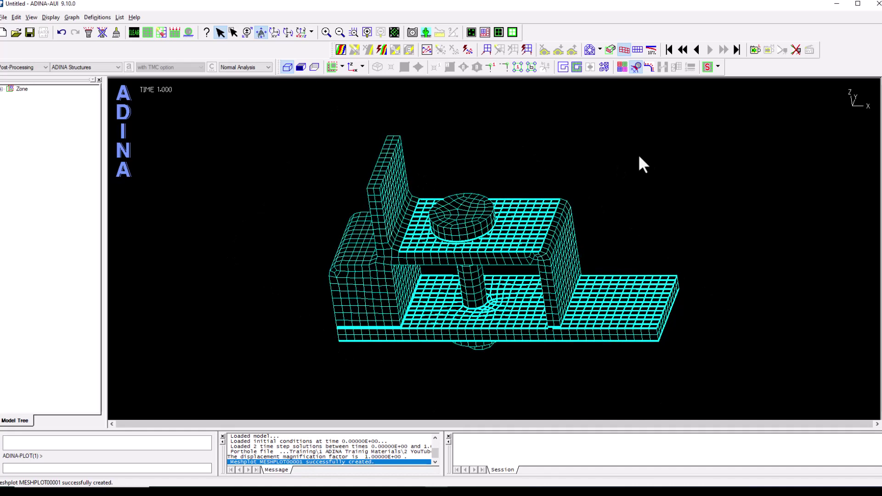
pyautogui.click(651, 50)
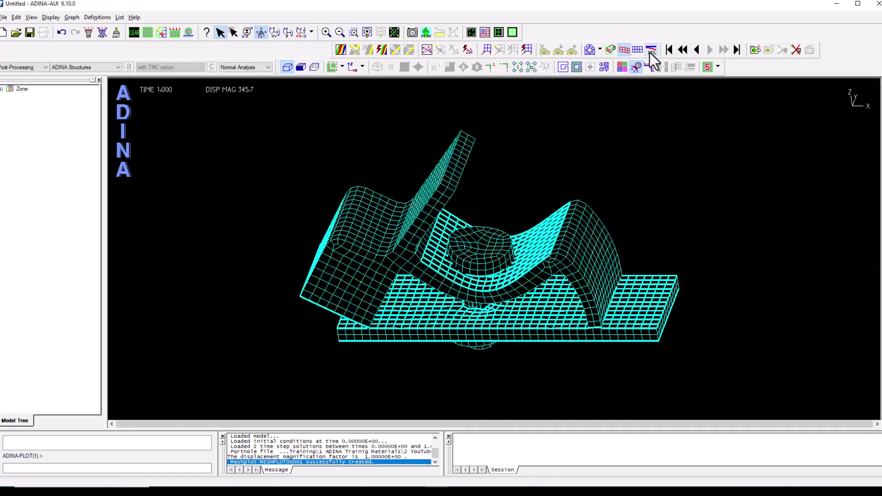
pyautogui.moveTo(453, 257); pyautogui.dragTo(407, 233)
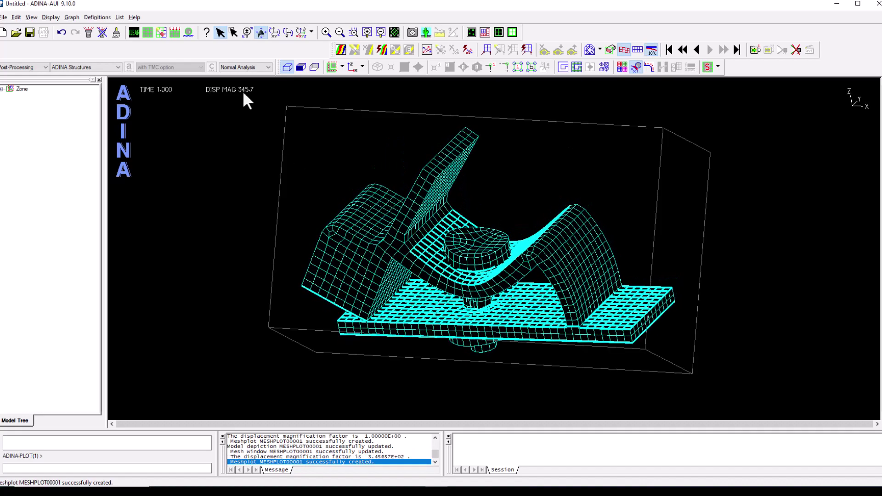
# - Set the mesh plot's displacement magnification factor to 80 and reorient the bracket
pyautogui.click(163, 34)
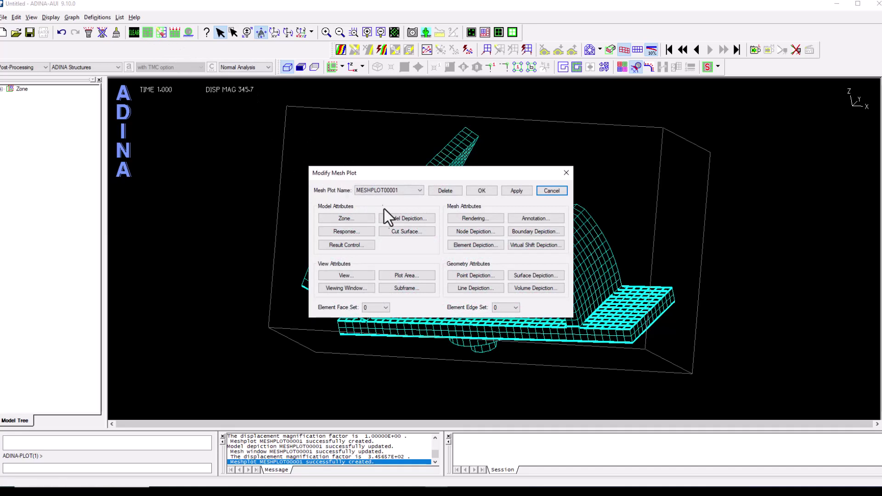
pyautogui.click(400, 221)
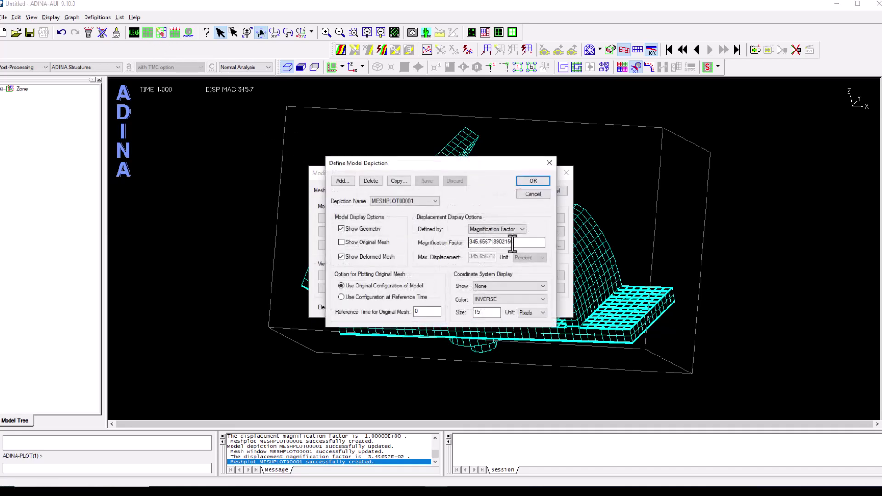
pyautogui.moveTo(512, 244); pyautogui.dragTo(470, 243)
pyautogui.write('80')
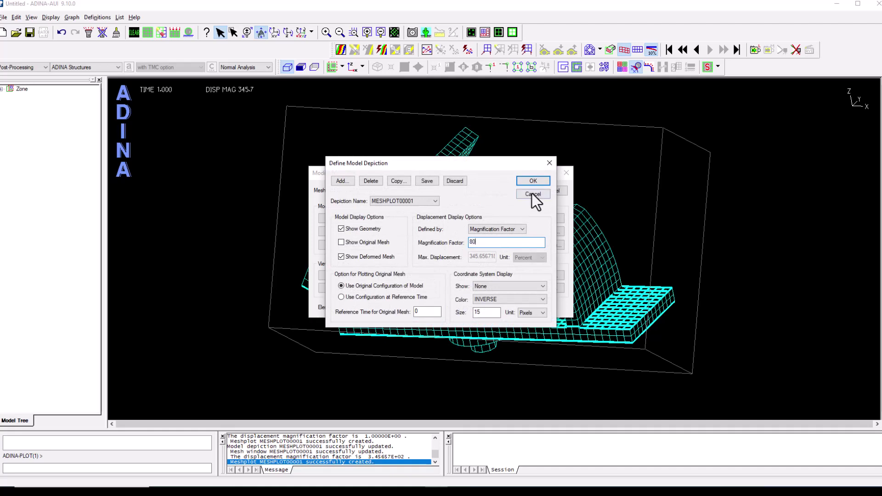
pyautogui.click(533, 182)
pyautogui.click(484, 190)
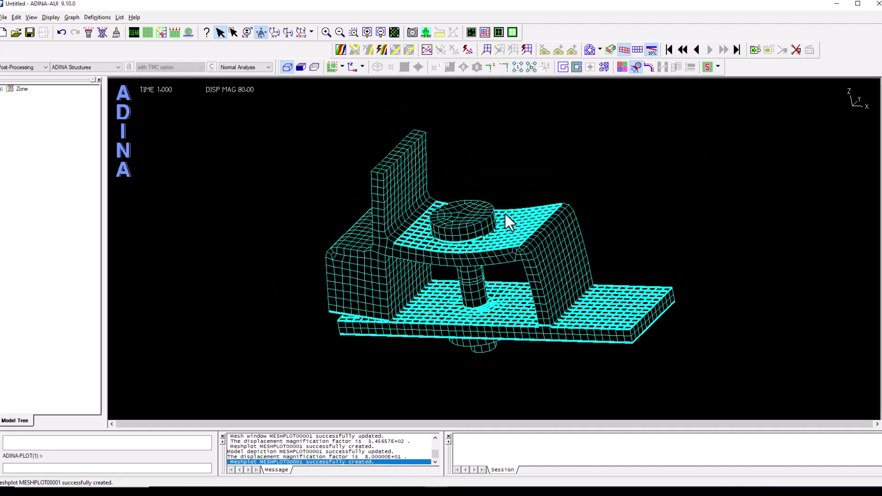
pyautogui.moveTo(519, 249); pyautogui.dragTo(485, 257)
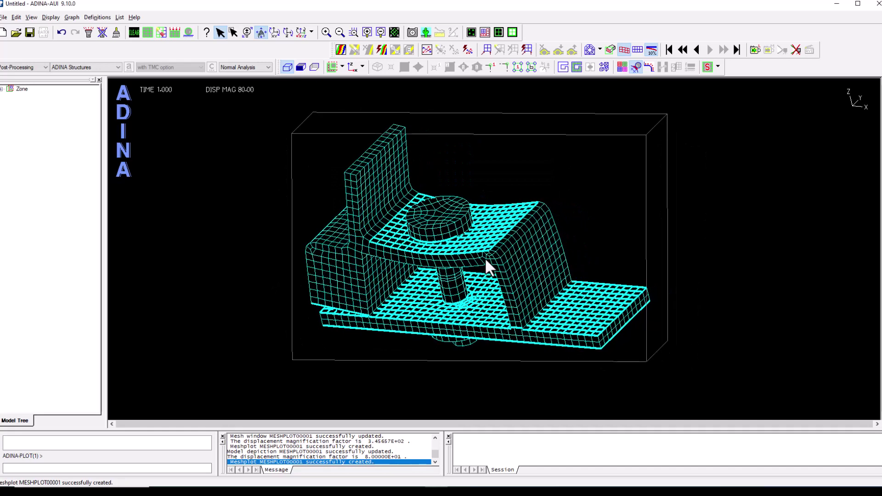
pyautogui.moveTo(445, 230); pyautogui.dragTo(464, 215)
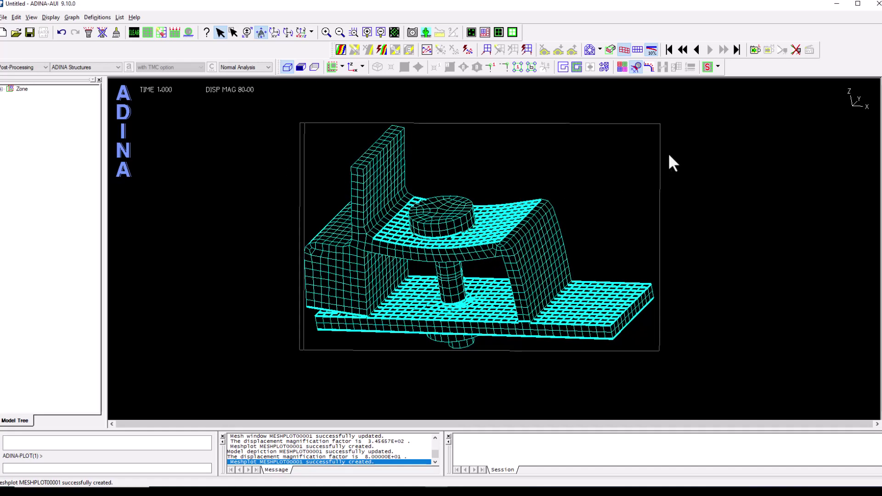
# - Step between solution times 0.000 and 1.000, then redraw the whole-model mesh at 1.000
pyautogui.click(698, 49)
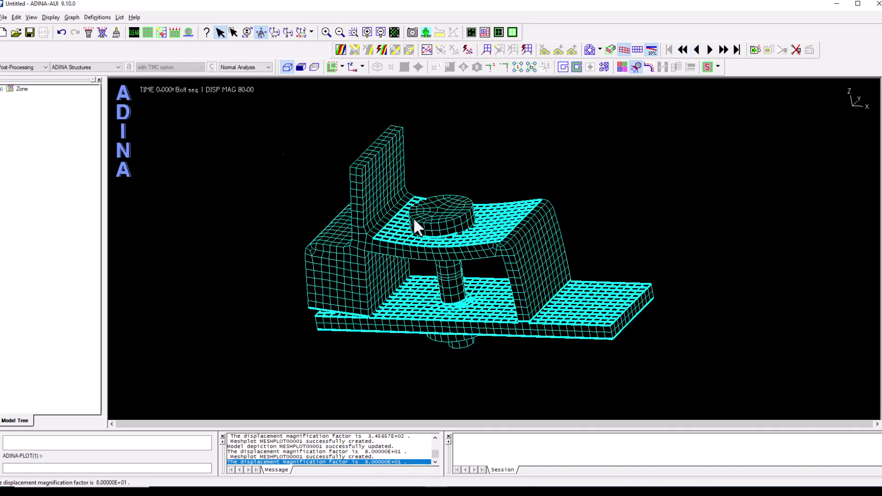
pyautogui.click(430, 242)
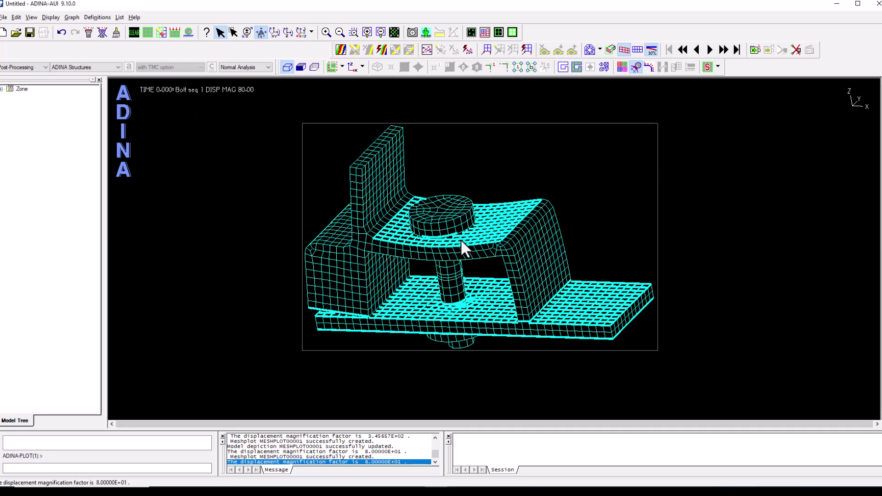
pyautogui.click(711, 50)
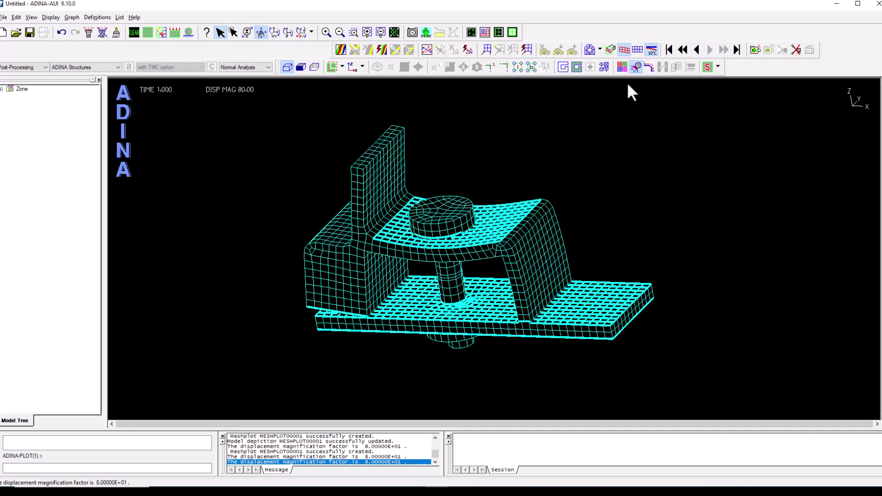
pyautogui.click(640, 68)
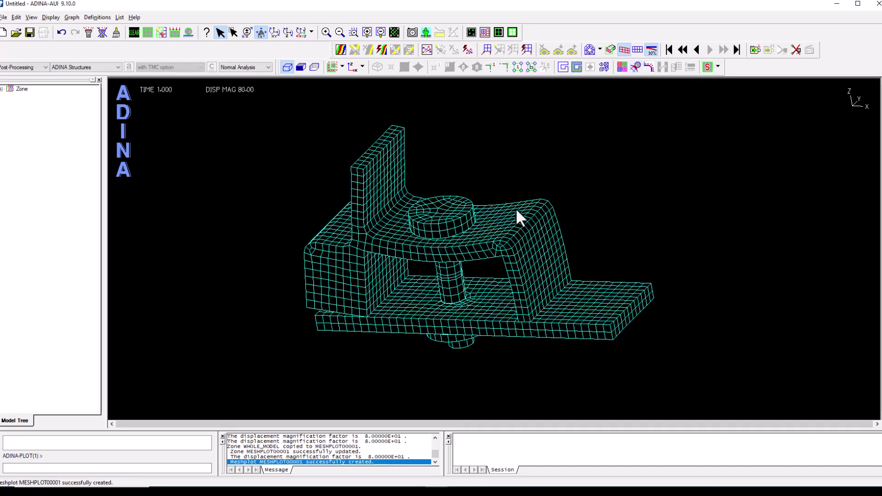
# - Band-plot effective stress, compare both solution times, toggle the original mesh, then delete the plot
pyautogui.click(381, 51)
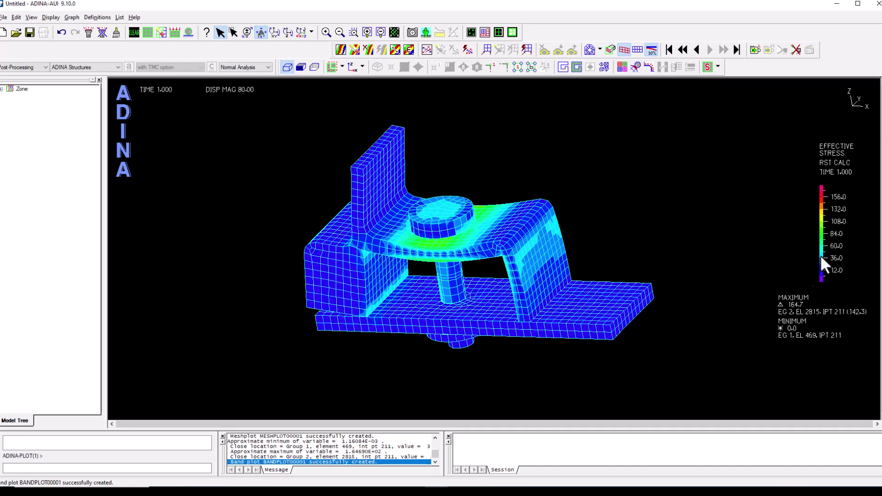
pyautogui.click(536, 245)
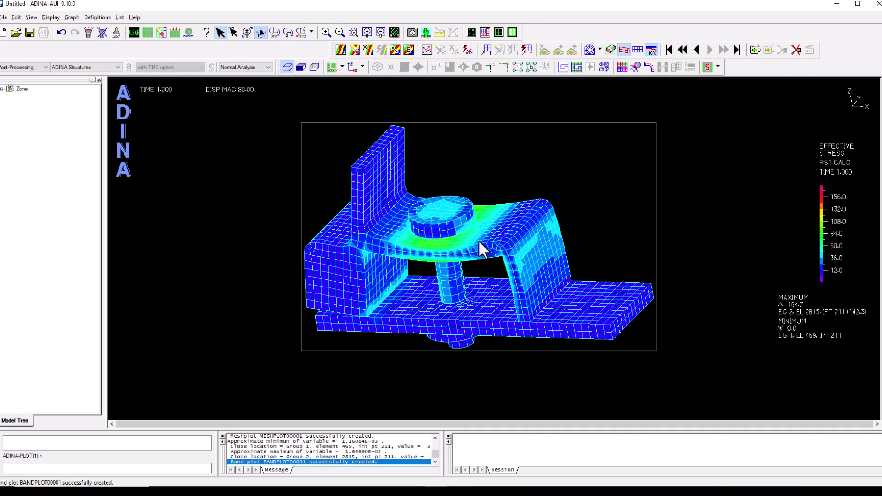
pyautogui.click(697, 50)
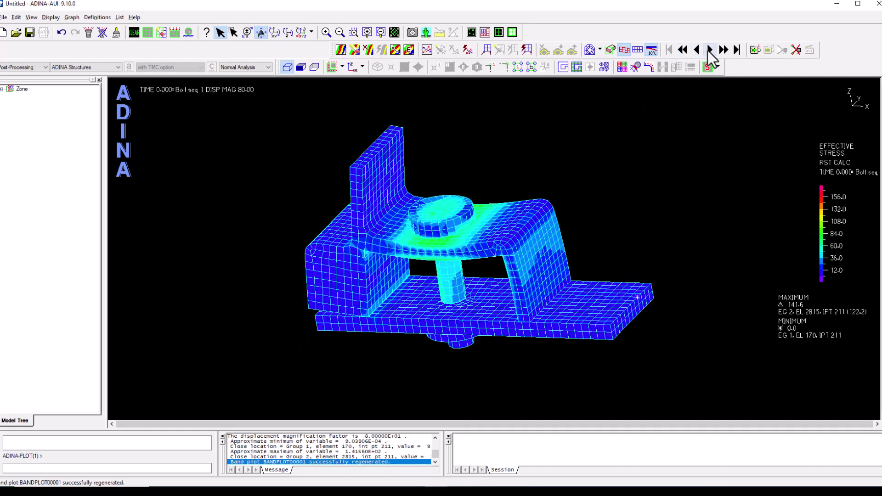
pyautogui.click(710, 50)
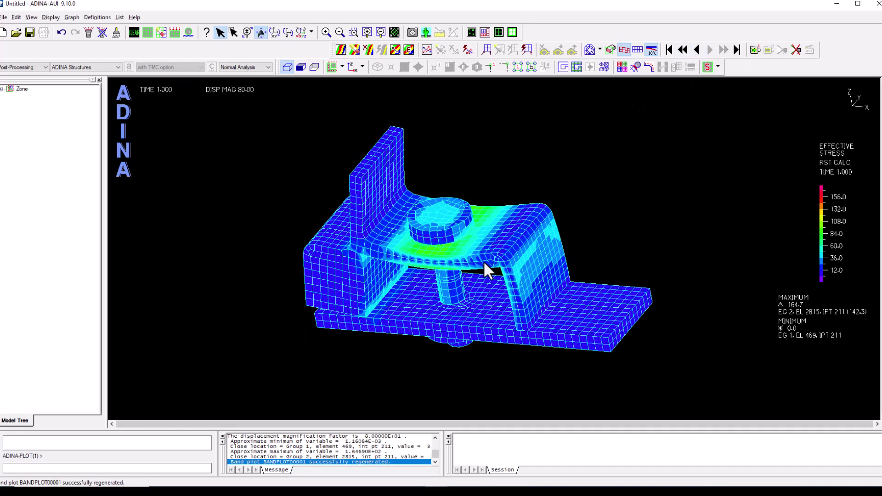
pyautogui.moveTo(483, 261); pyautogui.dragTo(314, 246)
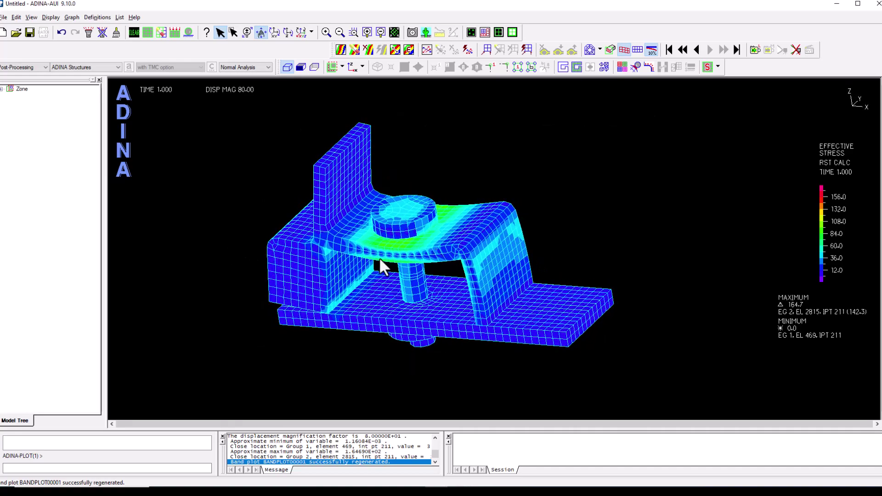
pyautogui.click(638, 52)
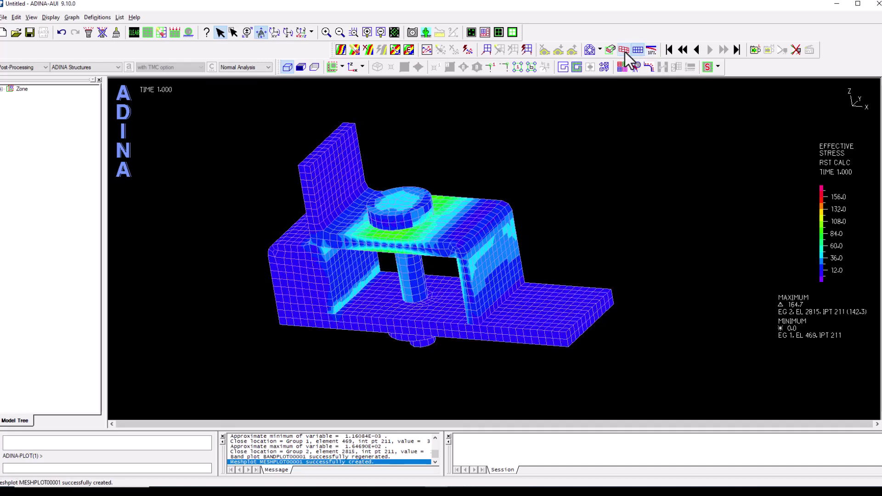
pyautogui.click(368, 51)
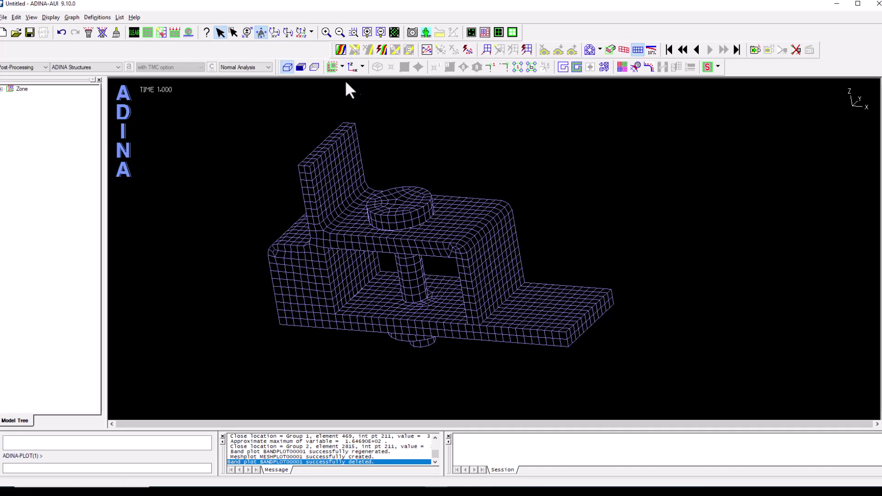
# - Display only the BOLTS zone from the Model Tree and rotate the bolt into view
pyautogui.click(2, 90)
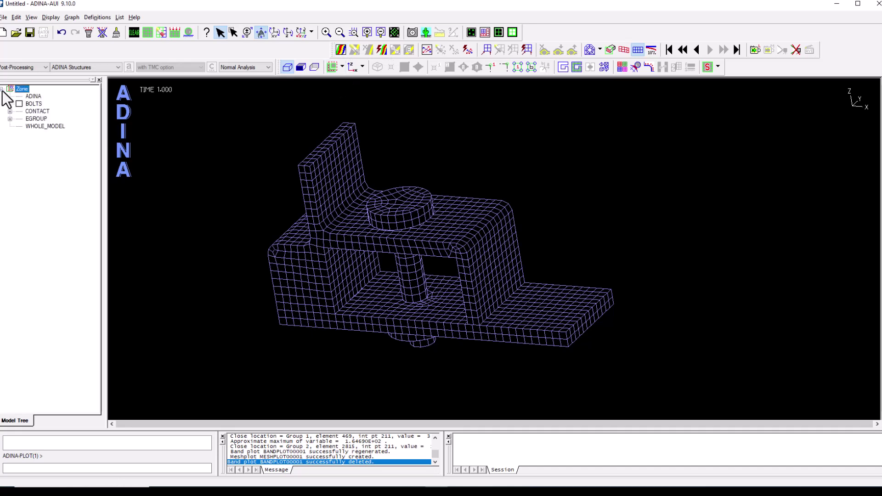
pyautogui.rightClick(32, 103)
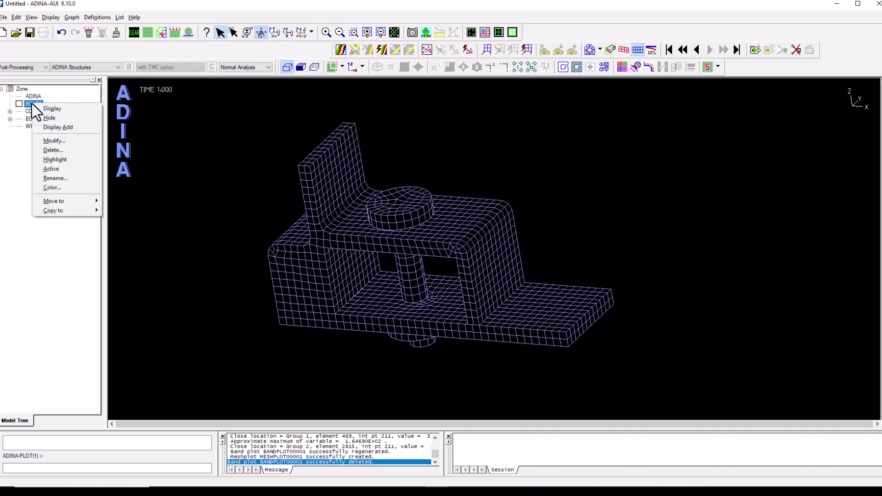
pyautogui.click(47, 112)
pyautogui.moveTo(382, 221); pyautogui.dragTo(391, 201)
# - Create a Stress > STRESS-ZZ band plot on the bolt, ranging from -70.9 to 100.1
pyautogui.click(341, 51)
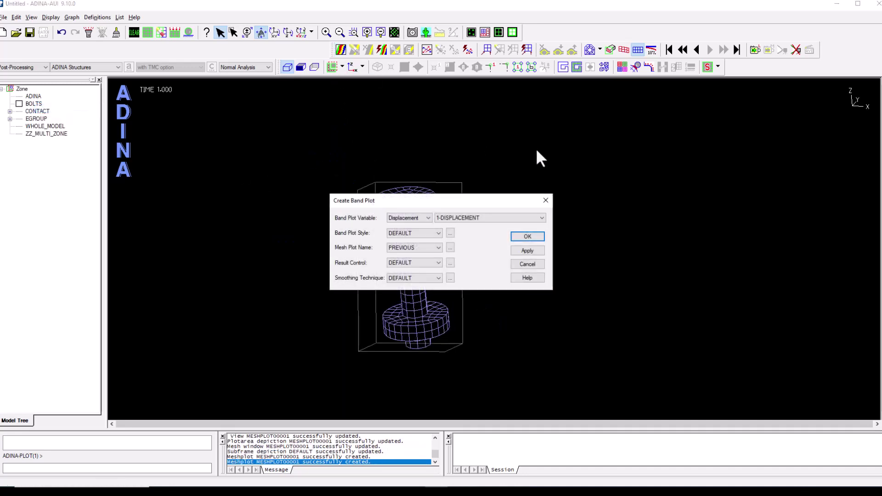
pyautogui.moveTo(495, 199); pyautogui.dragTo(639, 170)
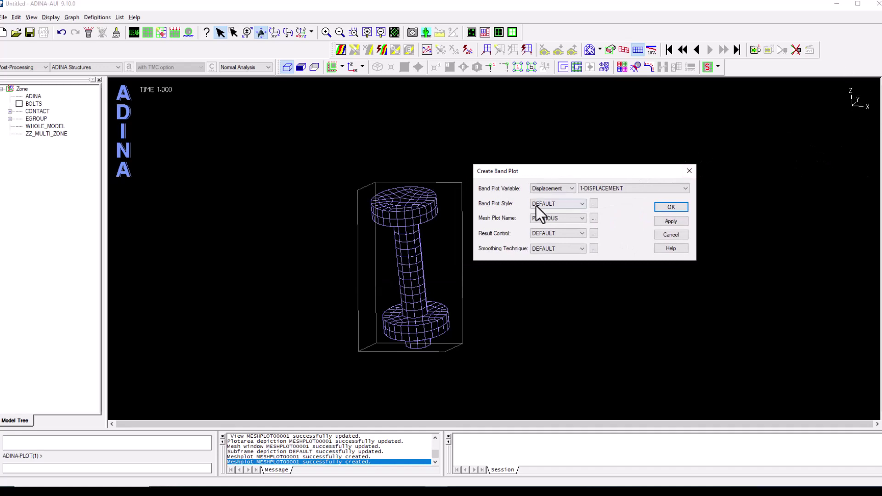
pyautogui.click(545, 189)
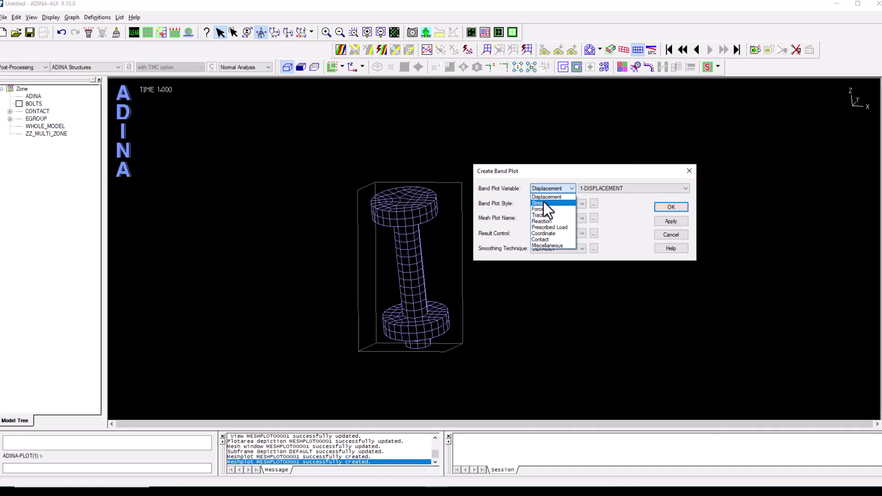
pyautogui.click(544, 202)
pyautogui.click(612, 189)
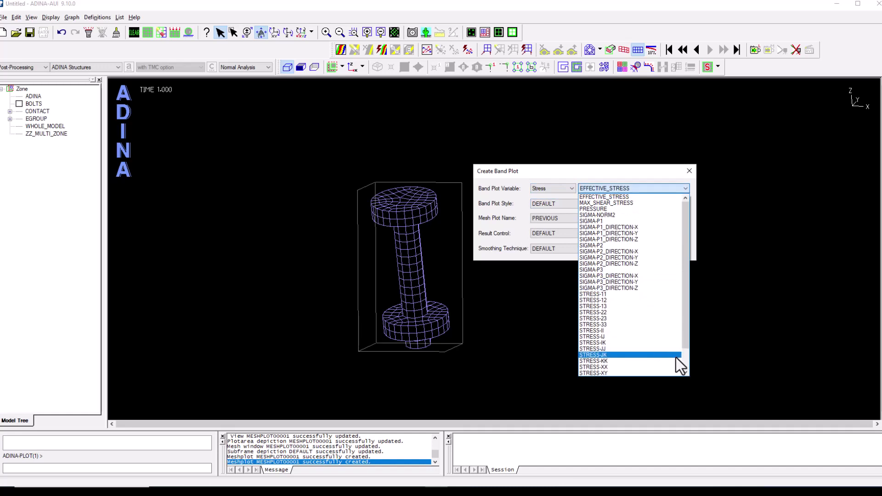
pyautogui.click(685, 360)
pyautogui.click(630, 372)
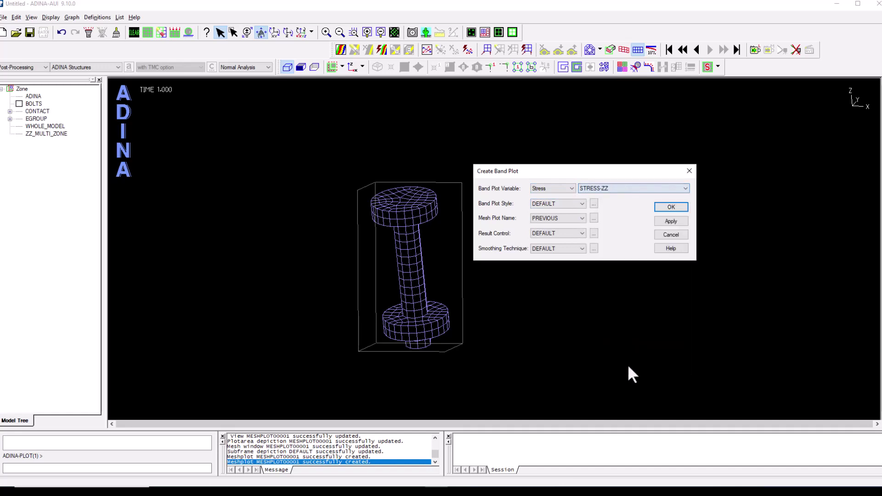
pyautogui.click(661, 205)
# - Rotate the bolt's STRESS-ZZ band plot to see its 100.1 peak and -70.9 low
pyautogui.moveTo(399, 261); pyautogui.dragTo(464, 249)
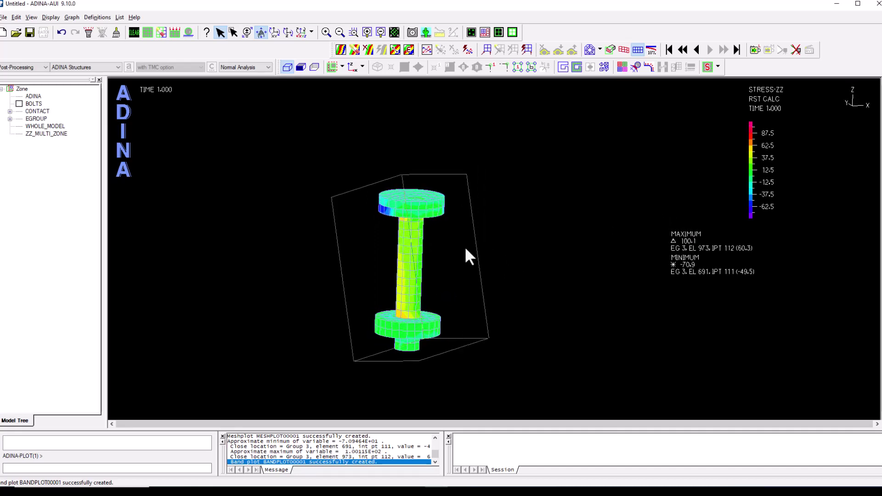
pyautogui.moveTo(466, 249); pyautogui.dragTo(466, 249)
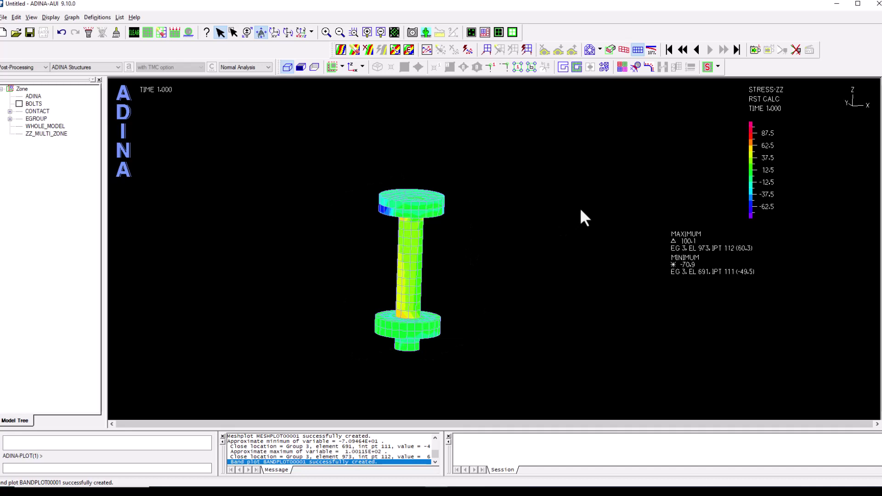